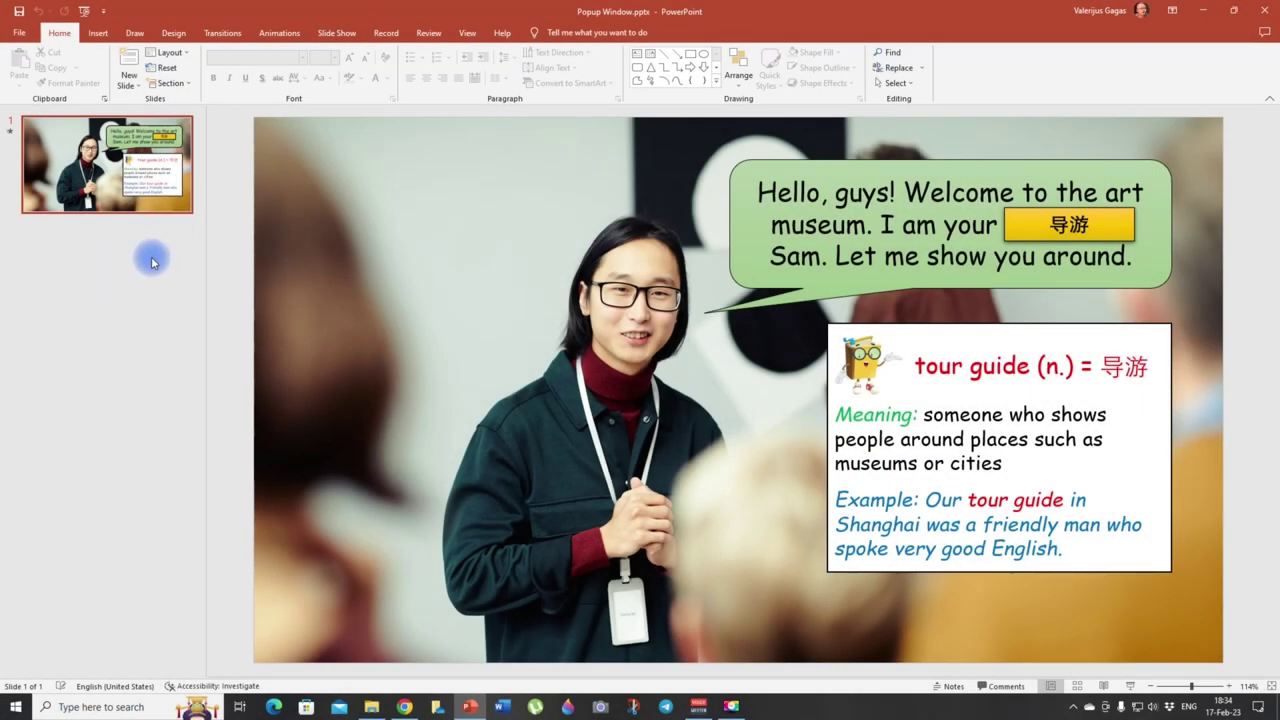
# Select the finished example slide's thumbnail in the slide pane.
pyautogui.click(116, 188)
# Delete the example slide, add a new slide, and give it the Blank layout.
pyautogui.press('Delete')
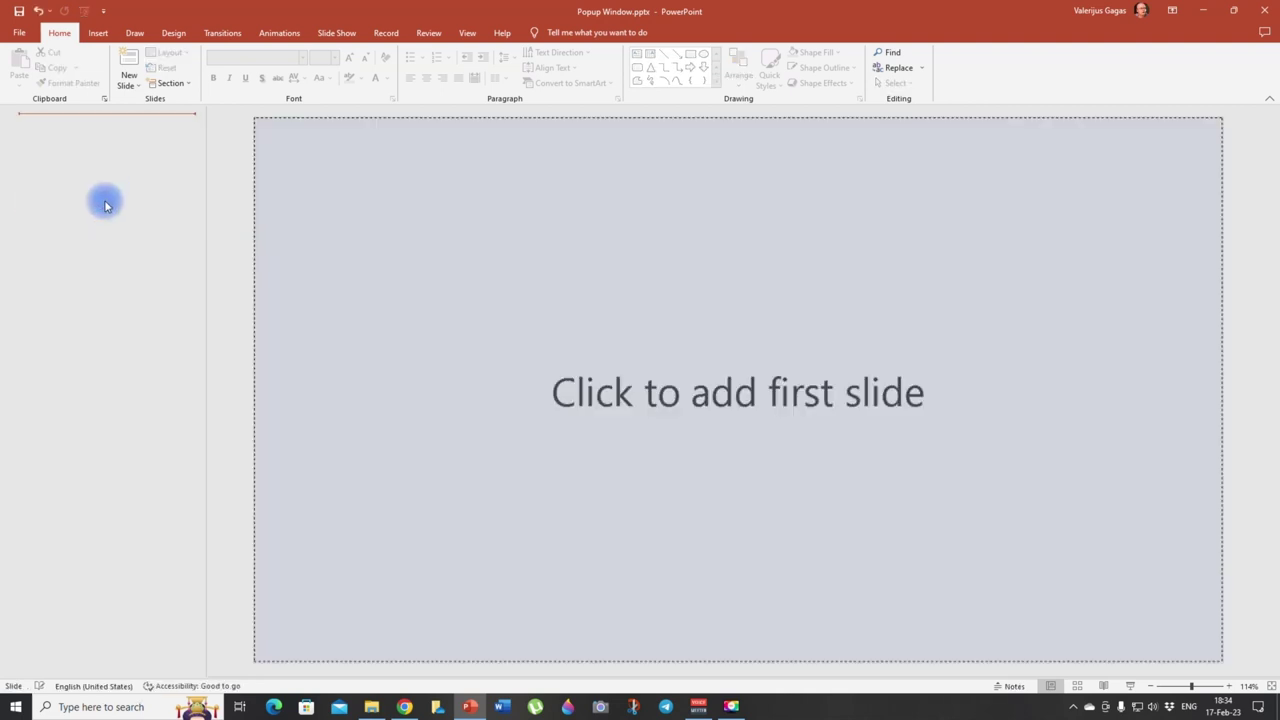
pyautogui.rightClick(59, 189)
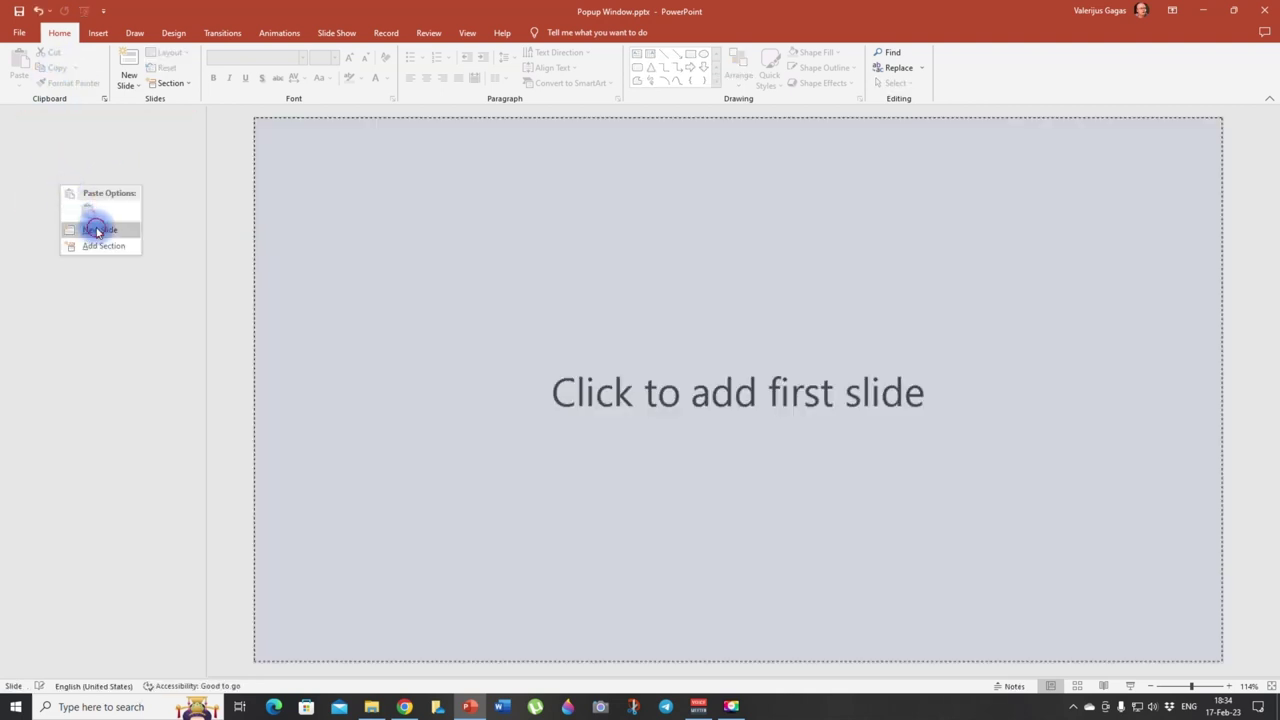
pyautogui.click(94, 222)
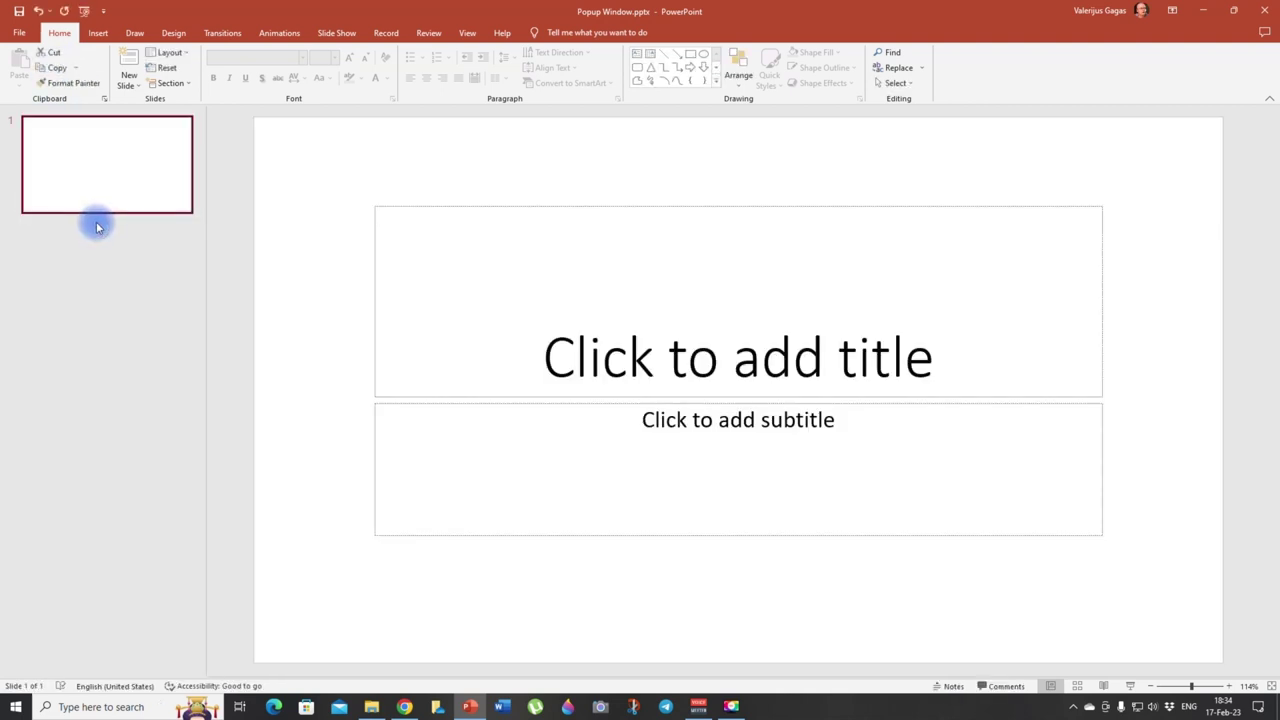
pyautogui.rightClick(328, 194)
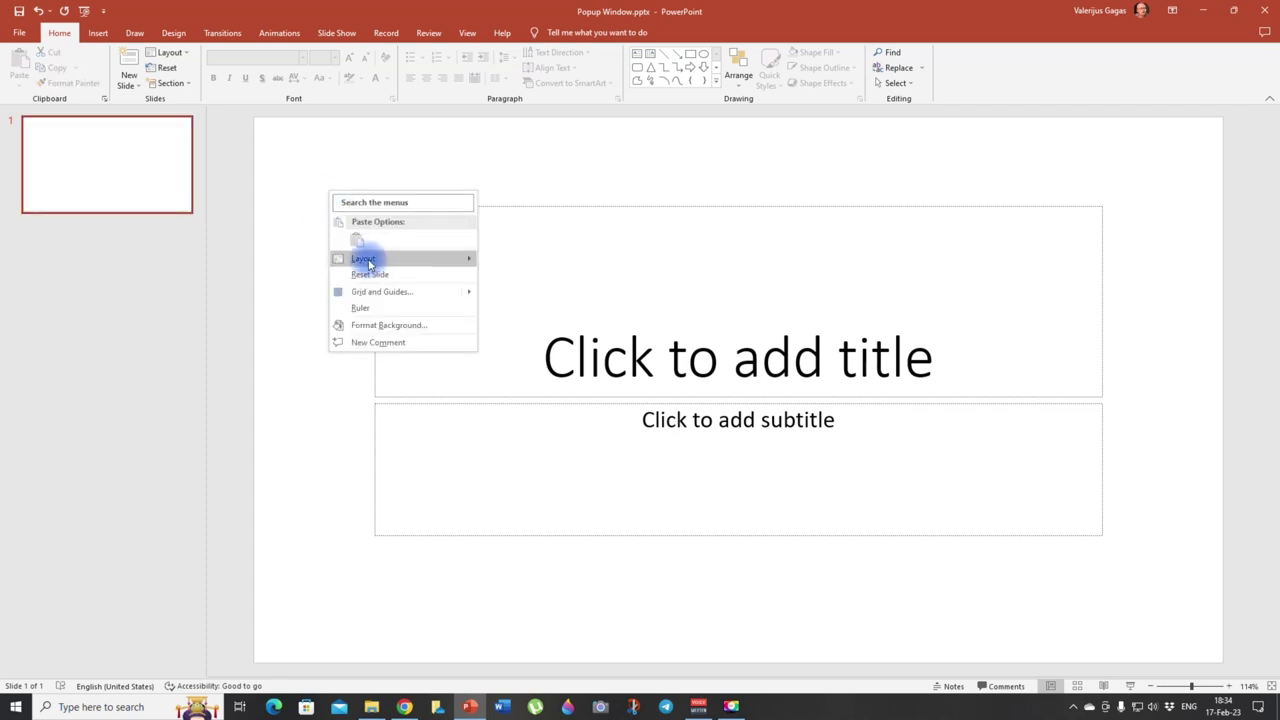
pyautogui.moveTo(377, 259)
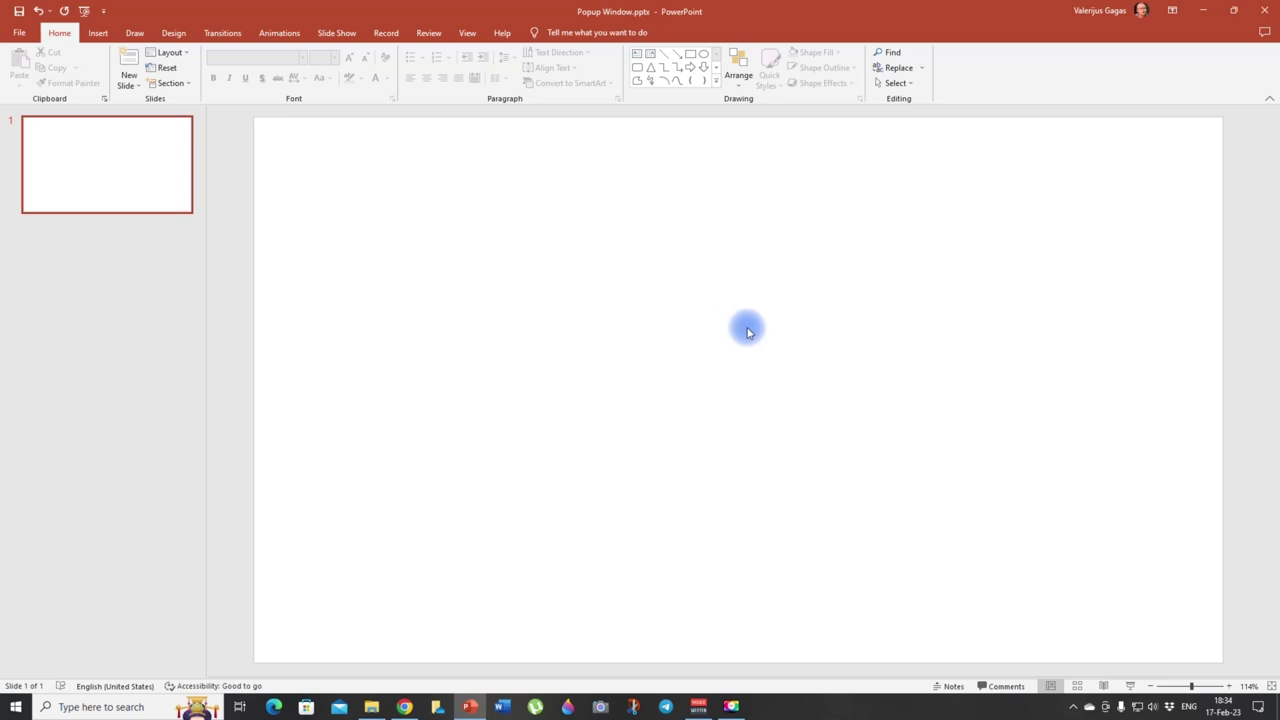
# Insert the young-man museum tour photo from the Temp Media for YouTube folder.
pyautogui.click(97, 36)
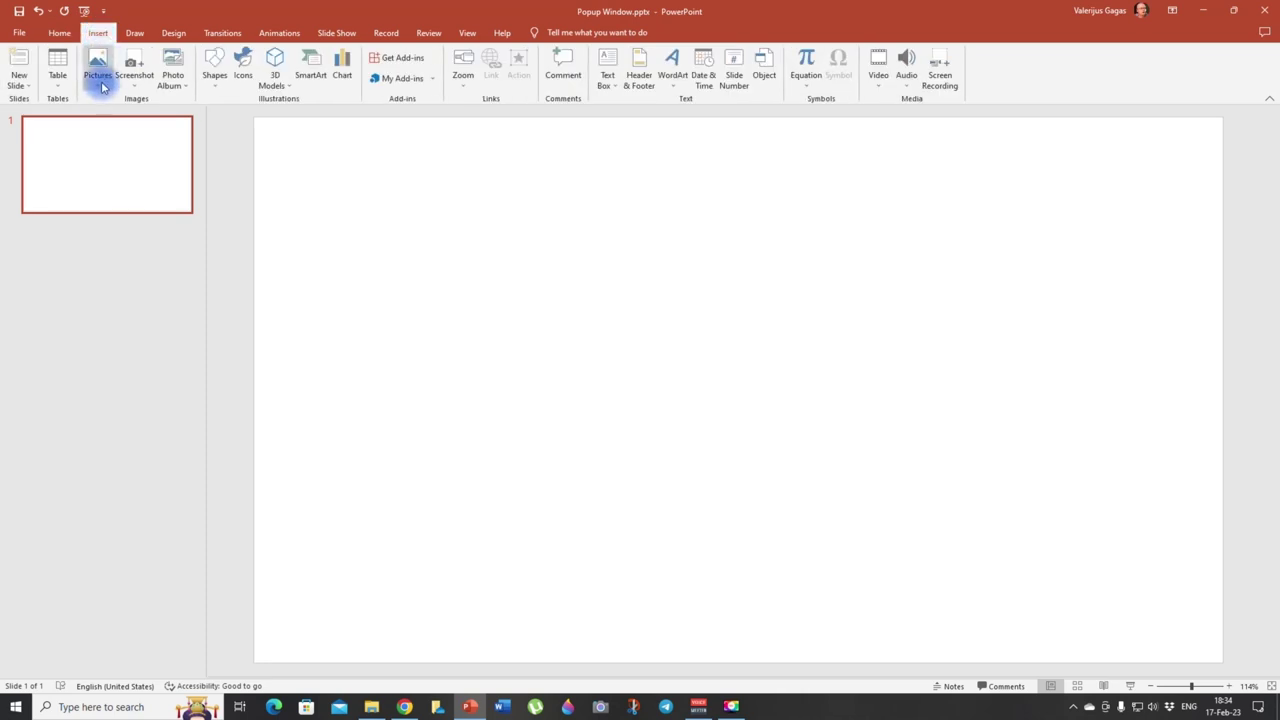
pyautogui.click(97, 72)
pyautogui.click(130, 123)
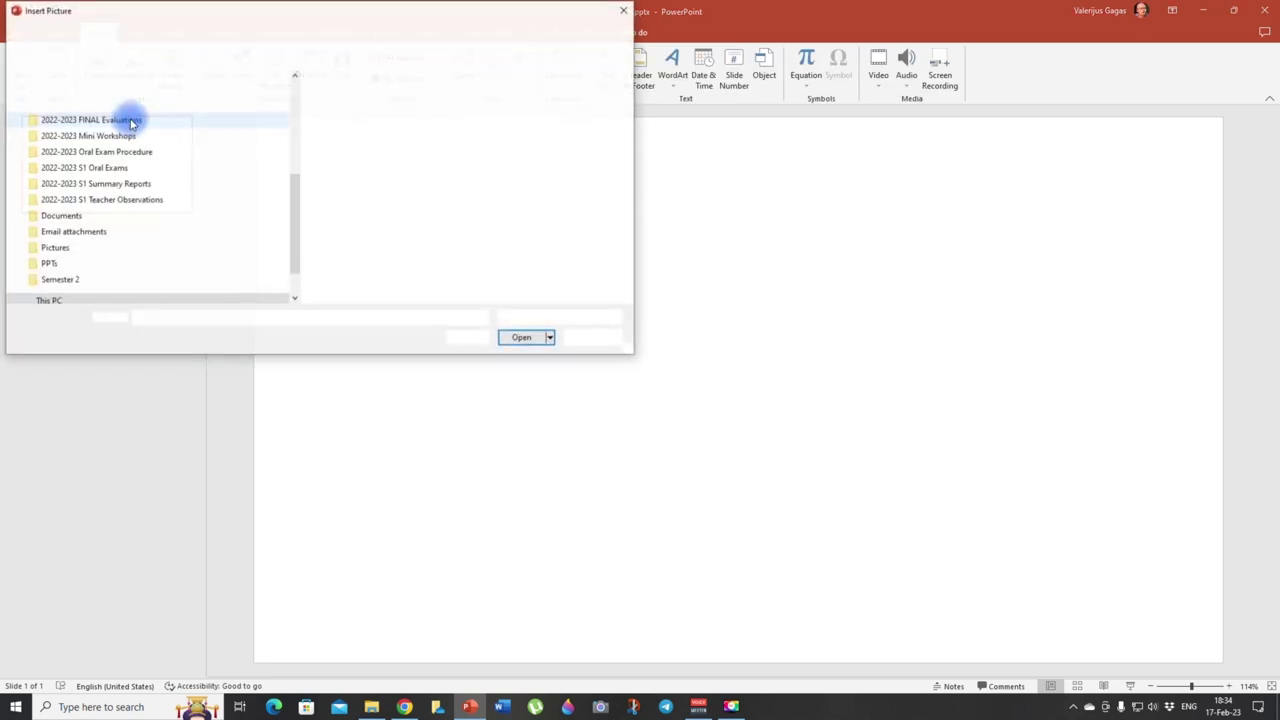
pyautogui.scroll(2, 110, 140)
pyautogui.scroll(2, 110, 135)
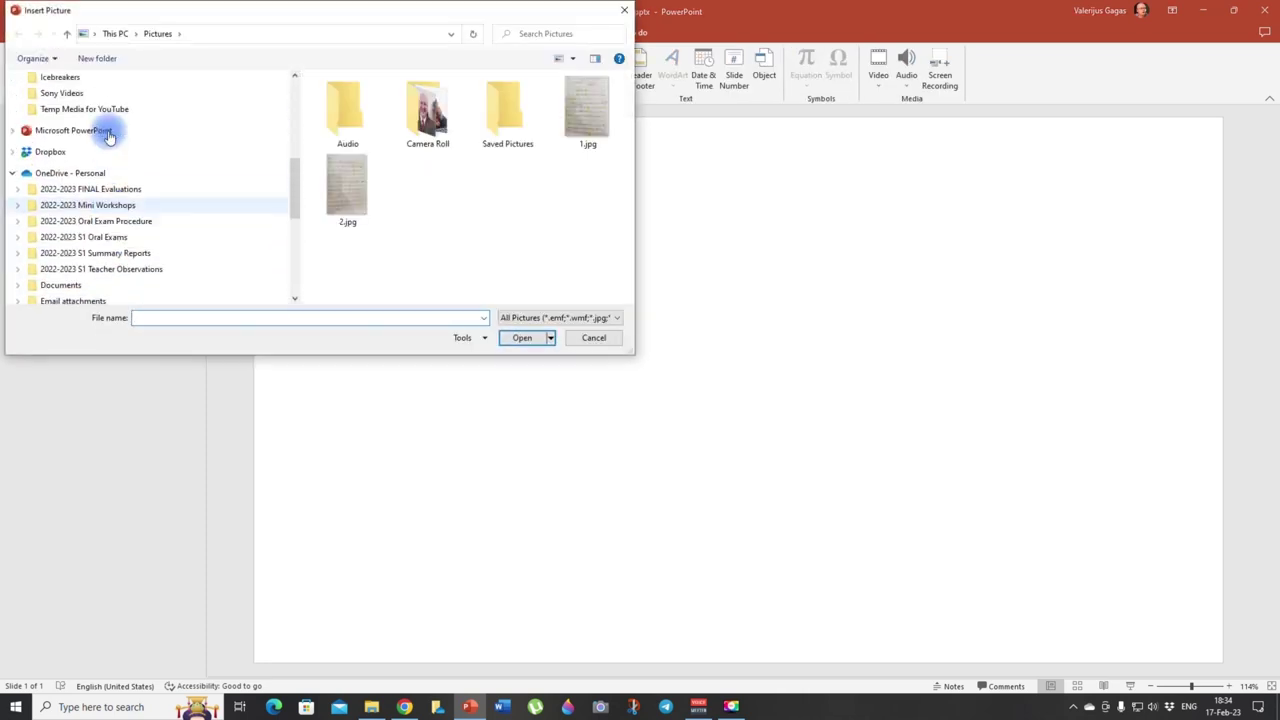
pyautogui.click(105, 109)
pyautogui.click(405, 150)
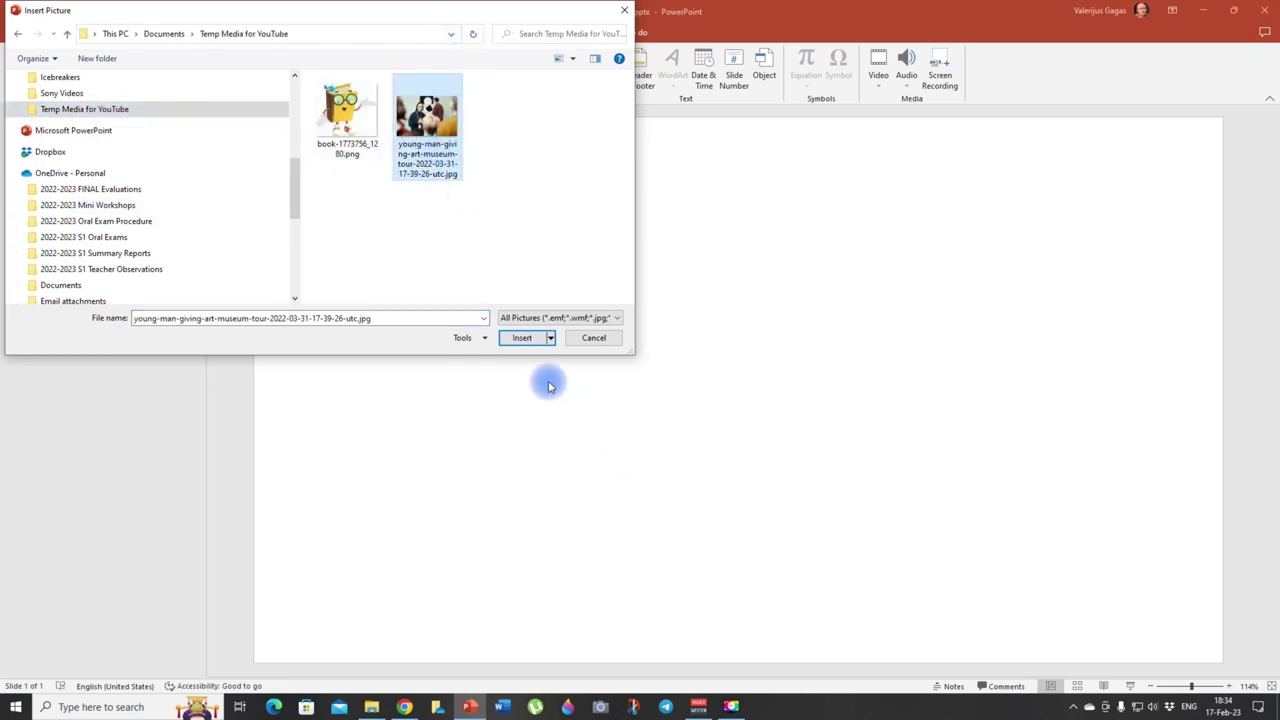
pyautogui.click(522, 339)
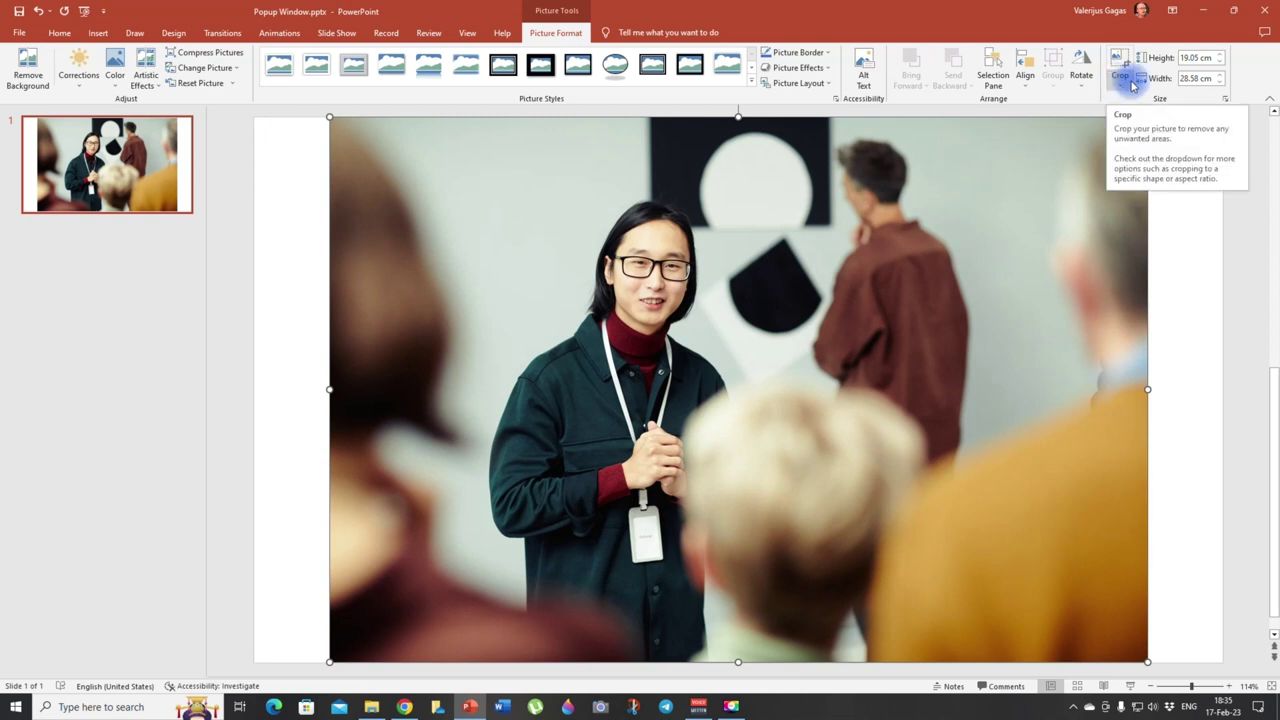
pyautogui.click(1120, 80)
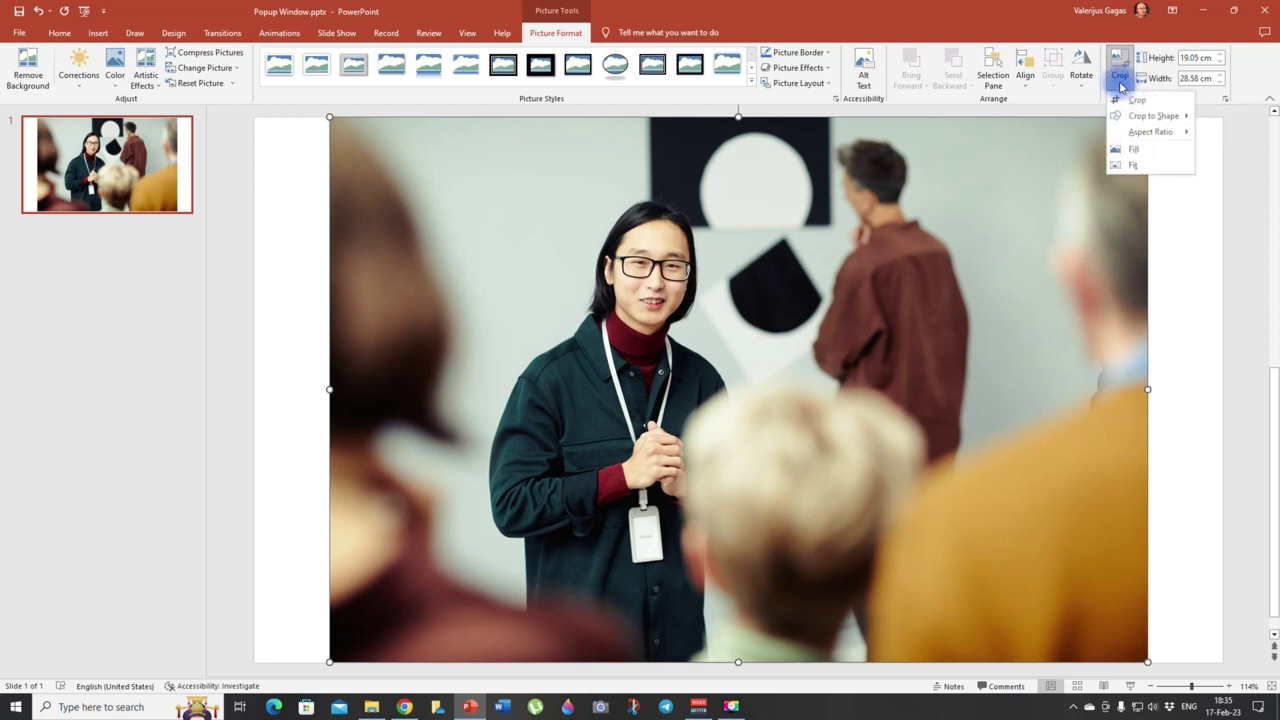
# Crop the photo out to both slide edges with Fill so it covers 19.05 × 33.87 cm.
pyautogui.click(1140, 151)
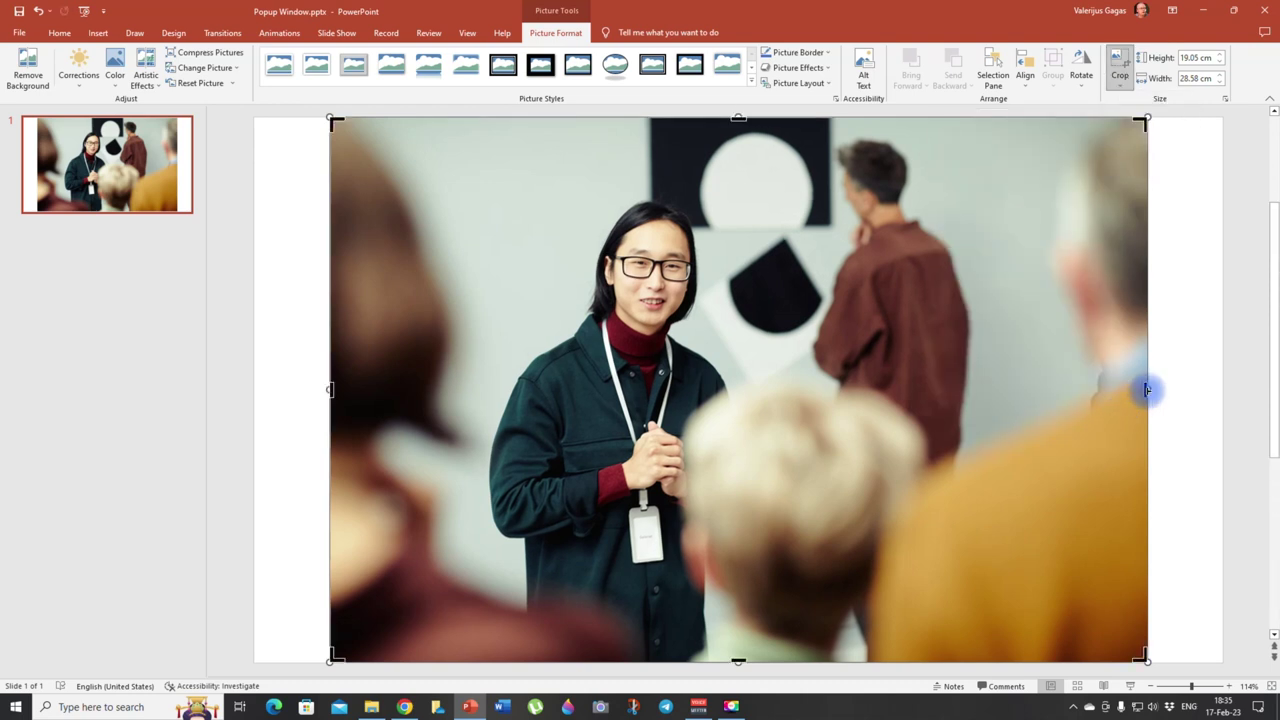
pyautogui.moveTo(1147, 389); pyautogui.dragTo(1220, 389)
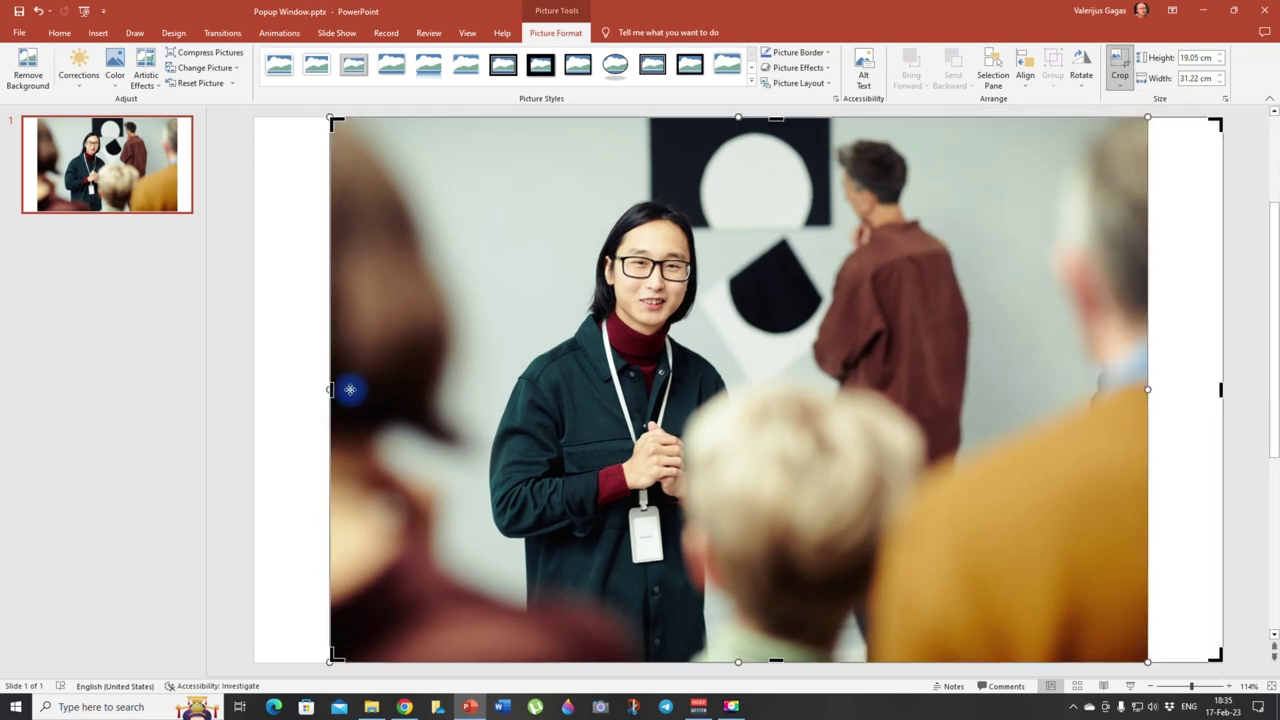
pyautogui.moveTo(331, 387); pyautogui.dragTo(255, 386)
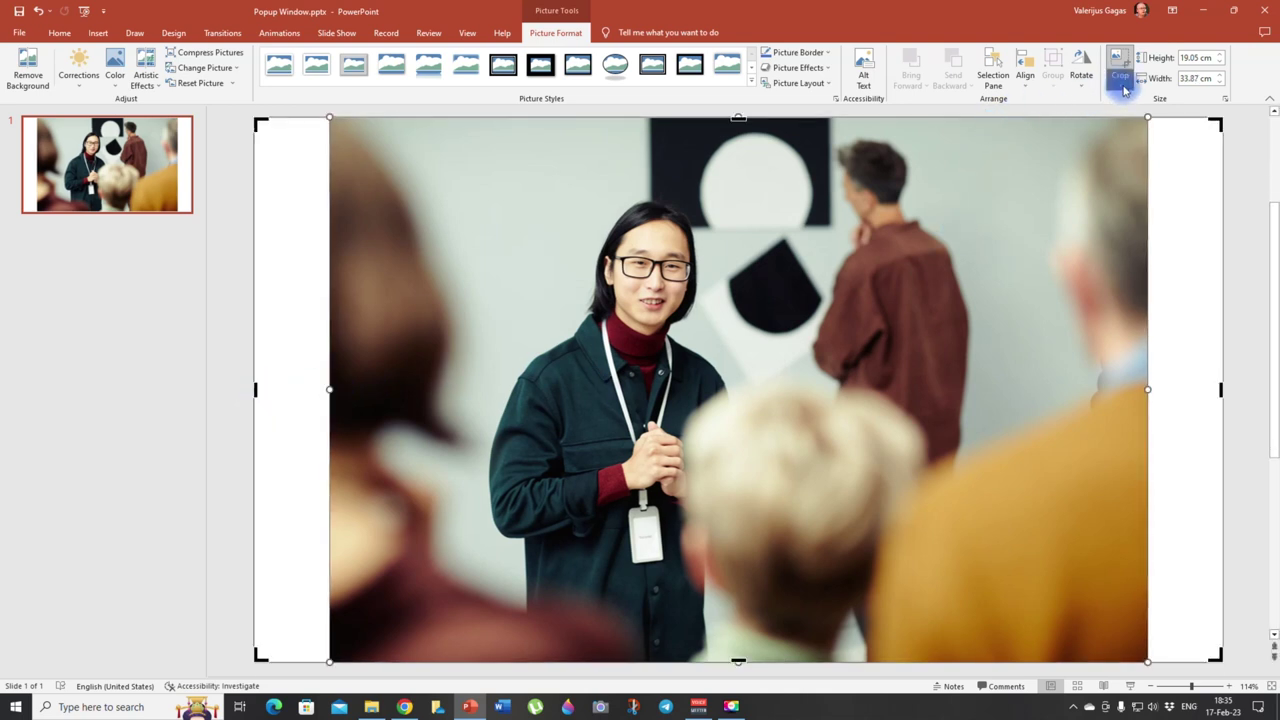
pyautogui.click(1122, 88)
pyautogui.click(1133, 149)
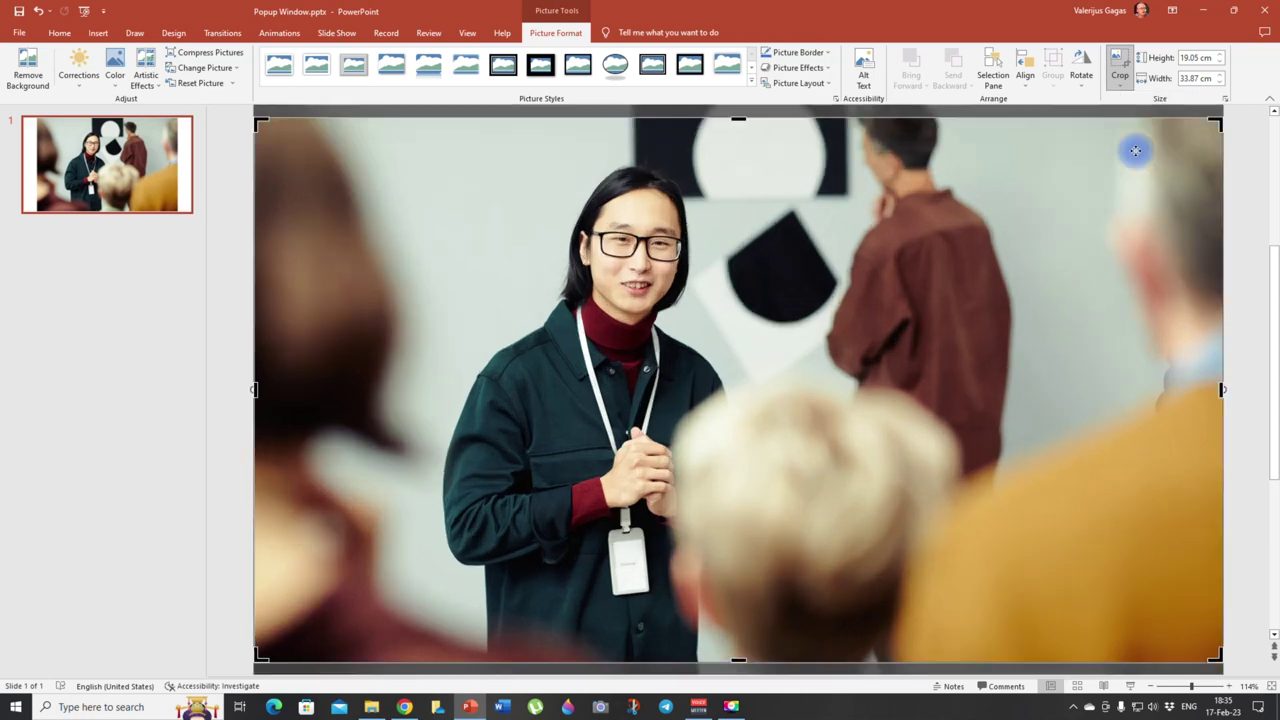
pyautogui.press('Escape')
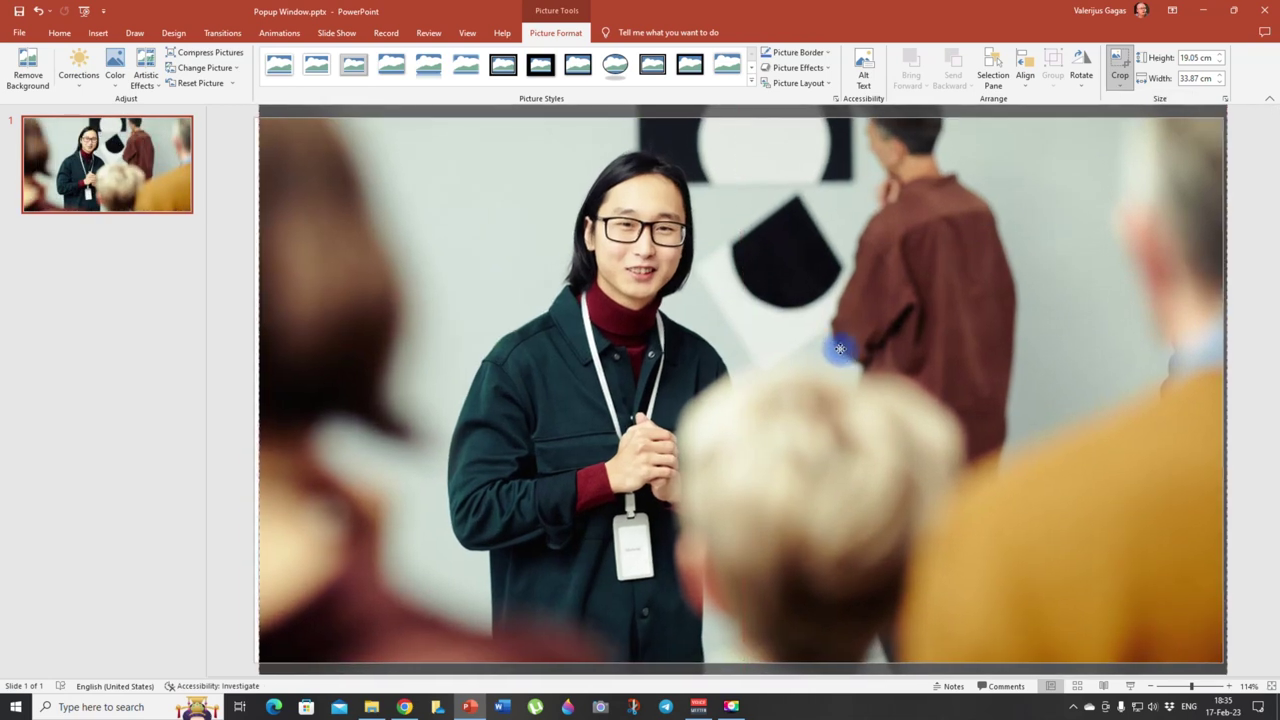
pyautogui.moveTo(840, 348); pyautogui.dragTo(834, 406)
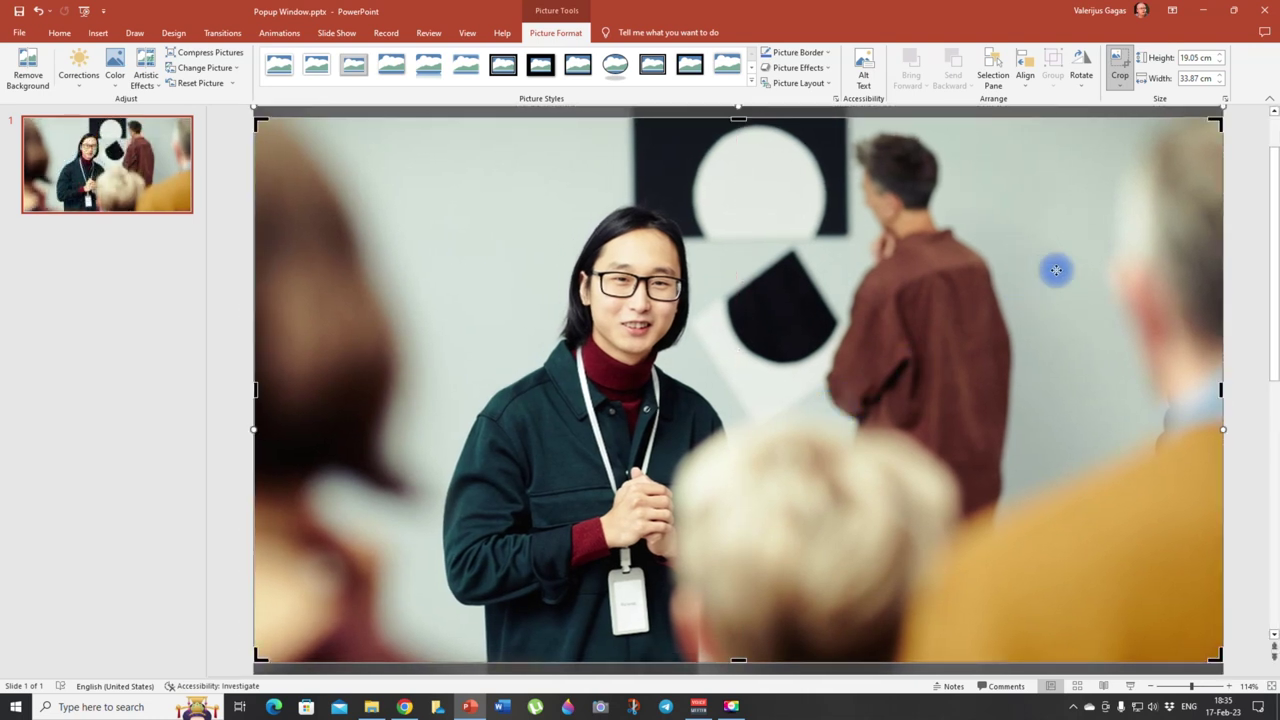
pyautogui.click(1121, 86)
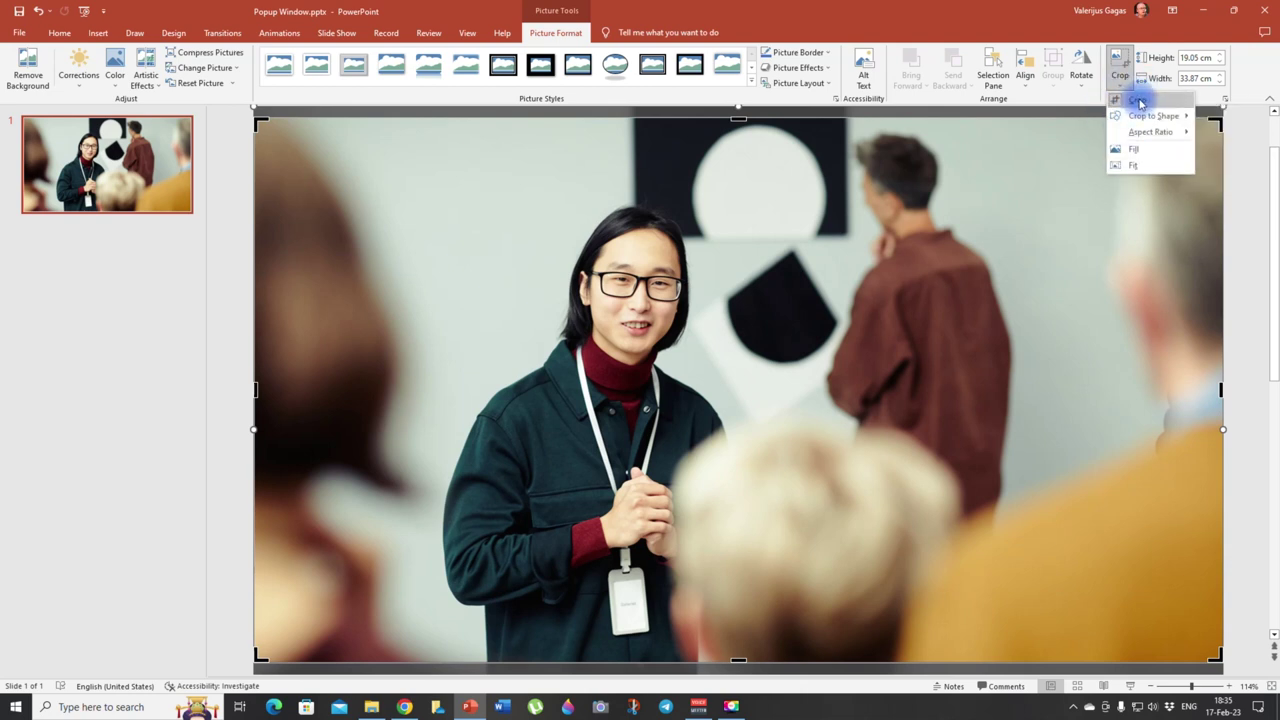
pyautogui.click(1140, 104)
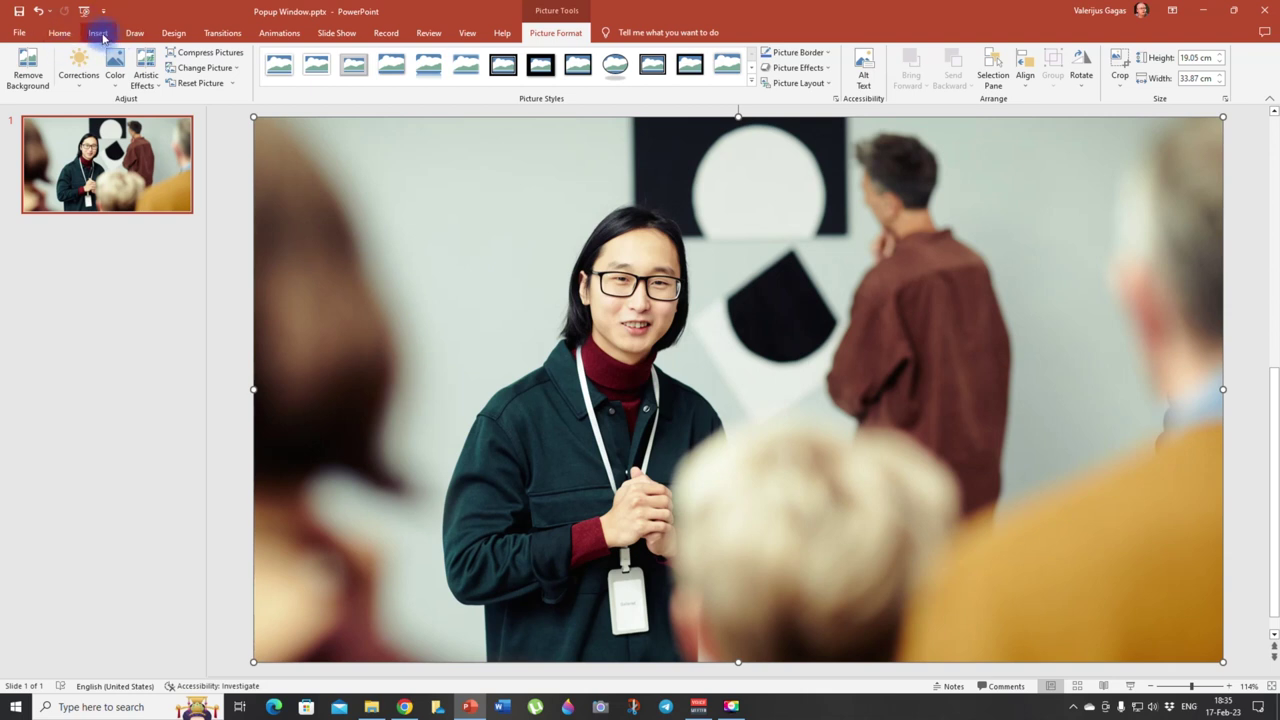
pyautogui.click(100, 35)
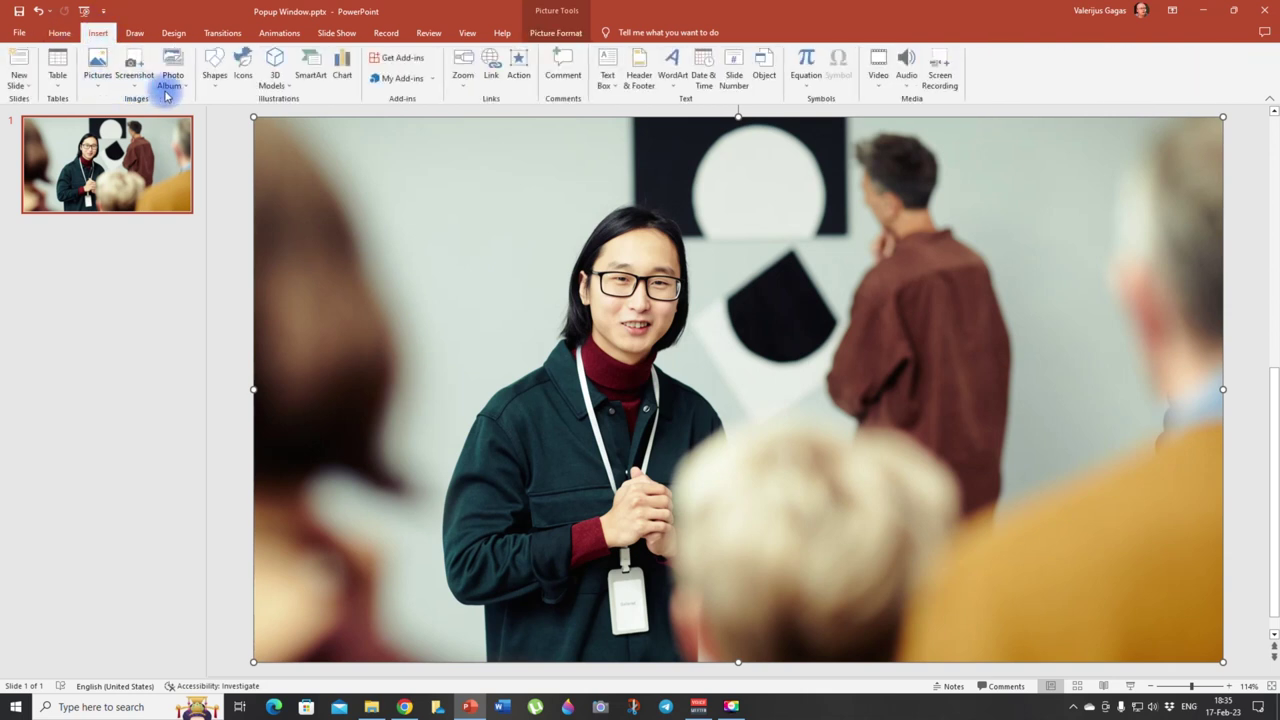
# Draw a rounded-rectangle speech bubble in the slide's upper right.
pyautogui.click(214, 65)
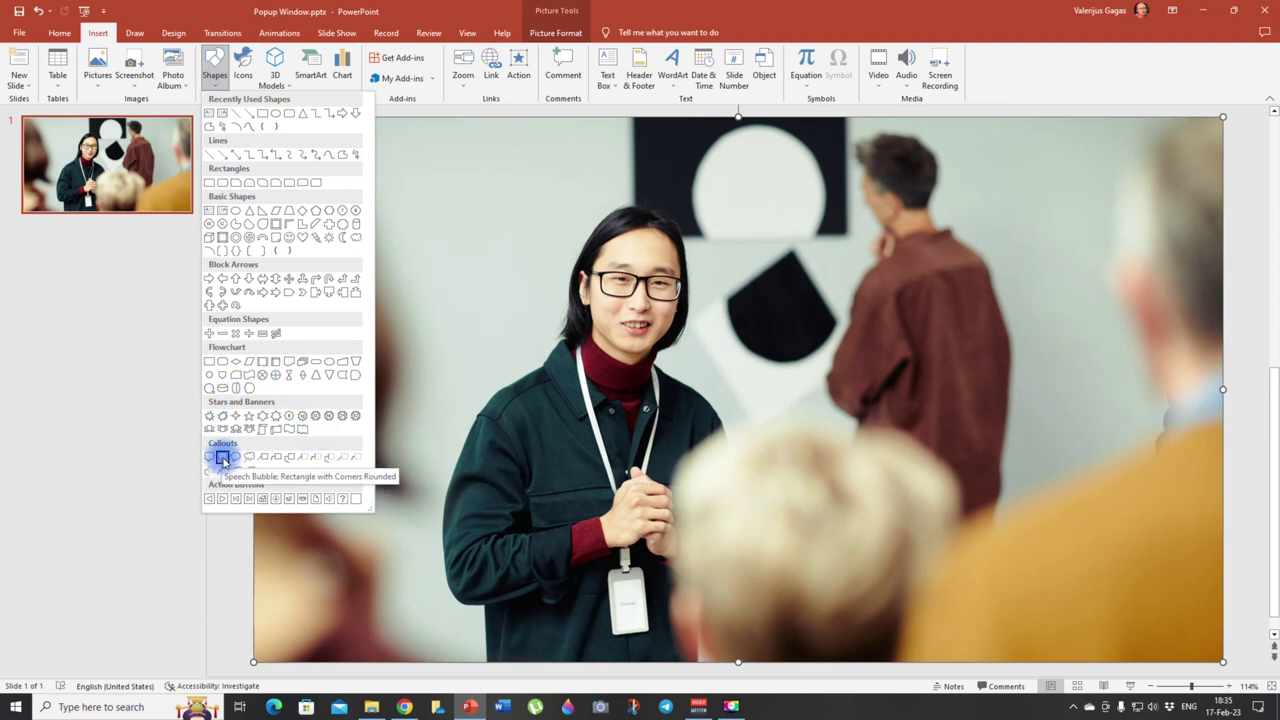
pyautogui.click(222, 460)
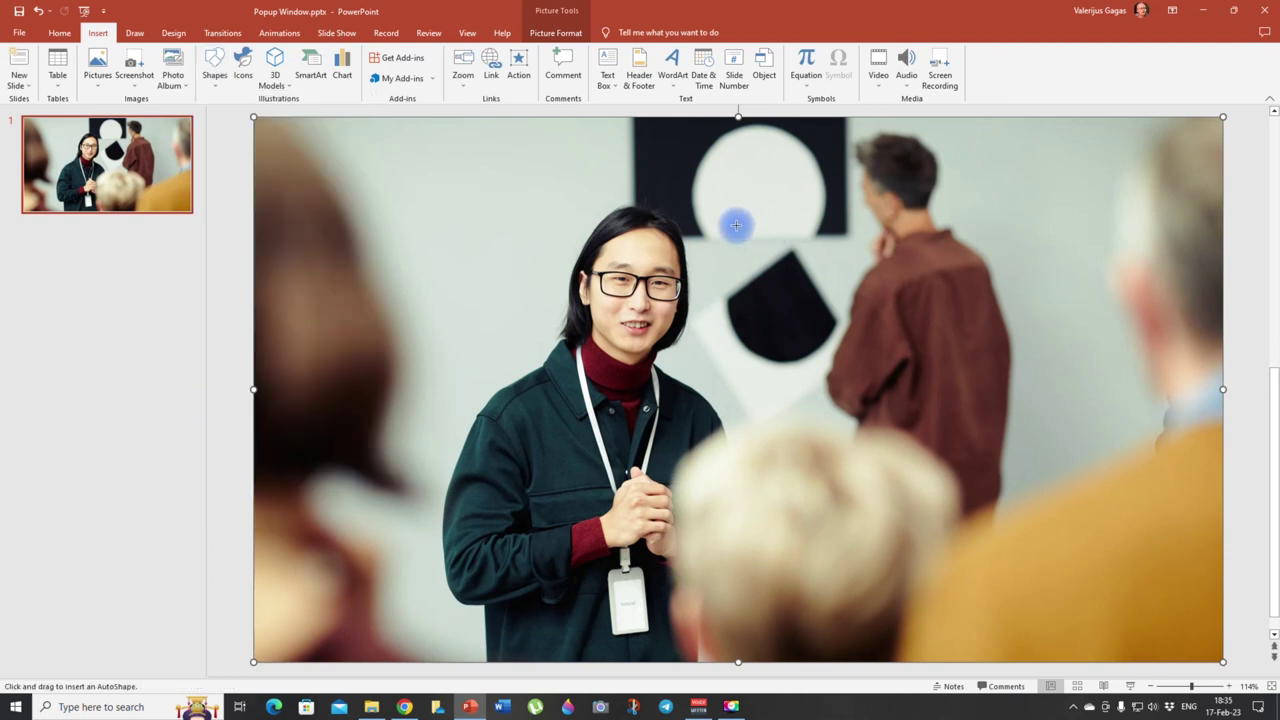
pyautogui.moveTo(748, 191); pyautogui.dragTo(1178, 334)
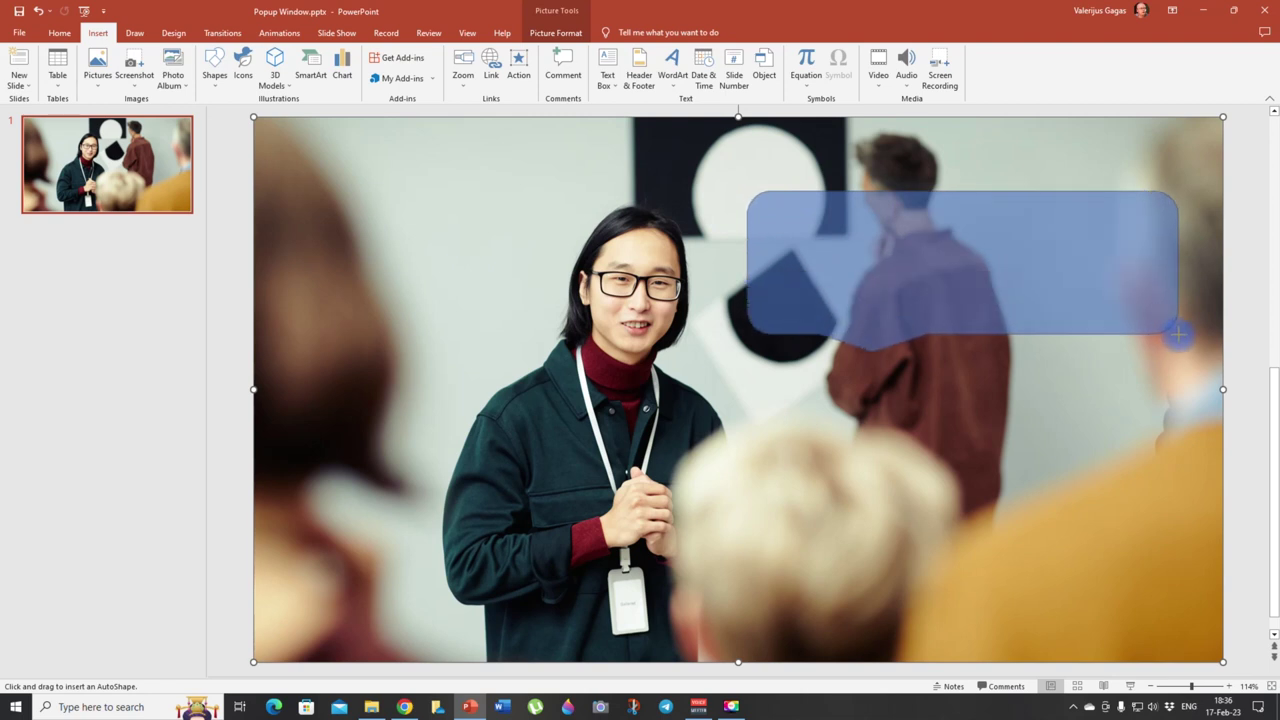
pyautogui.moveTo(1060, 274); pyautogui.dragTo(1063, 232)
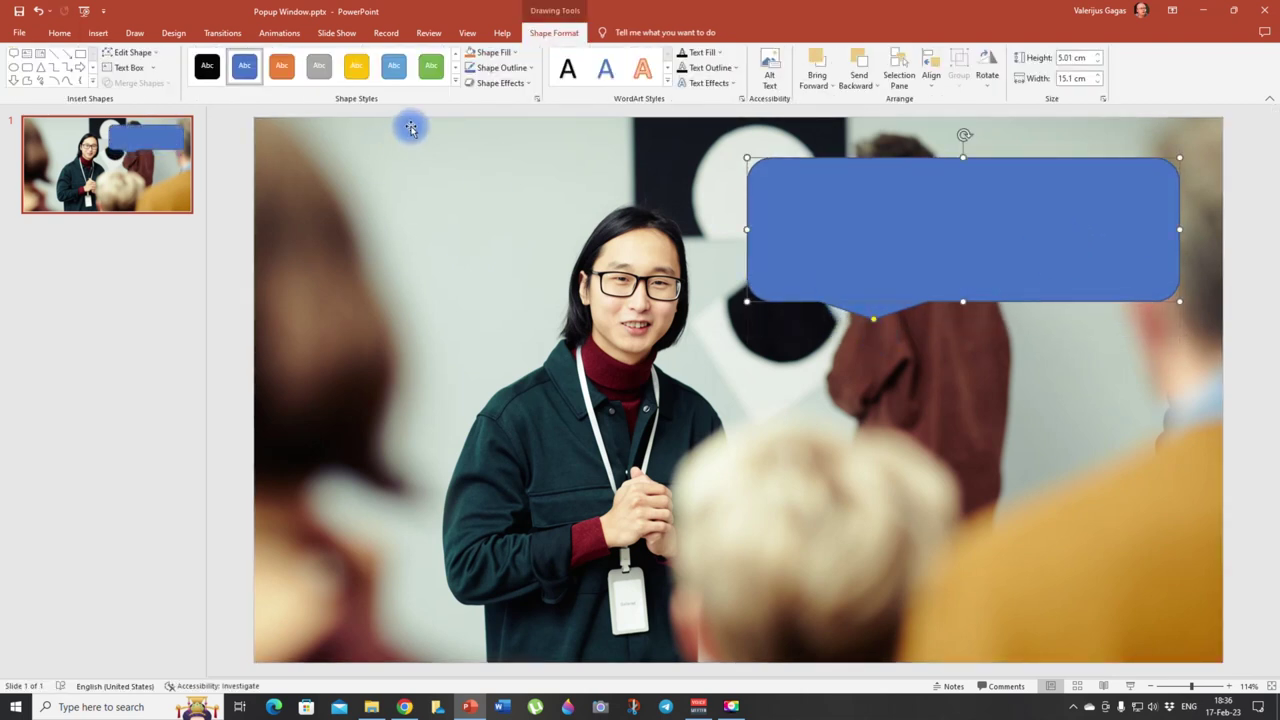
# Style the bubble Subtle Effect – Green with a black outline, tail pointing toward the guide.
pyautogui.click(455, 82)
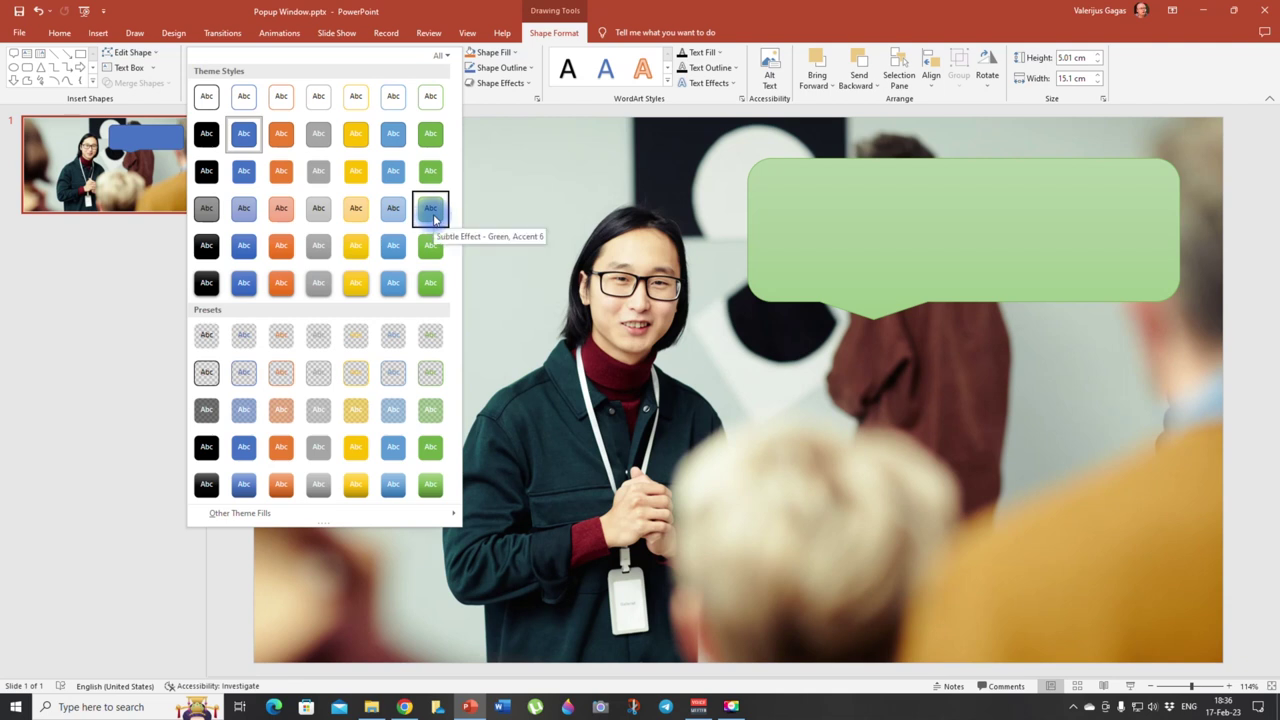
pyautogui.click(430, 210)
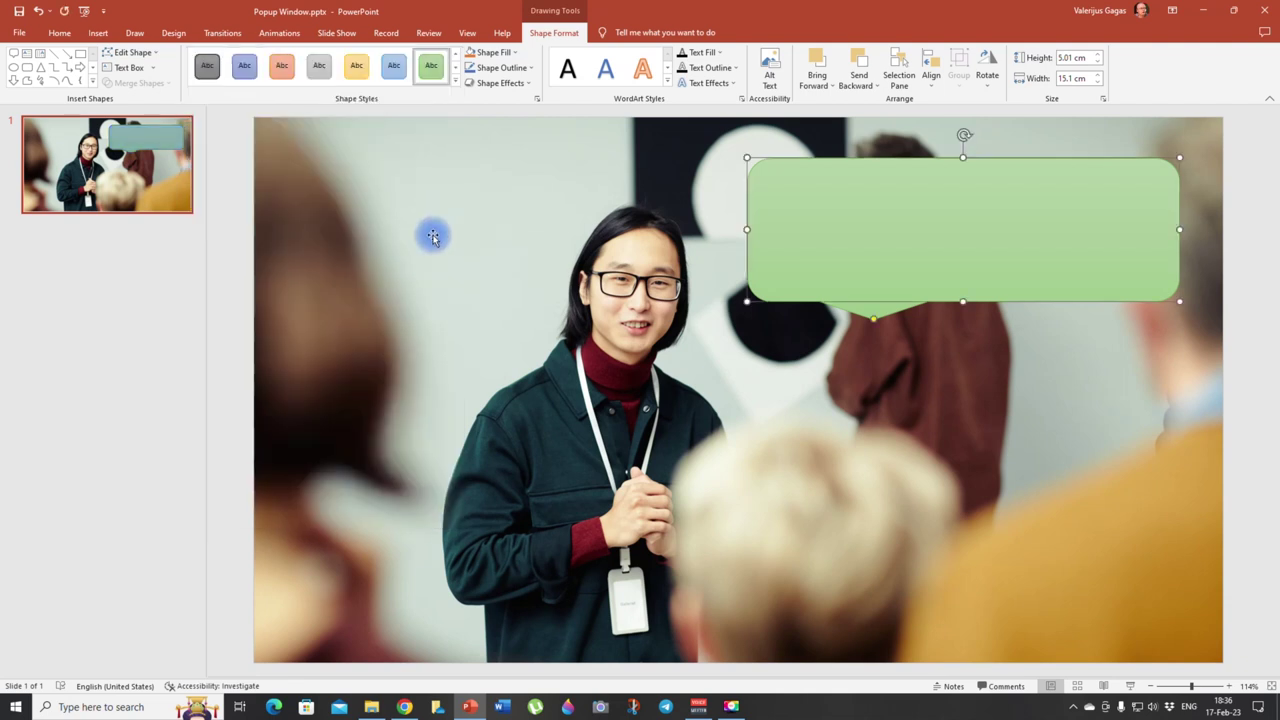
pyautogui.click(496, 72)
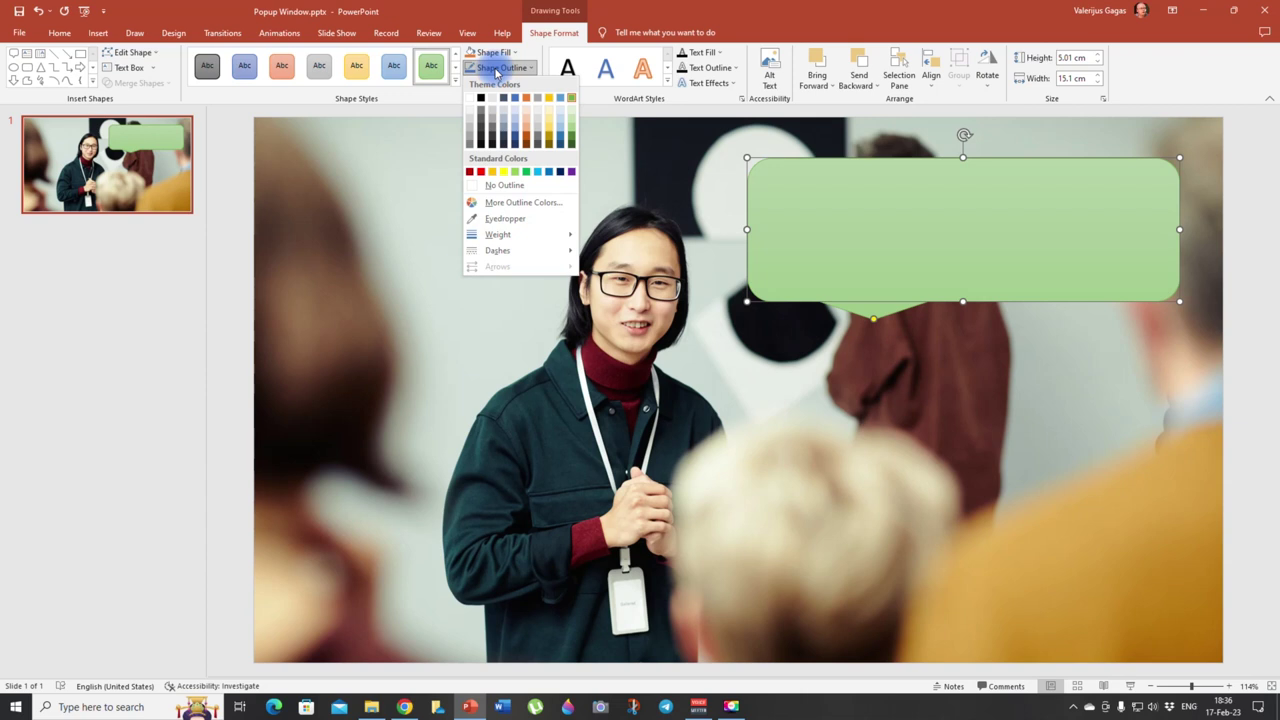
pyautogui.click(480, 97)
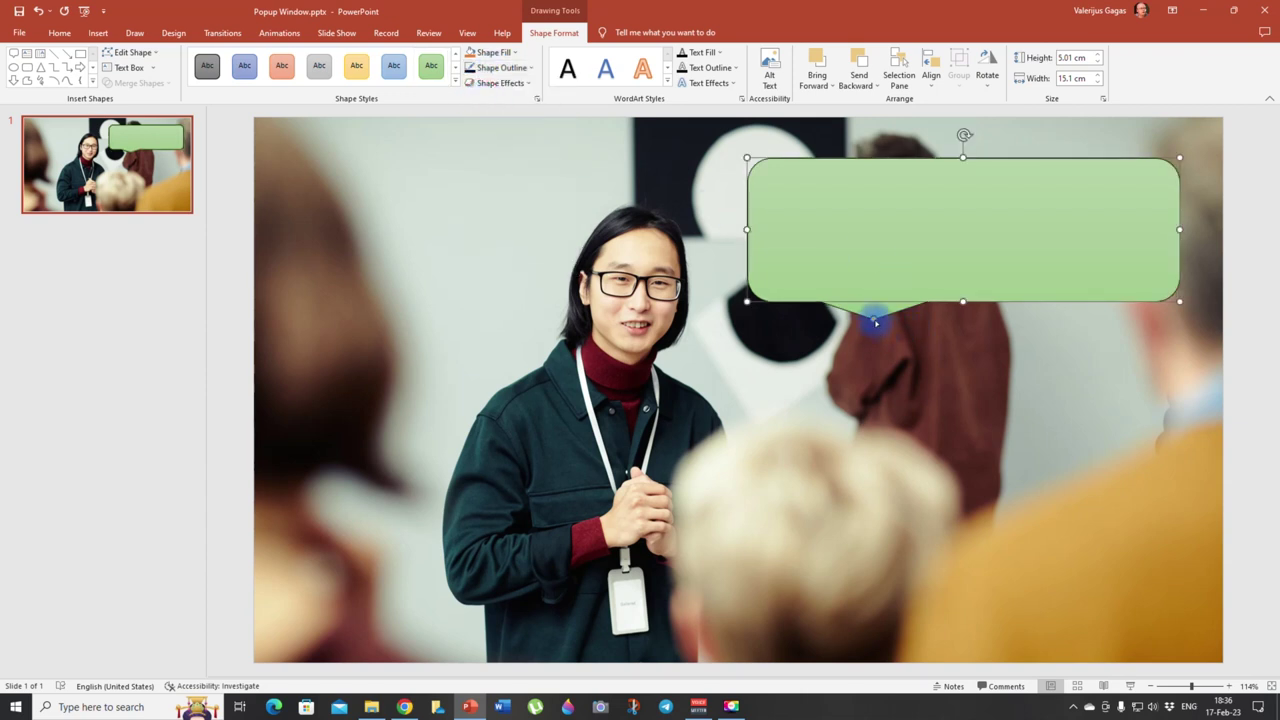
pyautogui.moveTo(875, 322); pyautogui.dragTo(730, 322)
pyautogui.moveTo(889, 194); pyautogui.dragTo(887, 186)
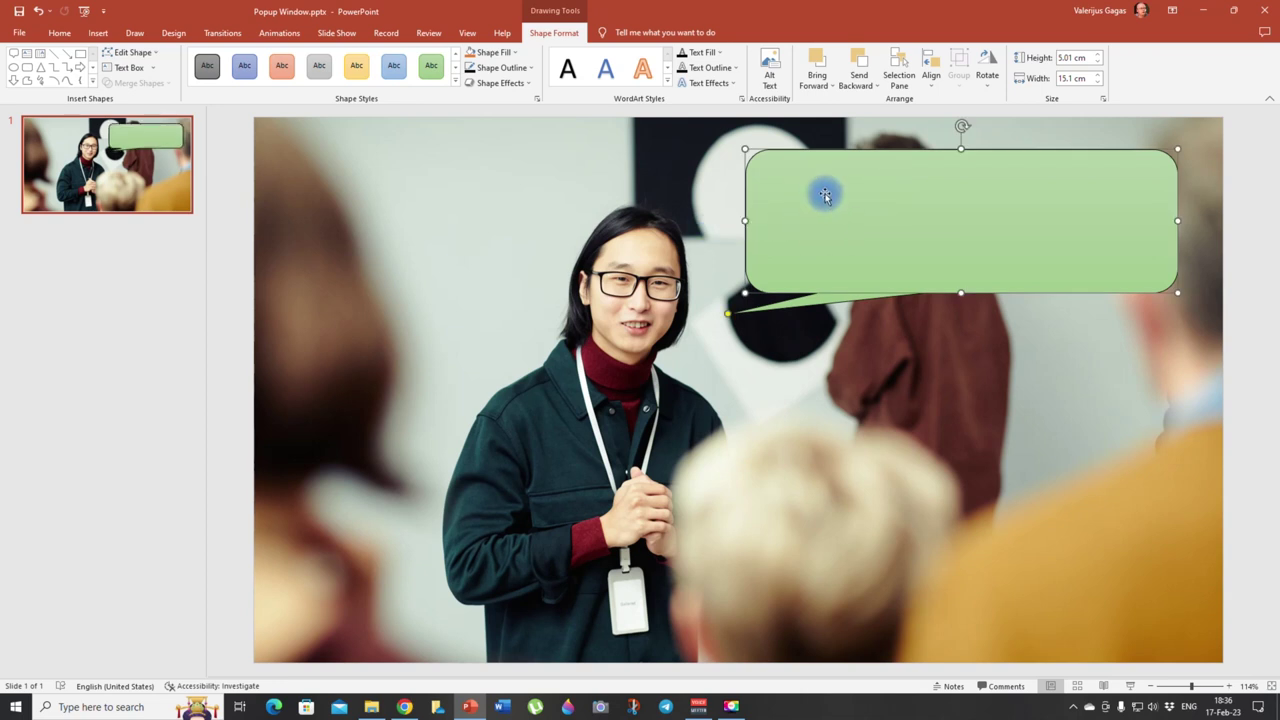
# Type the welcome greeting in the bubble and set it to Comic Sans MS, 26 pt.
pyautogui.write('Hello, guys! Welcome to the art museum. I am your tour g')
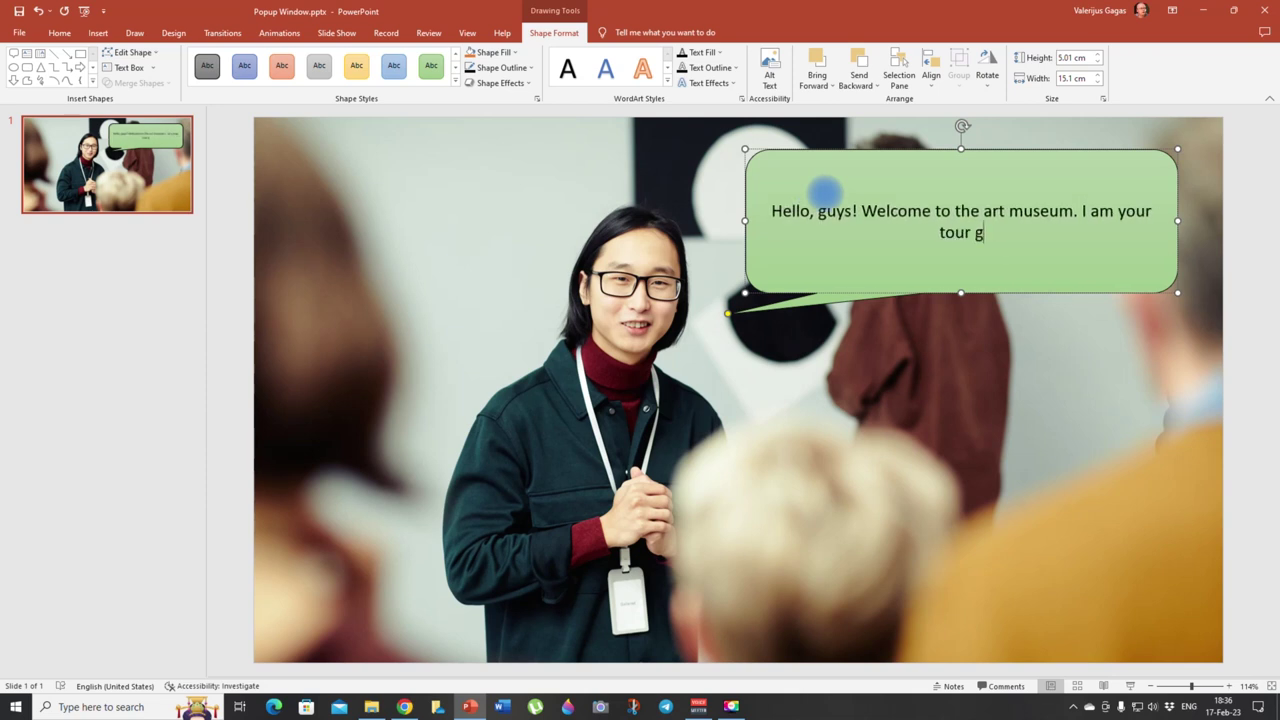
pyautogui.write('uide Sam. Let me show you around.')
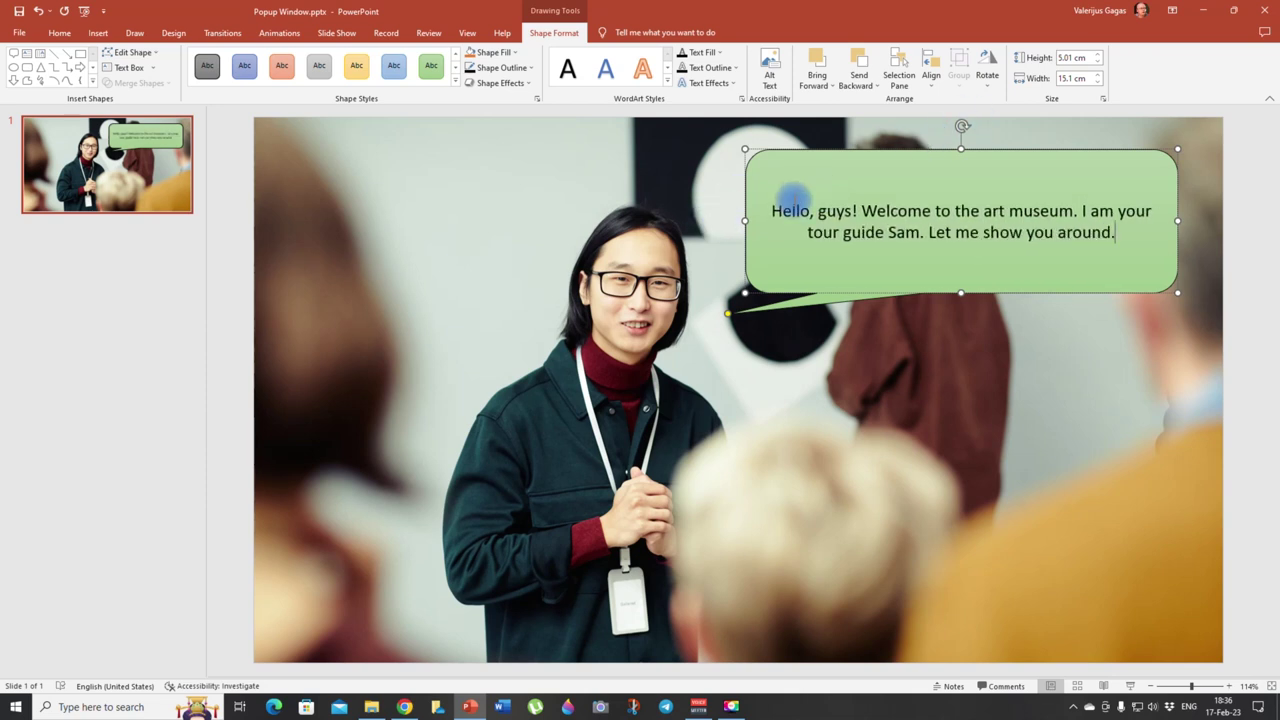
pyautogui.moveTo(773, 210); pyautogui.dragTo(1150, 245)
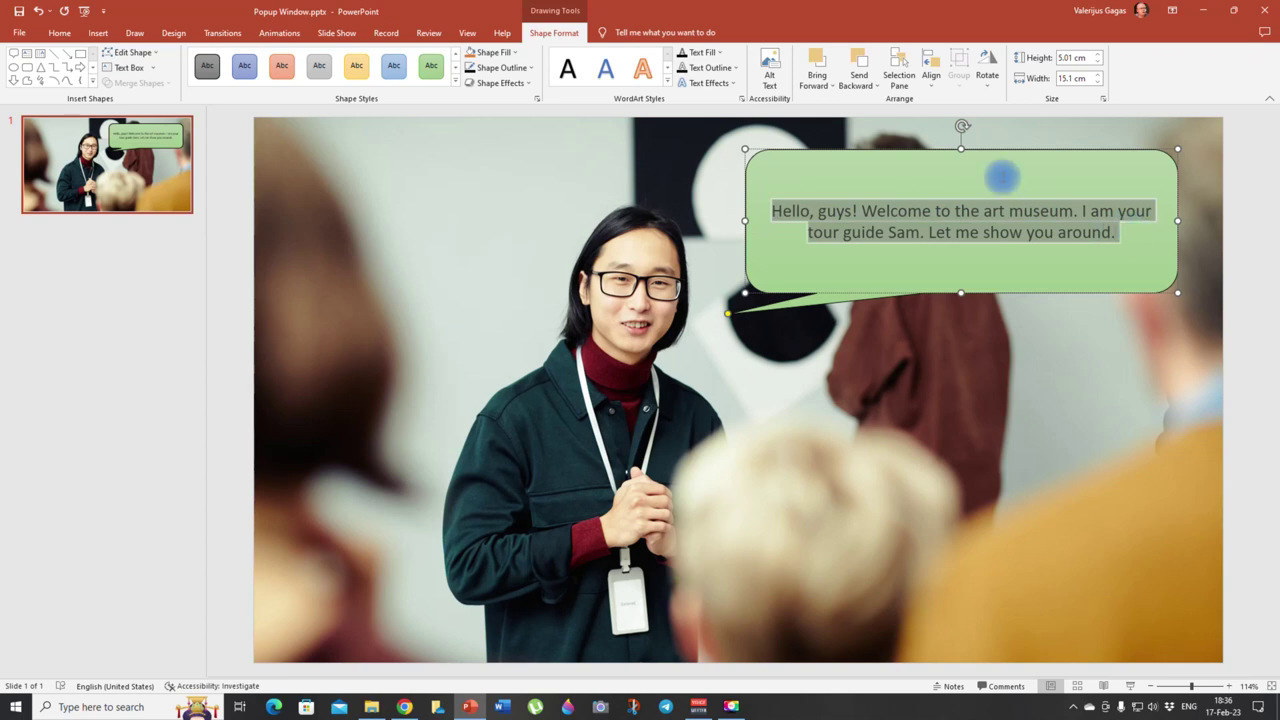
pyautogui.click(63, 33)
pyautogui.click(241, 57)
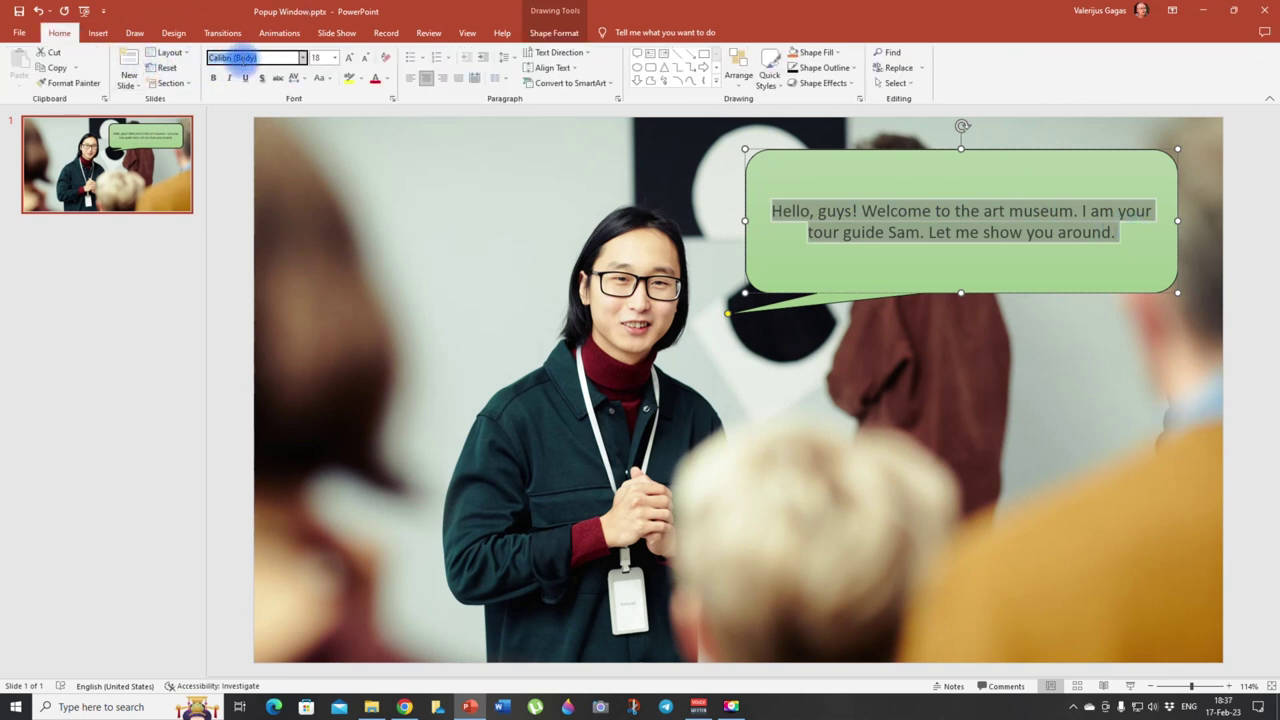
pyautogui.press('Return')
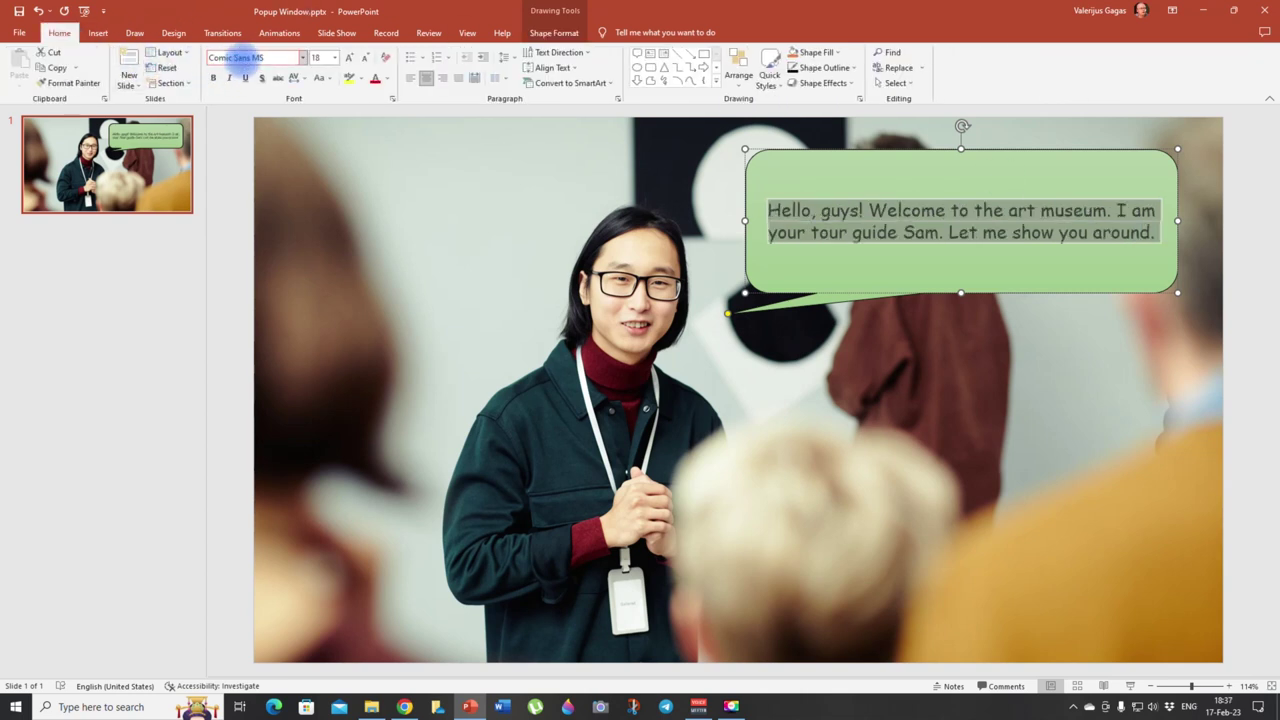
pyautogui.click(350, 60)
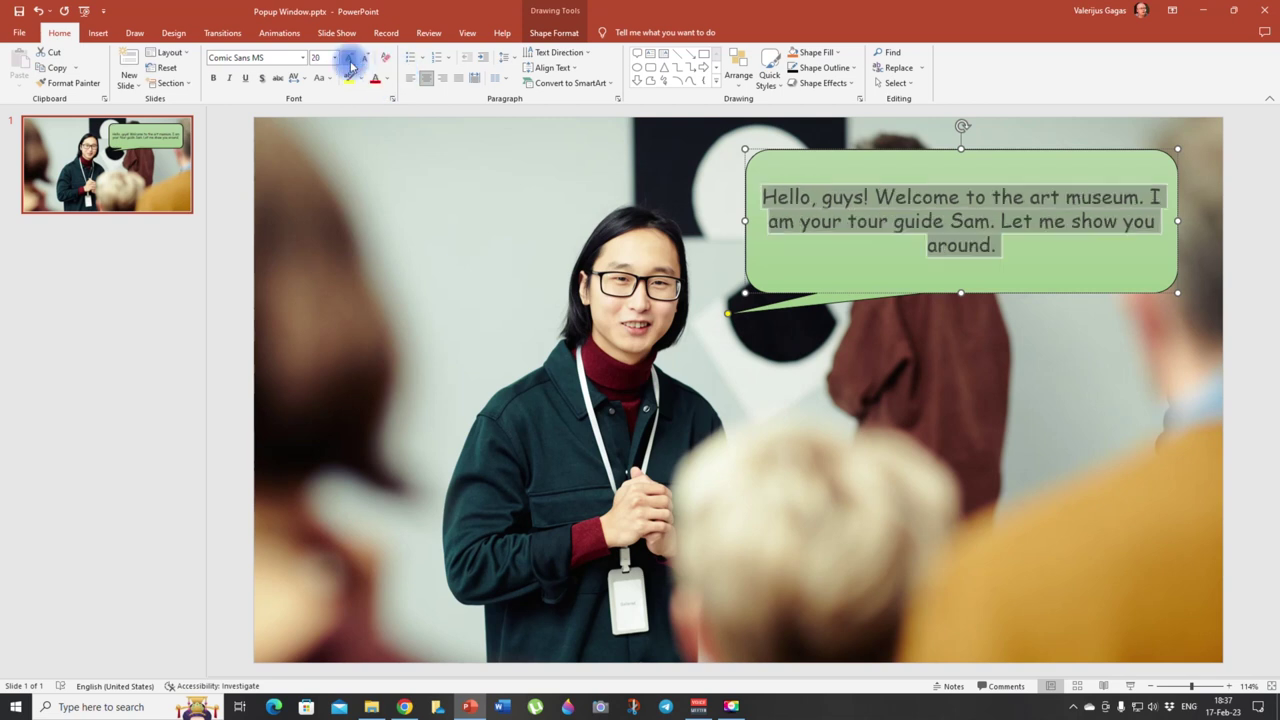
pyautogui.click(350, 60)
pyautogui.click(350, 60)
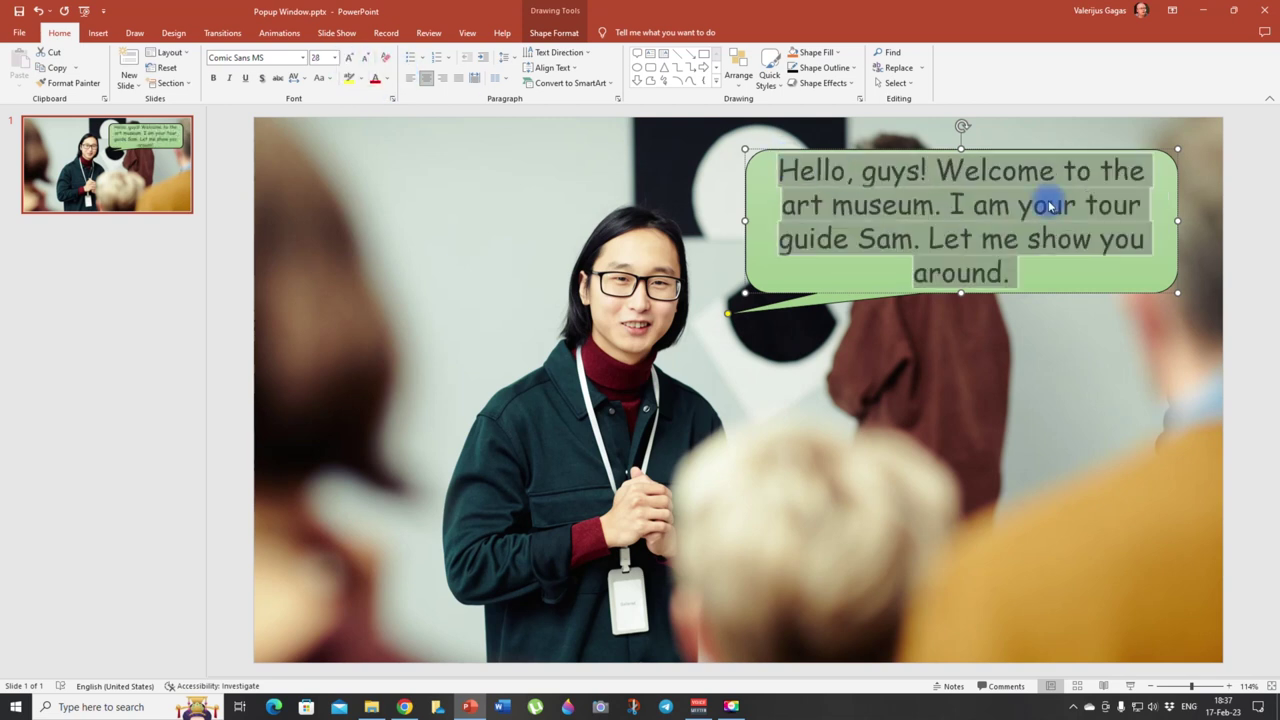
pyautogui.click(320, 58)
pyautogui.write('26')
pyautogui.press('Return')
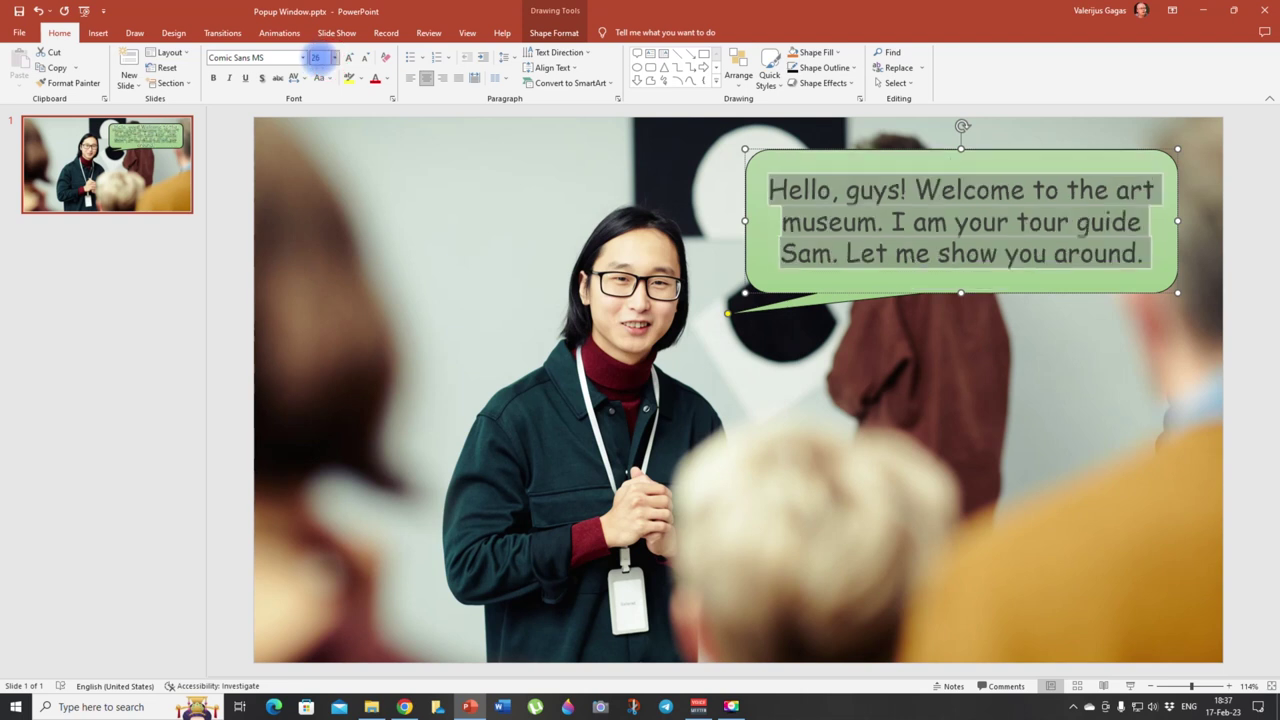
pyautogui.click(1030, 272)
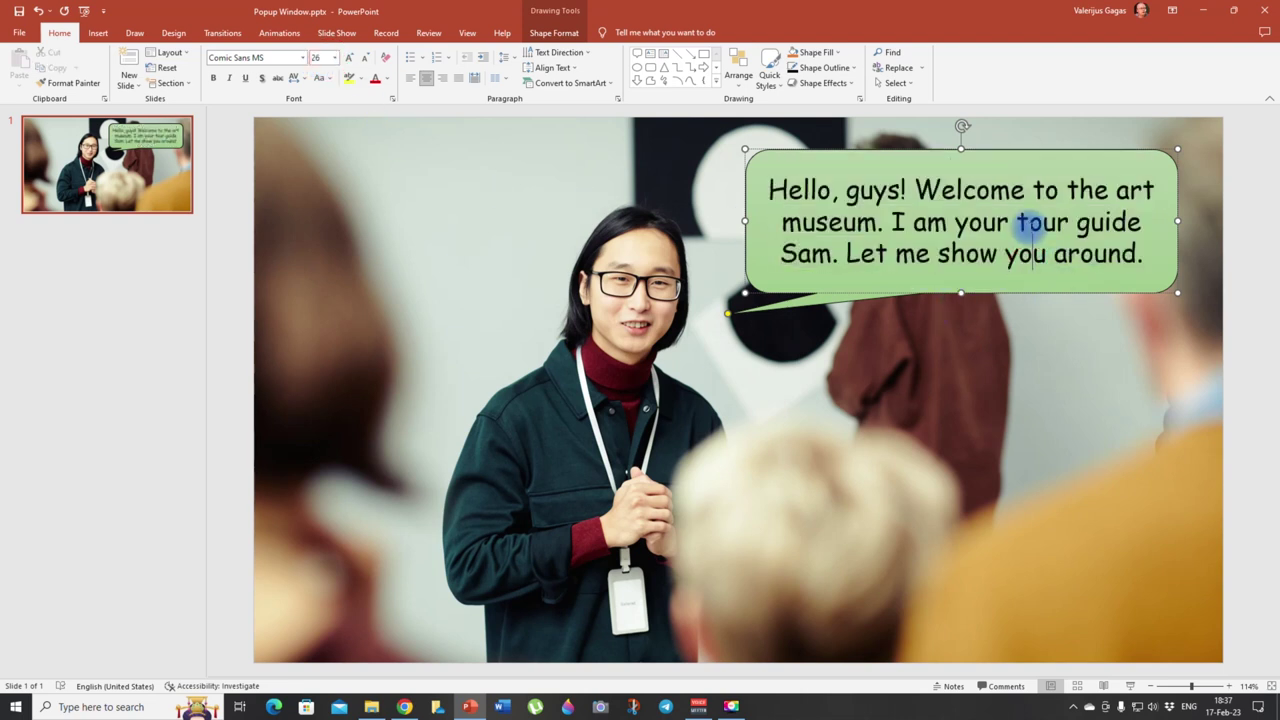
# Colour the words 'tour guide' red and nudge the bubble slightly left and down.
pyautogui.moveTo(1020, 222); pyautogui.dragTo(1143, 224)
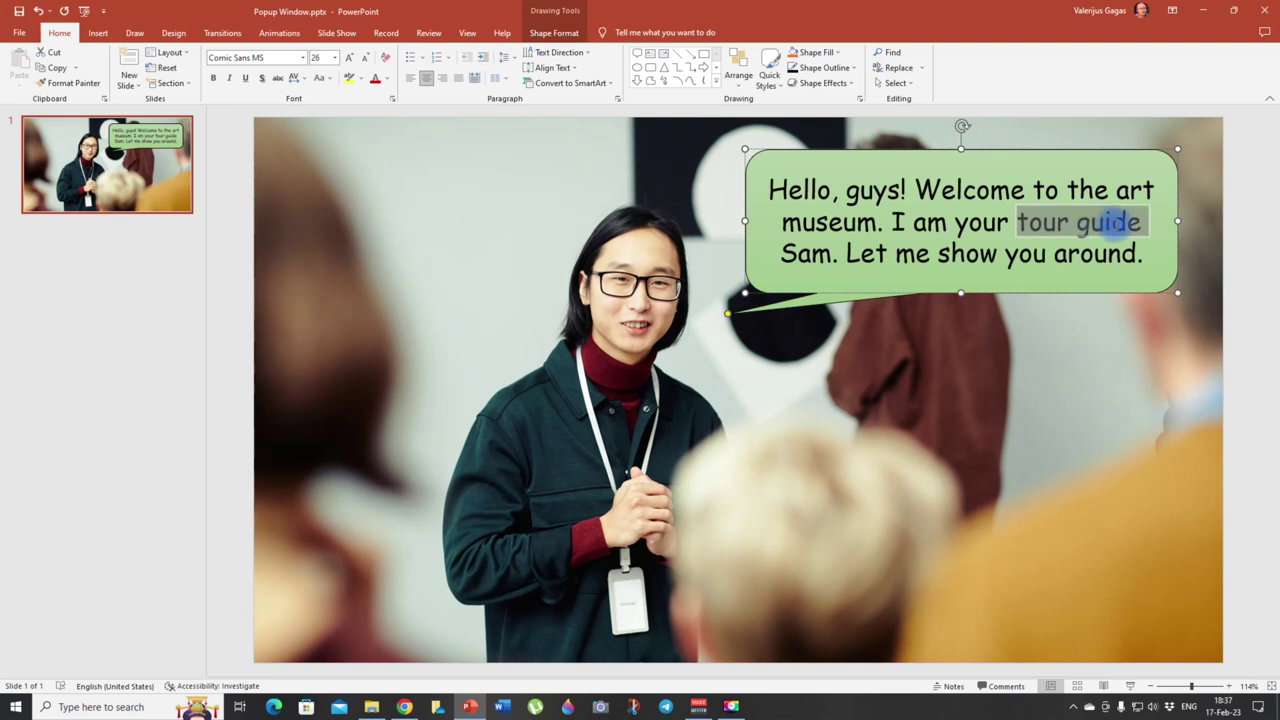
pyautogui.click(375, 78)
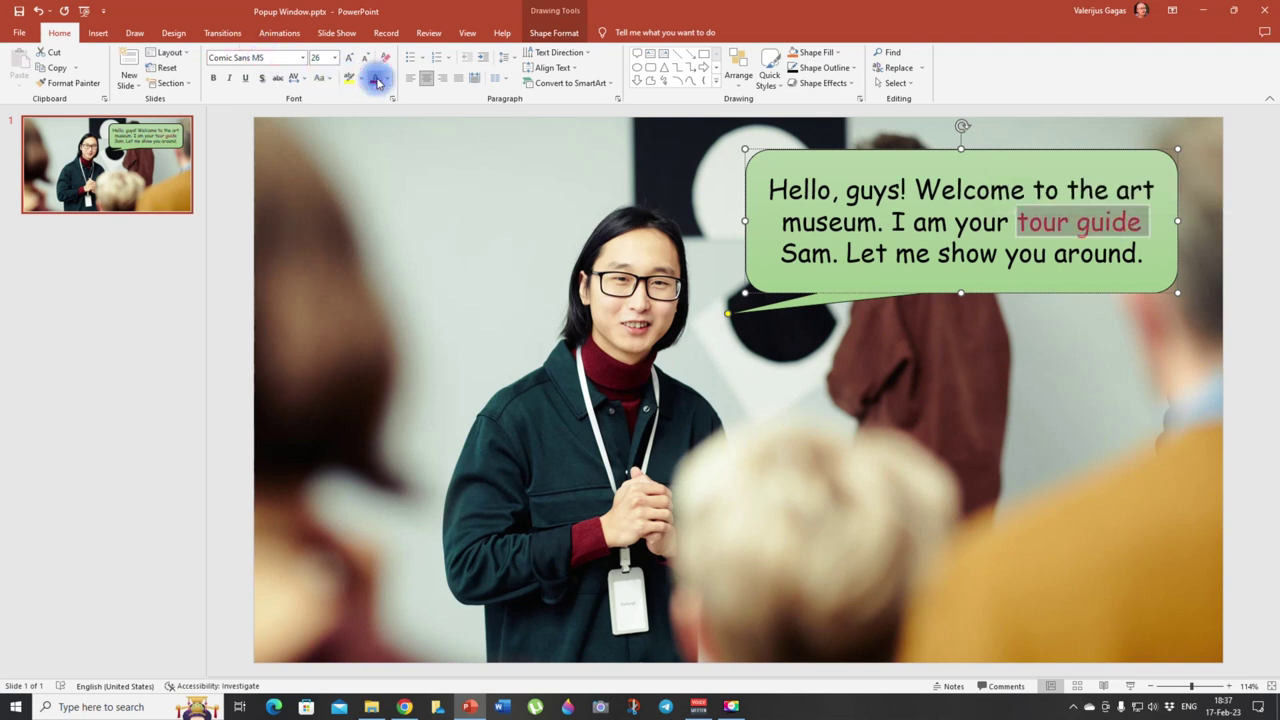
pyautogui.click(1030, 252)
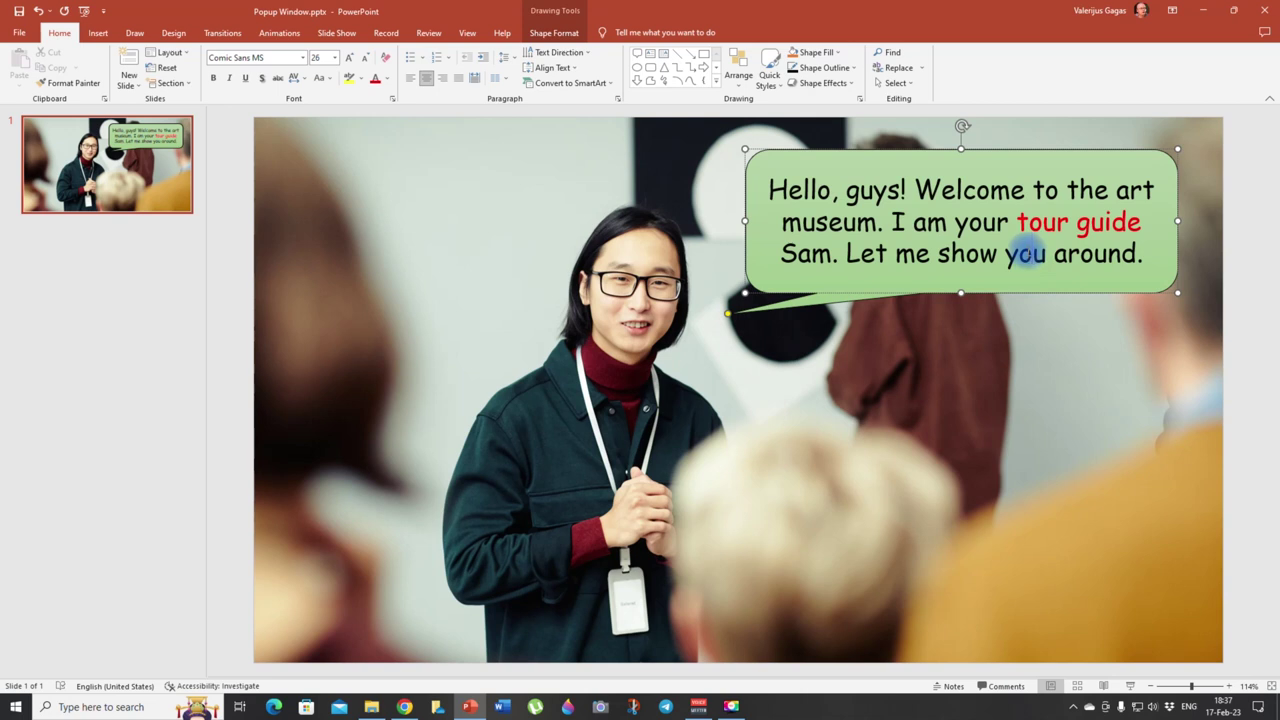
pyautogui.moveTo(757, 259); pyautogui.dragTo(748, 272)
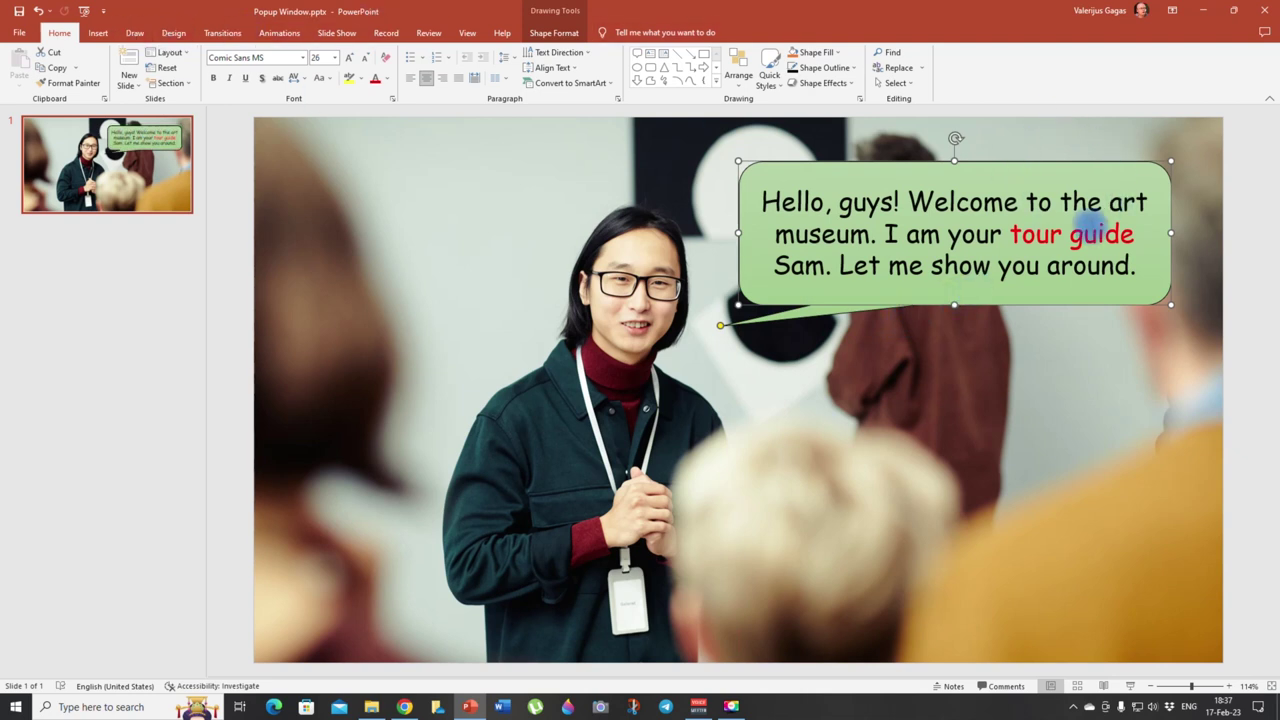
pyautogui.click(99, 33)
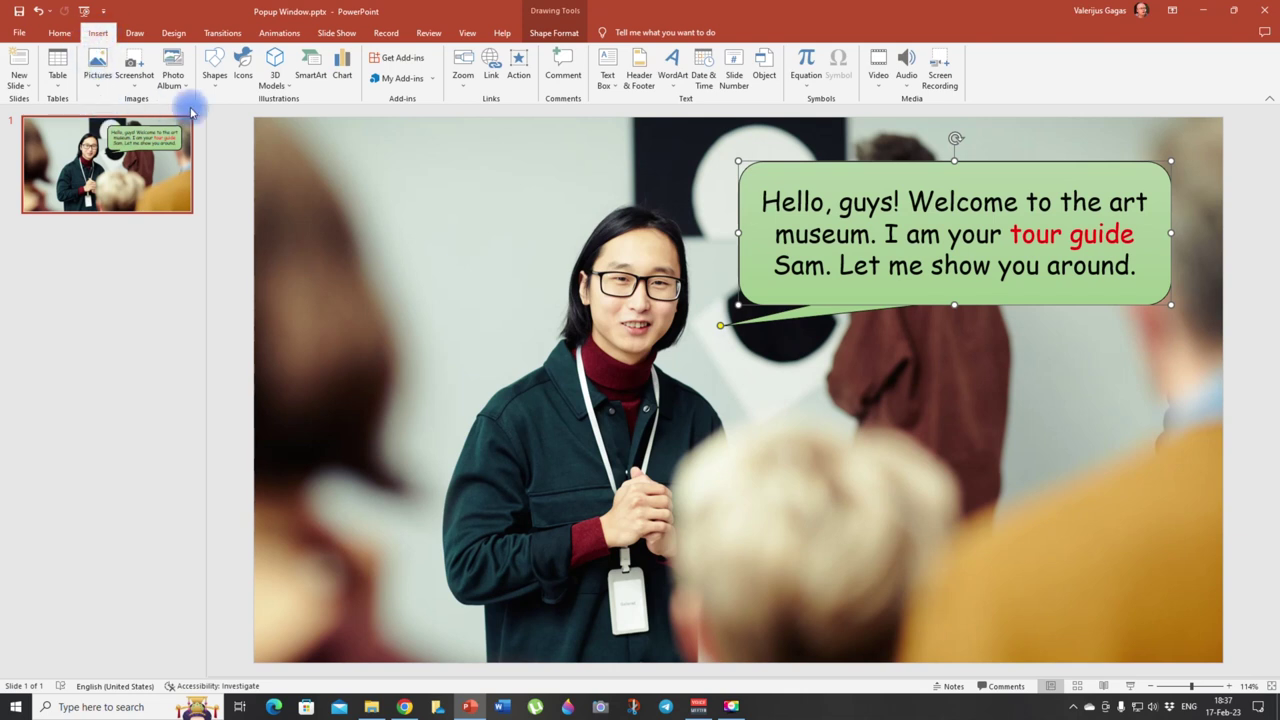
# Draw a rectangle over 'tour guide' with the Gold Intense Effect style and a new outline colour.
pyautogui.click(216, 80)
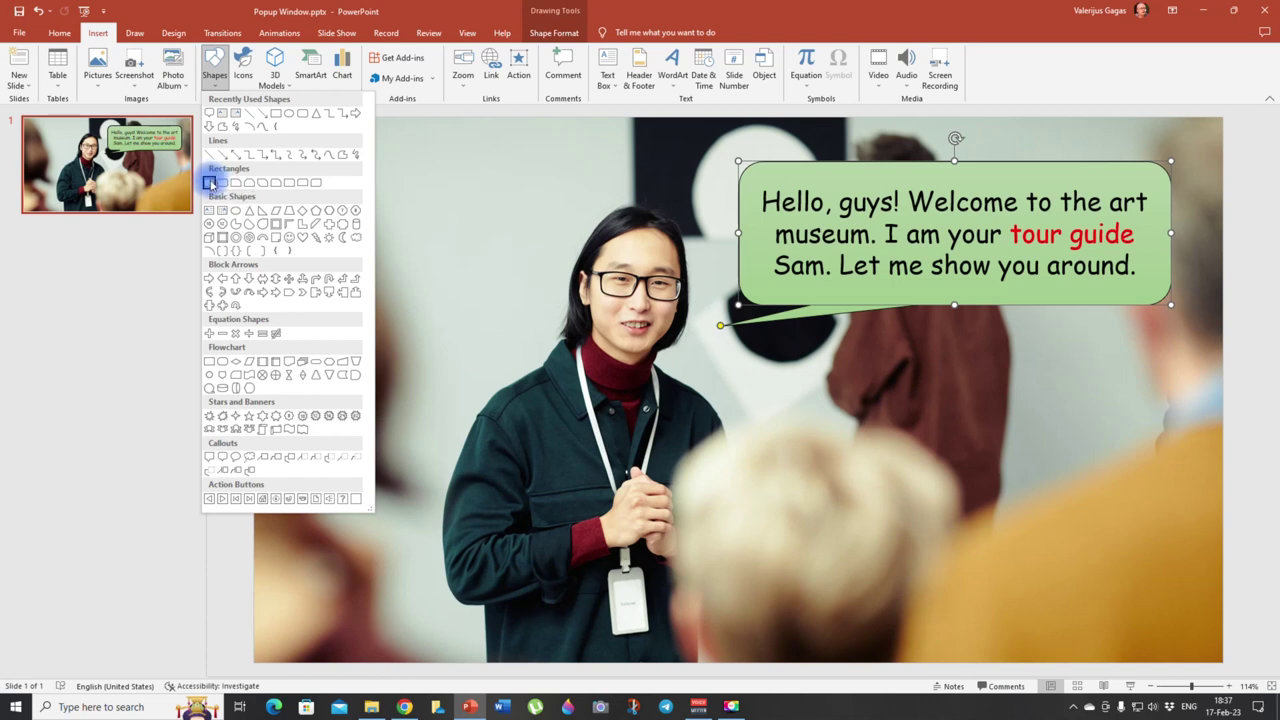
pyautogui.click(211, 183)
pyautogui.moveTo(1006, 222); pyautogui.dragTo(1143, 250)
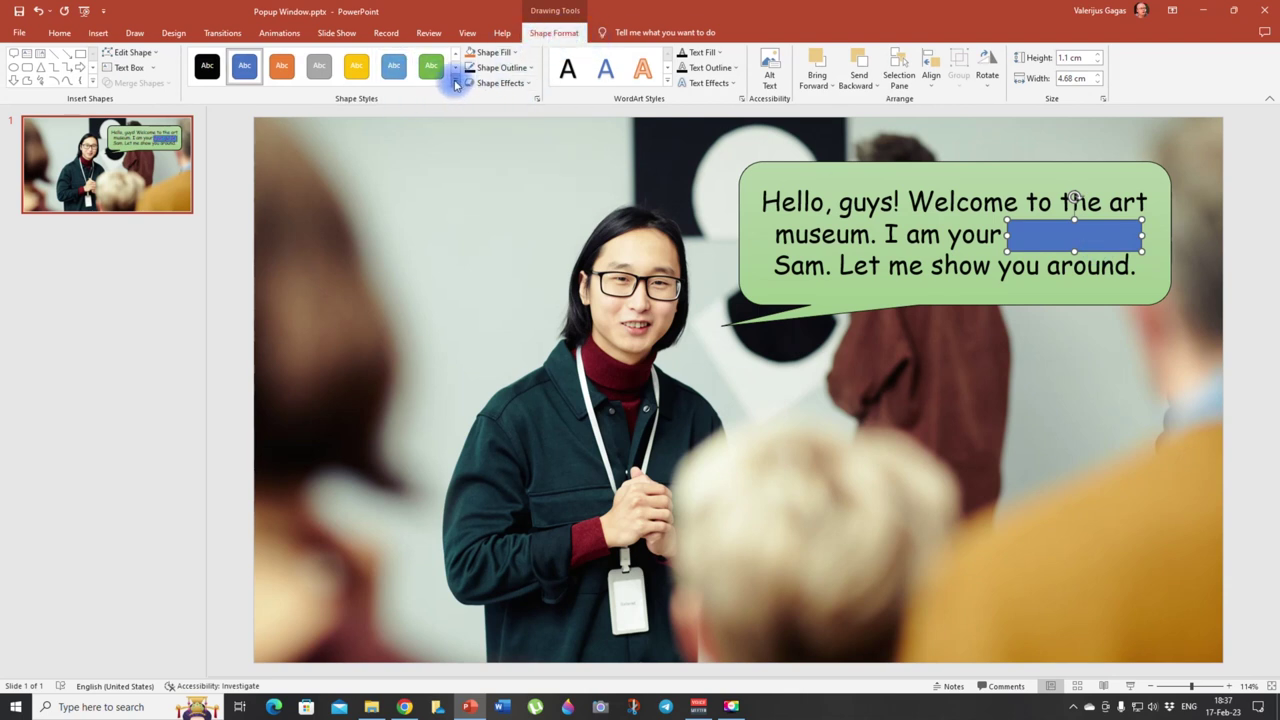
pyautogui.click(457, 82)
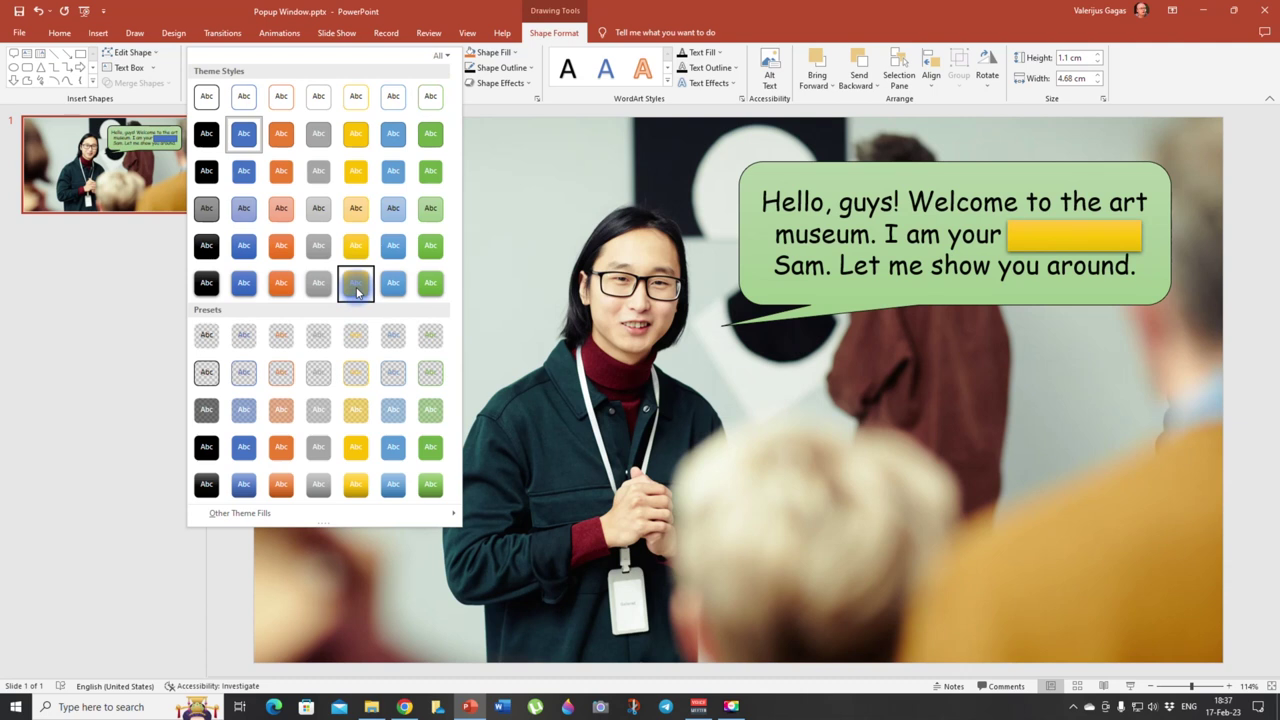
pyautogui.click(357, 290)
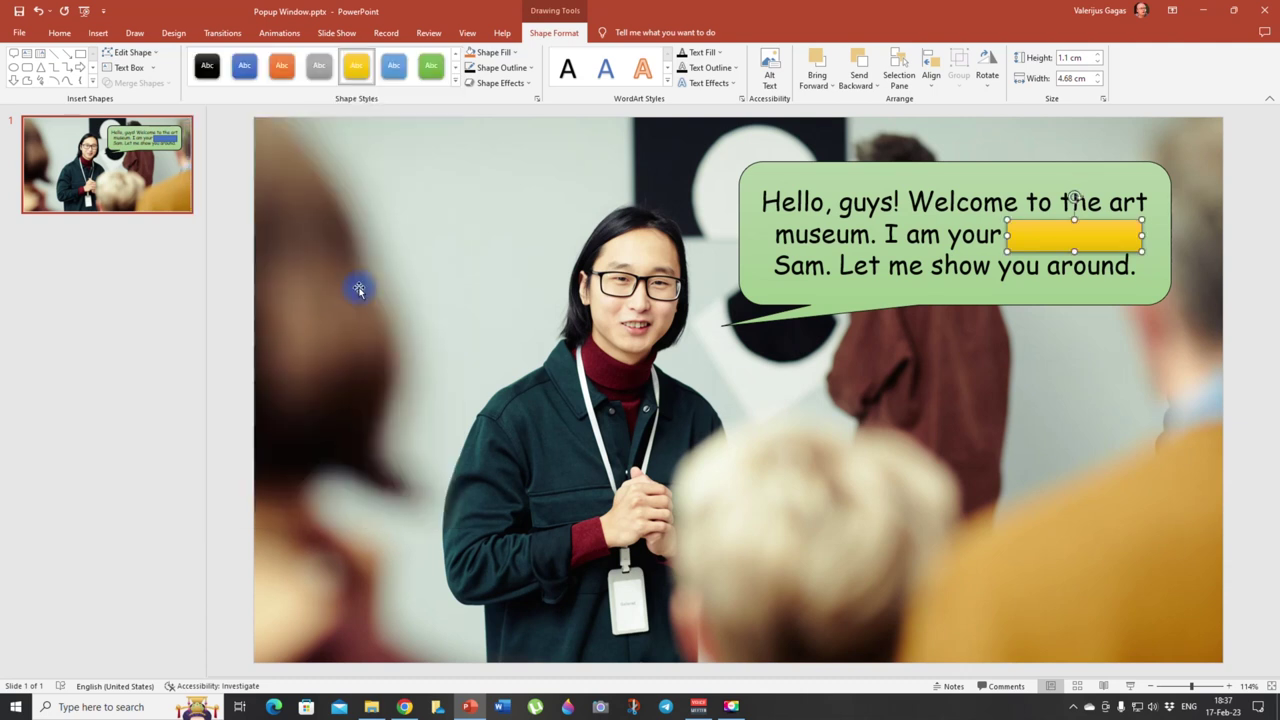
pyautogui.click(498, 67)
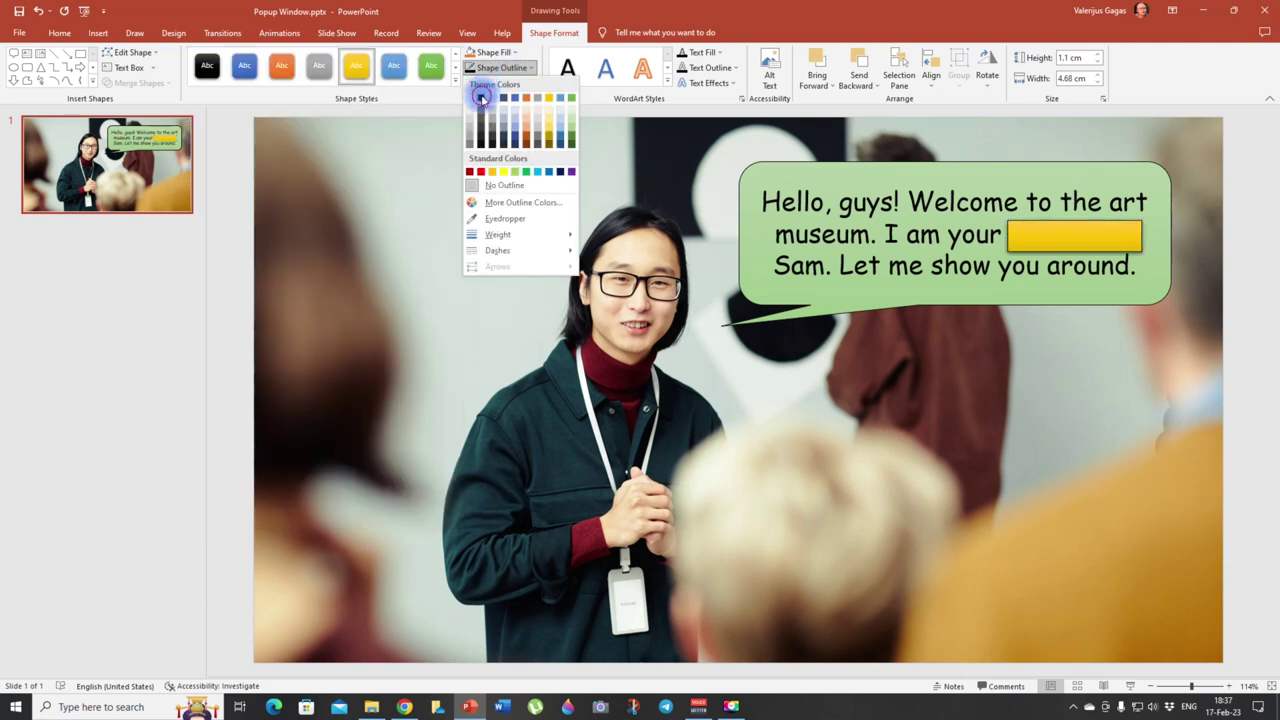
pyautogui.click(481, 97)
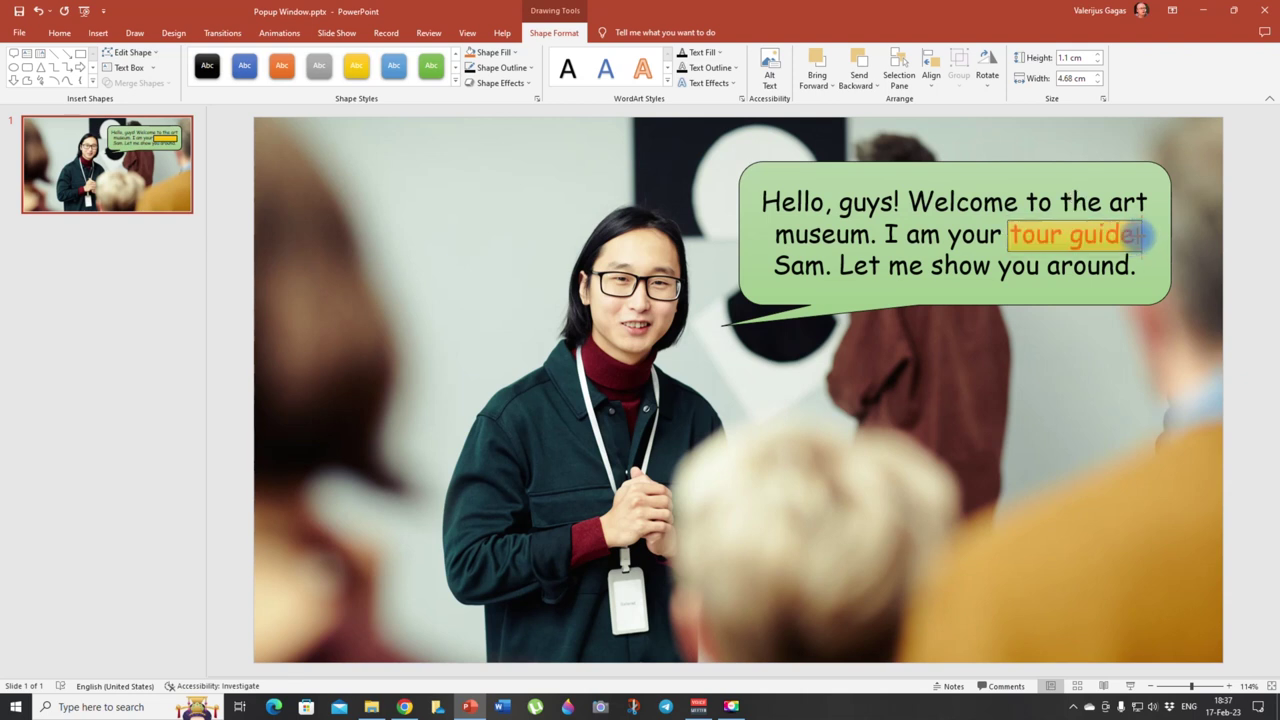
pyautogui.moveTo(1047, 235); pyautogui.dragTo(1045, 233)
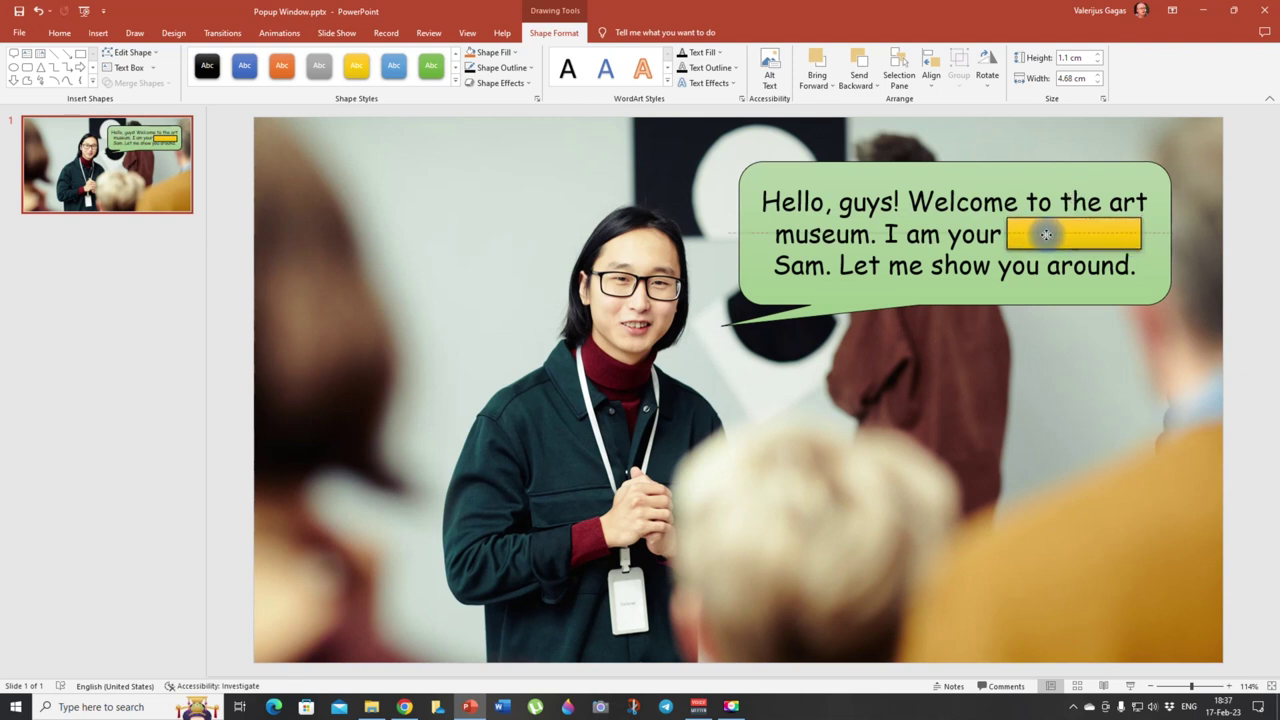
pyautogui.moveTo(1045, 235); pyautogui.dragTo(1045, 232)
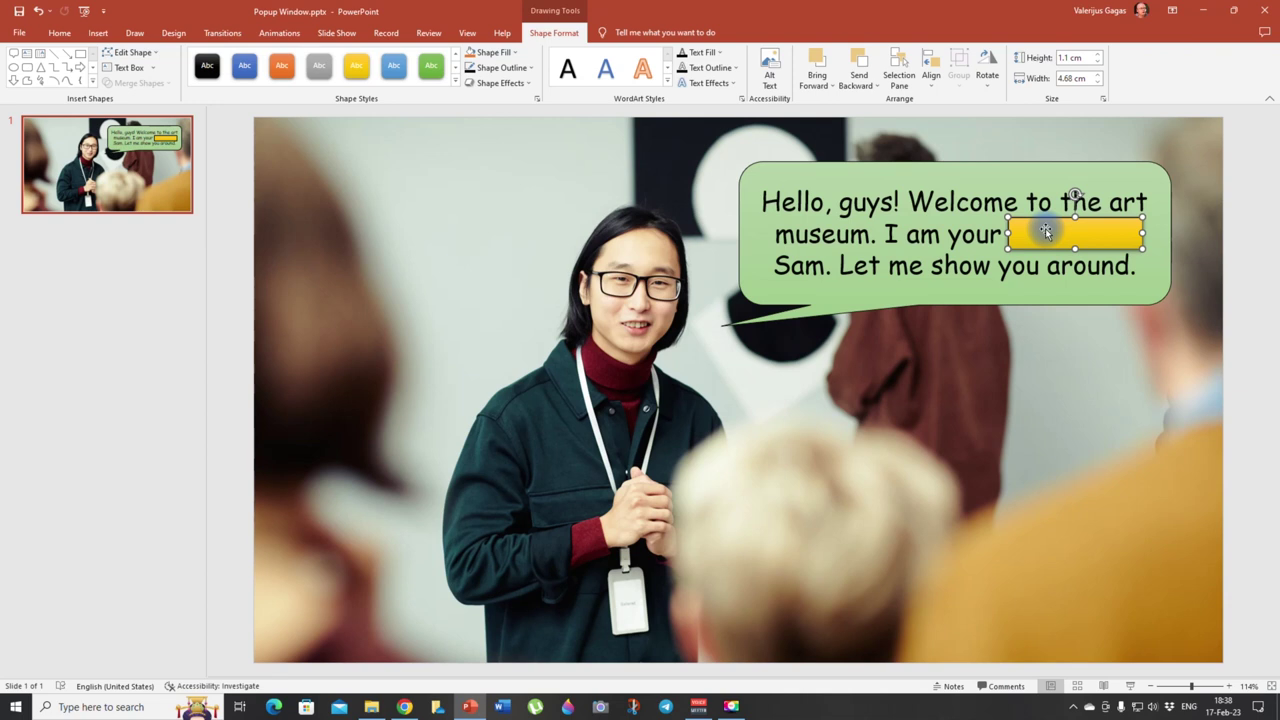
# Type the Chinese word 导游 into the yellow rectangle with the Chinese IME.
pyautogui.hotkey('alt', 'shift')
pyautogui.write('daoyou')
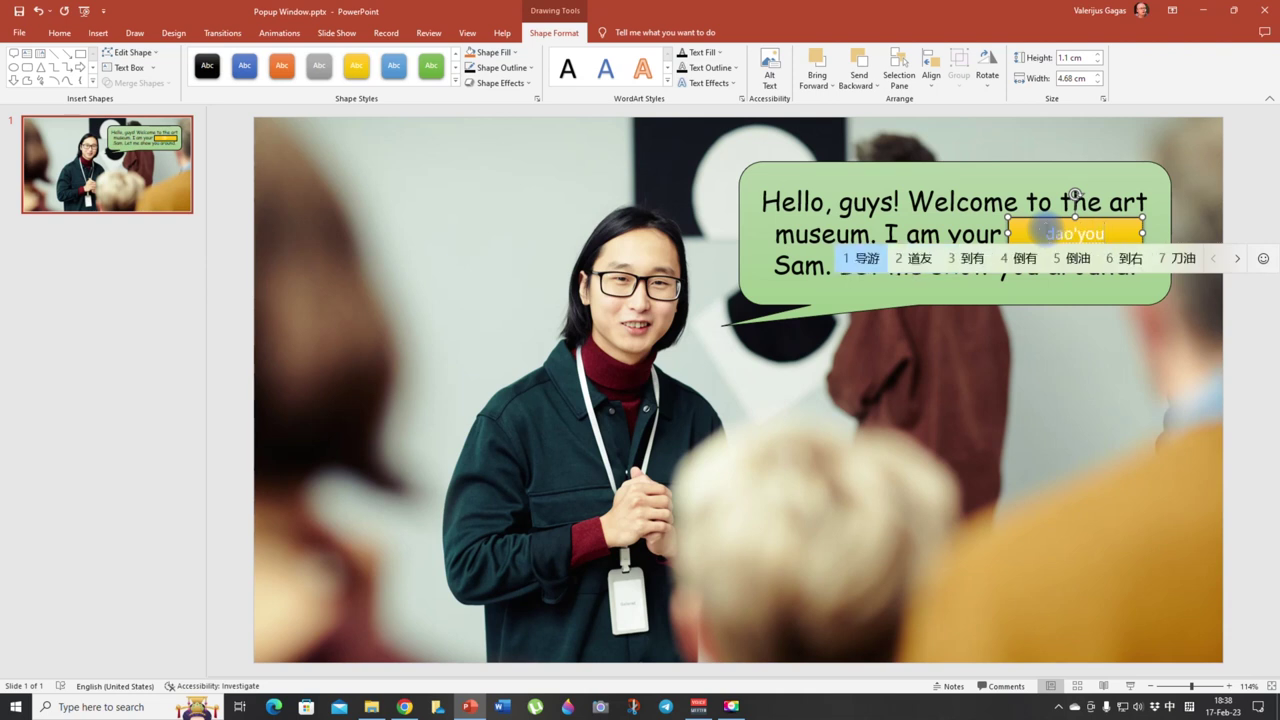
pyautogui.press('space')
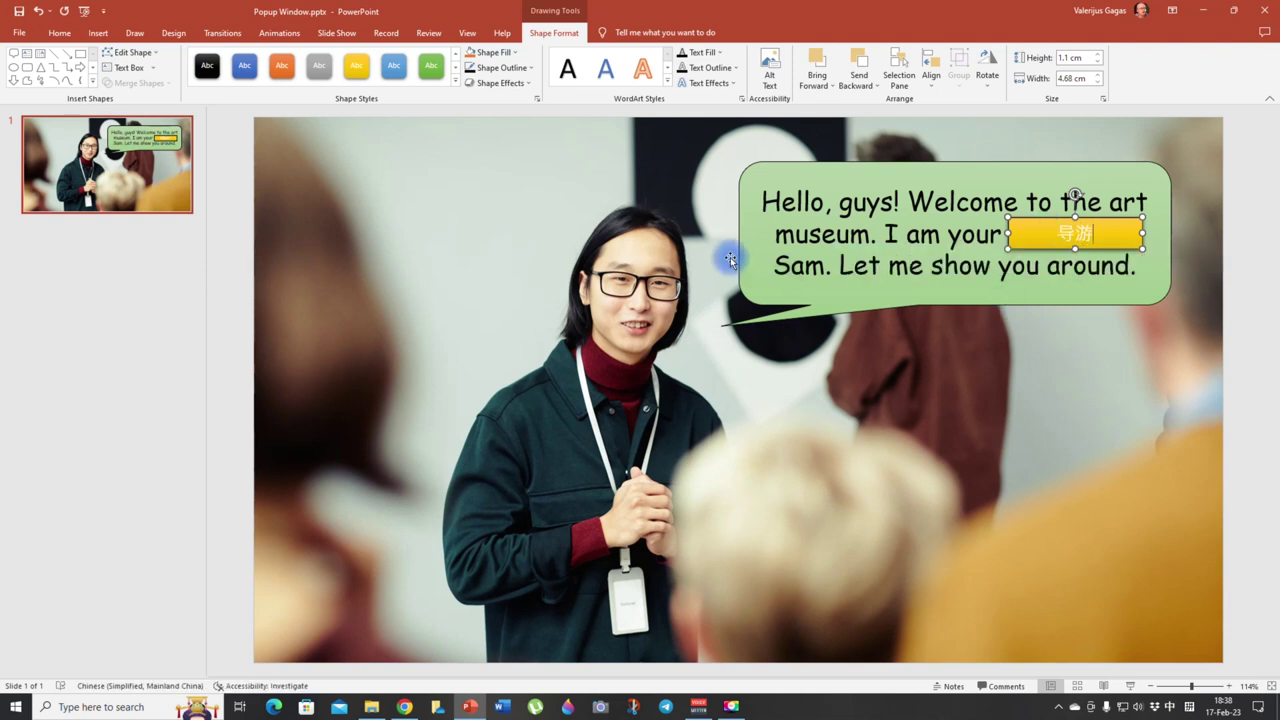
pyautogui.hotkey('alt', 'shift')
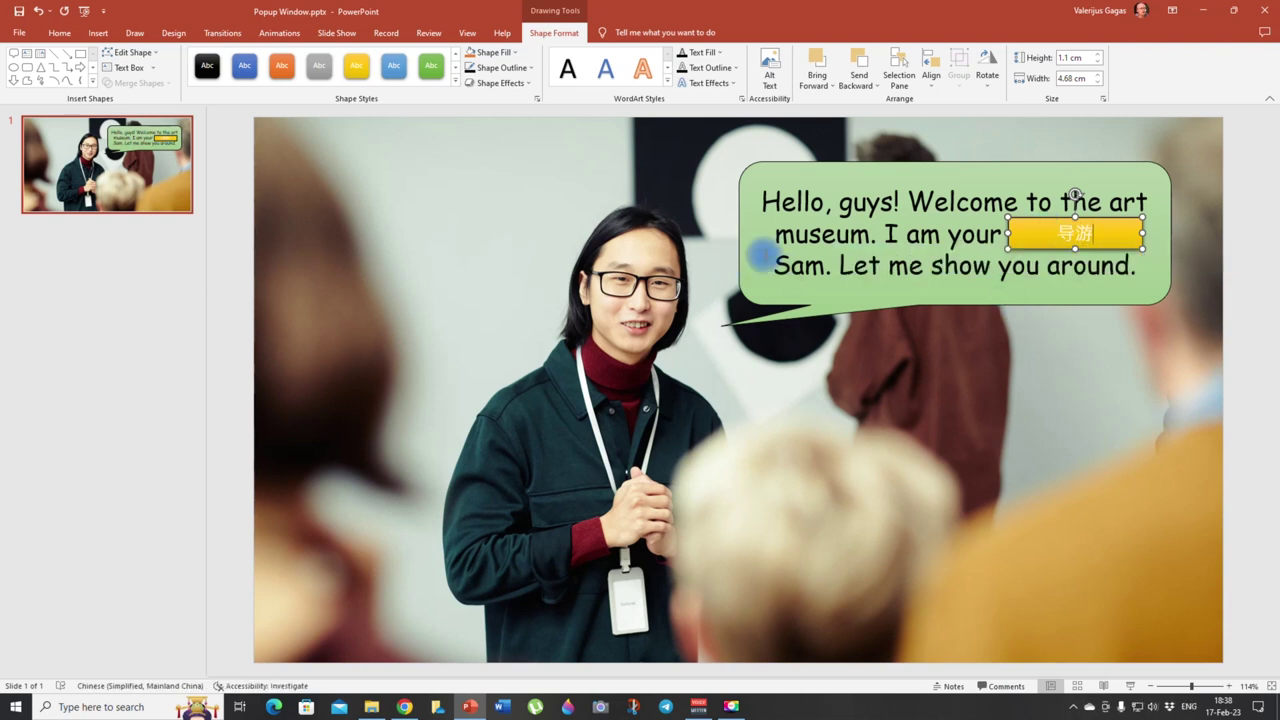
# Make 导游 bold at 20 pt and change its highlight colour.
pyautogui.doubleClick(1071, 232)
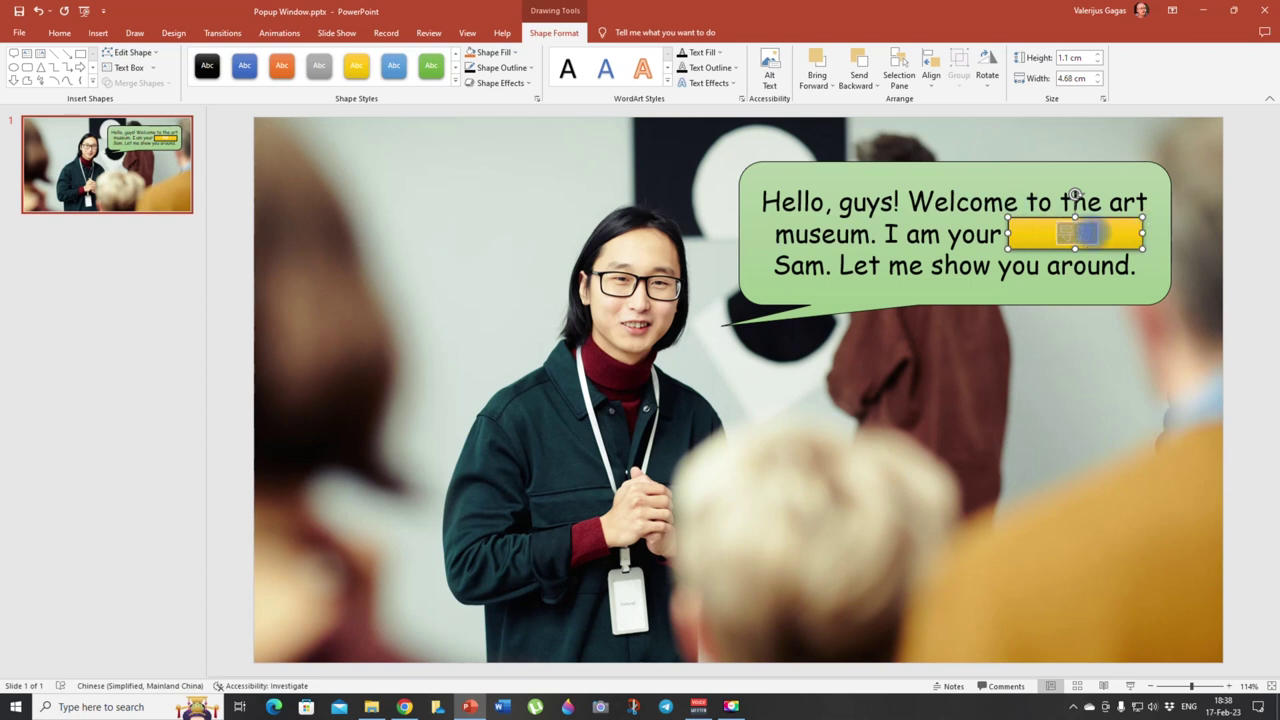
pyautogui.click(59, 33)
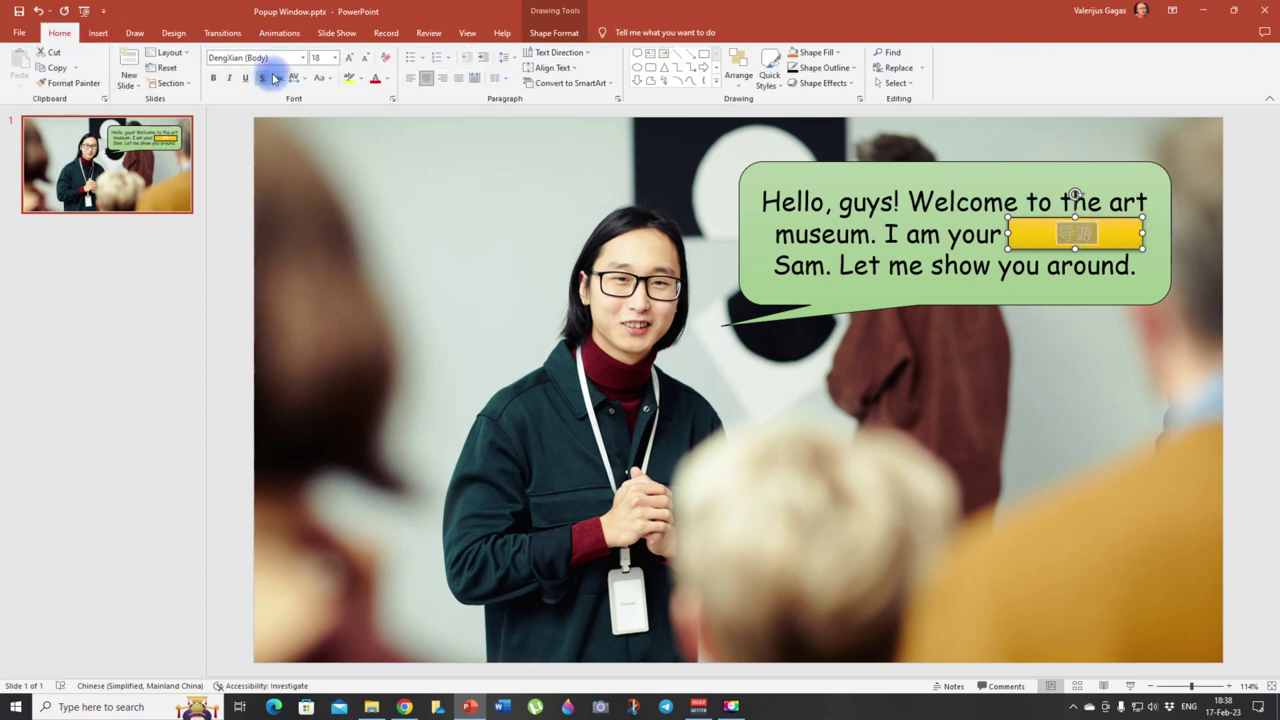
pyautogui.click(360, 79)
pyautogui.click(381, 112)
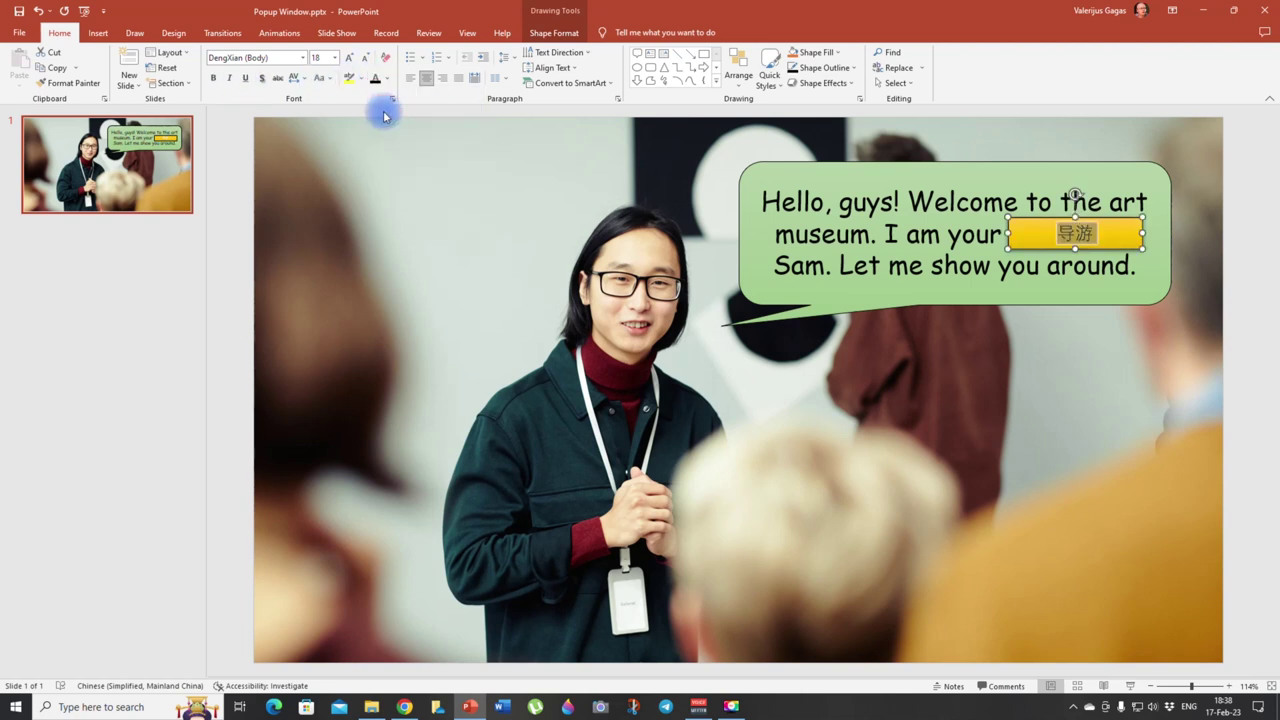
pyautogui.click(213, 78)
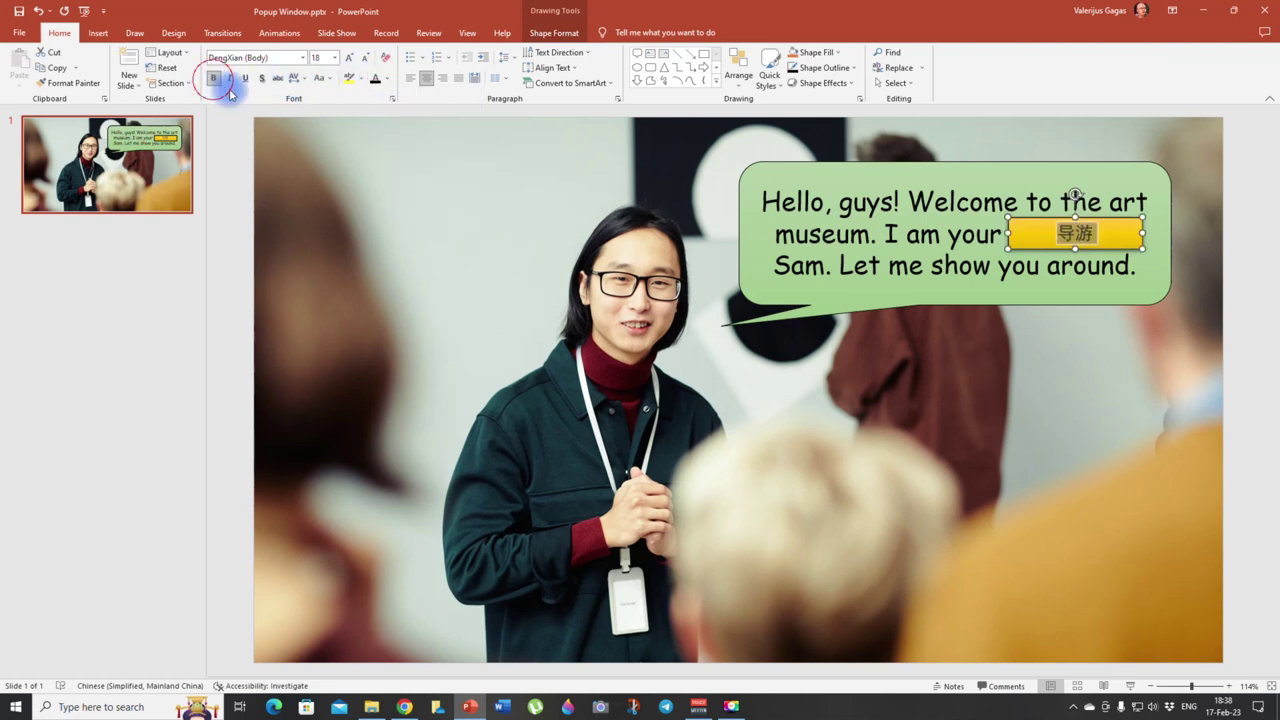
pyautogui.click(349, 58)
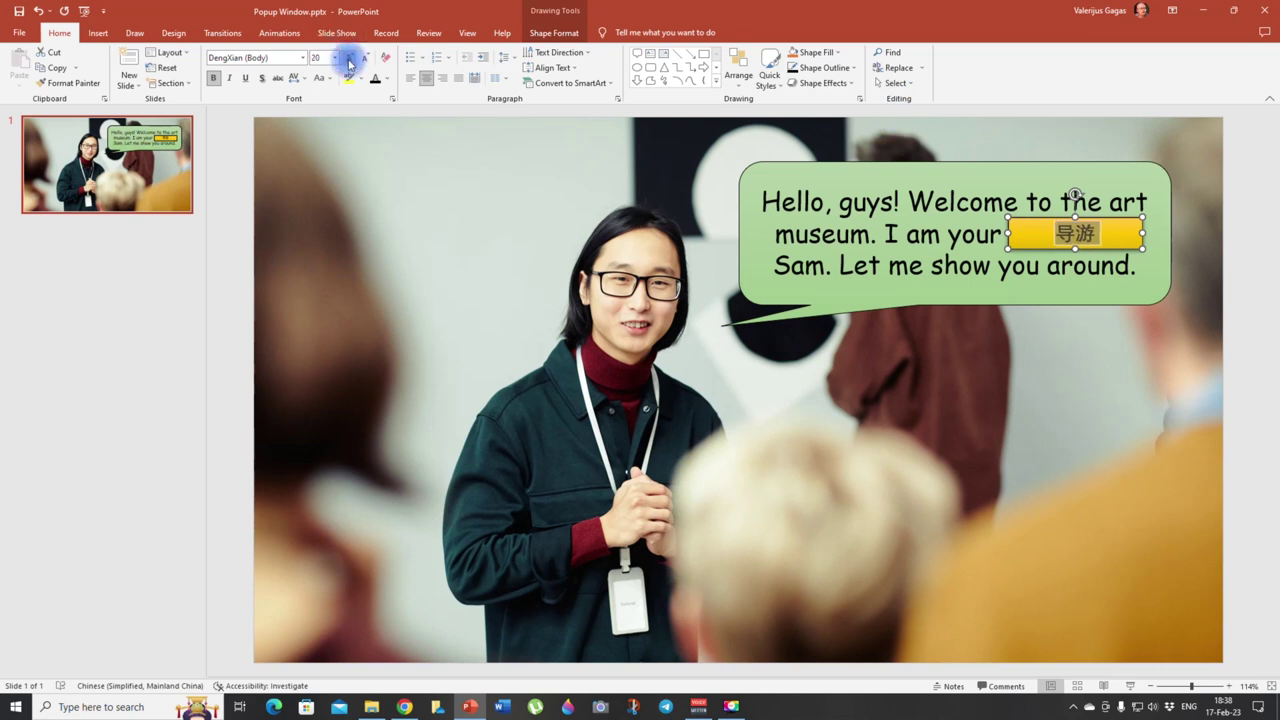
# Reposition the yellow 导游 box squarely over the hidden words 'tour guide'.
pyautogui.click(1134, 280)
pyautogui.click(991, 309)
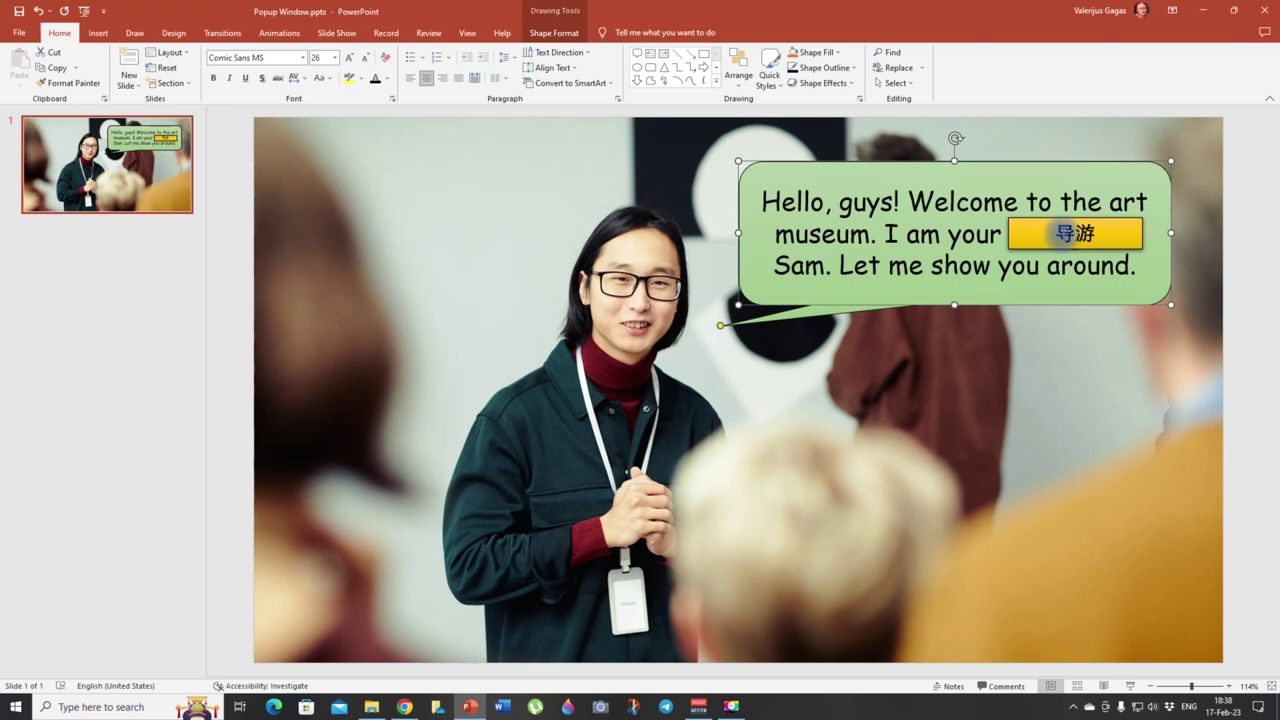
pyautogui.click(1037, 235)
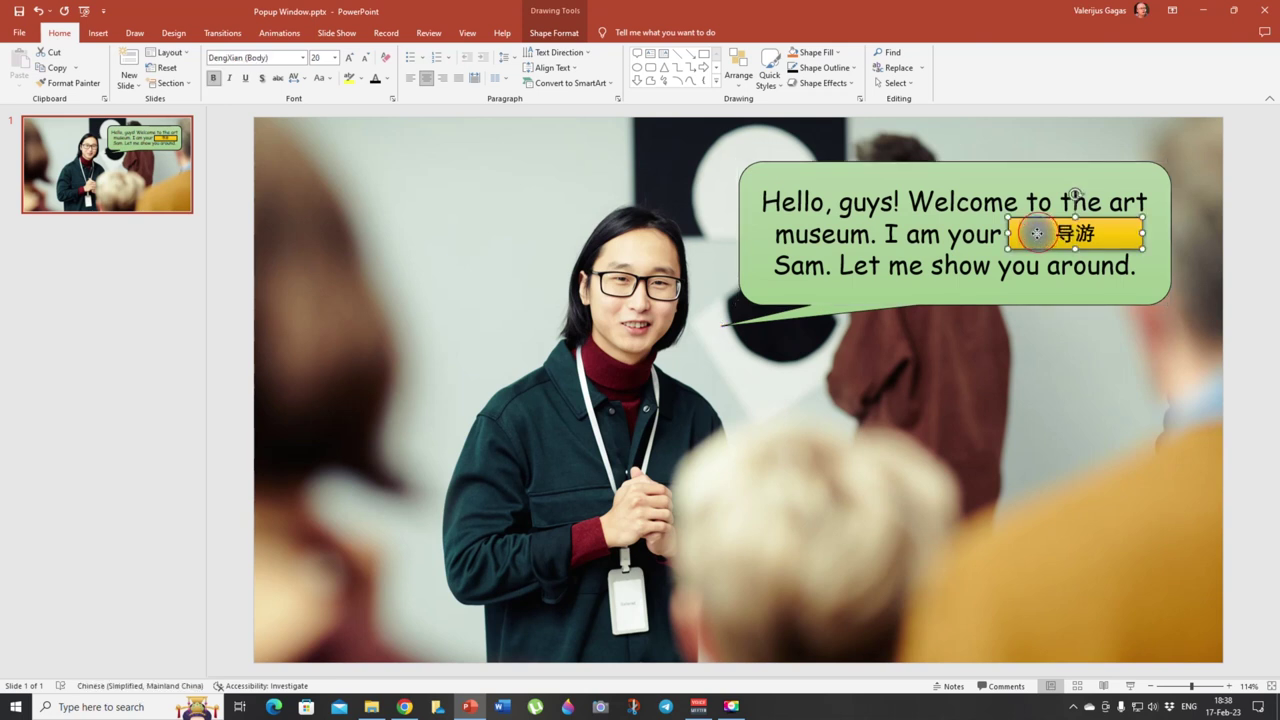
pyautogui.moveTo(1037, 236); pyautogui.dragTo(1038, 233)
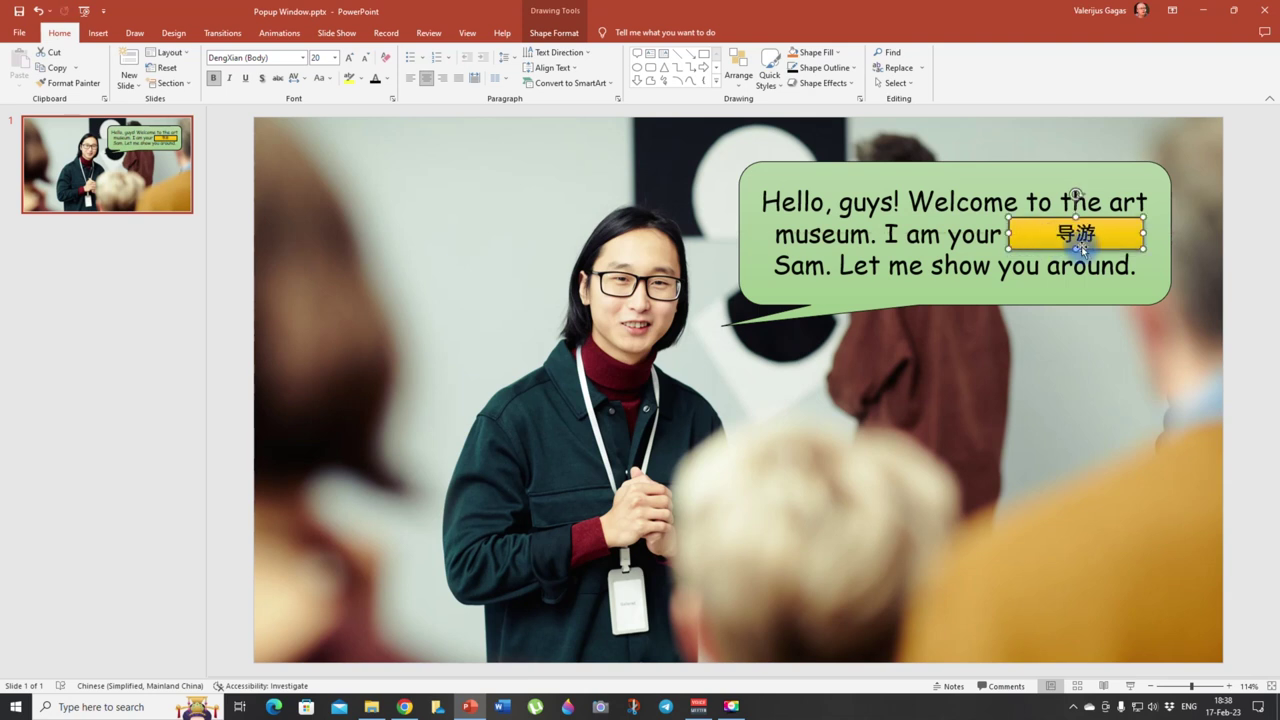
pyautogui.moveTo(1077, 250); pyautogui.dragTo(1145, 235)
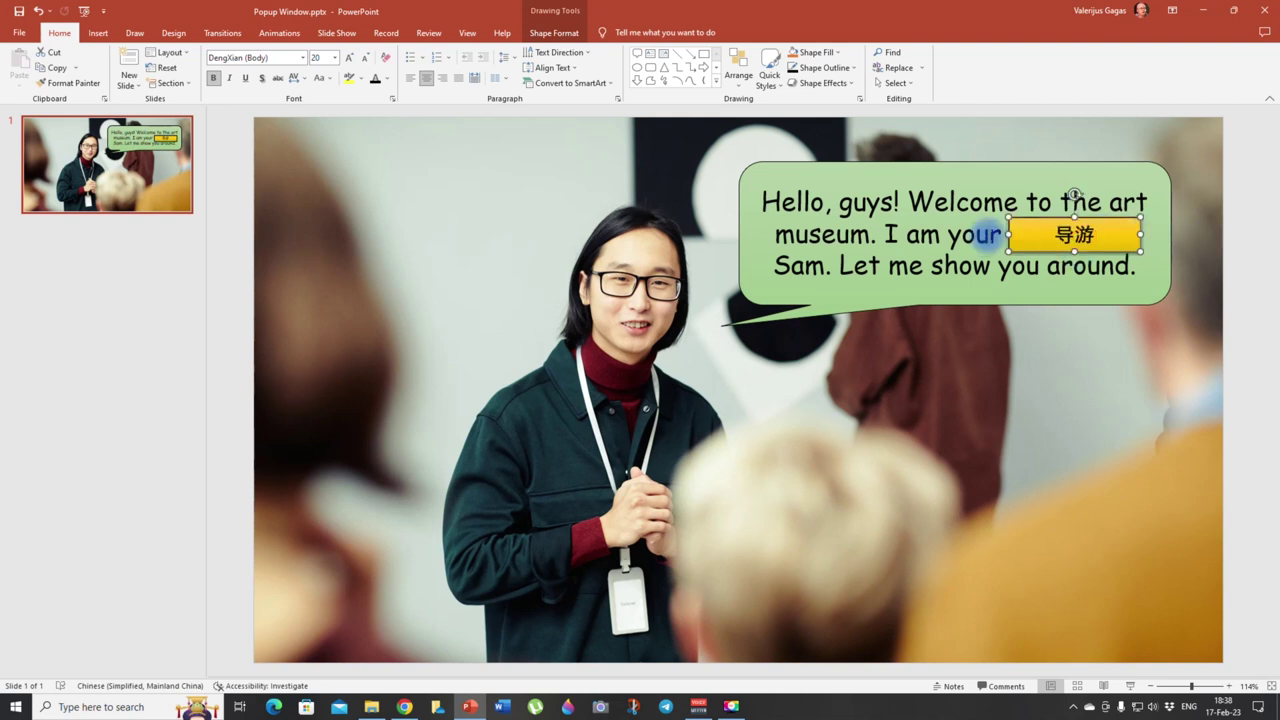
pyautogui.moveTo(1006, 236); pyautogui.dragTo(1006, 236)
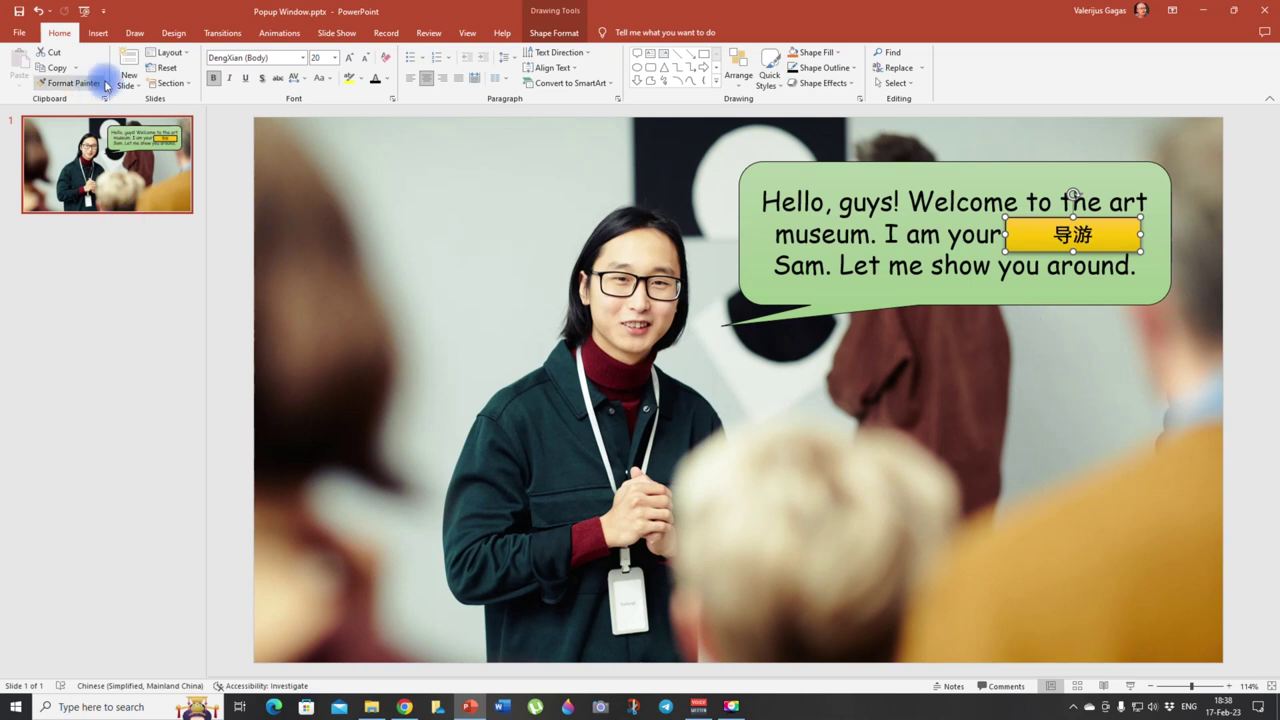
pyautogui.click(97, 33)
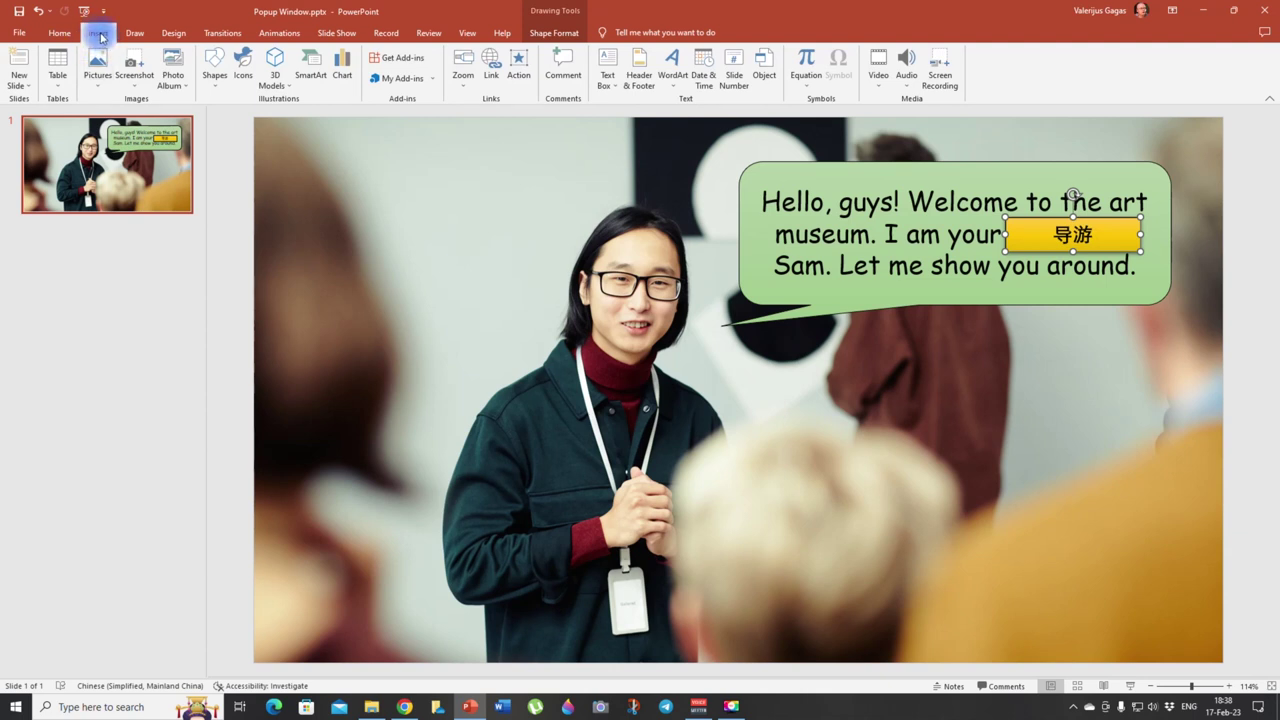
# Draw a white outlined rectangle below the speech bubble and widen it to 12.67 cm.
pyautogui.click(214, 80)
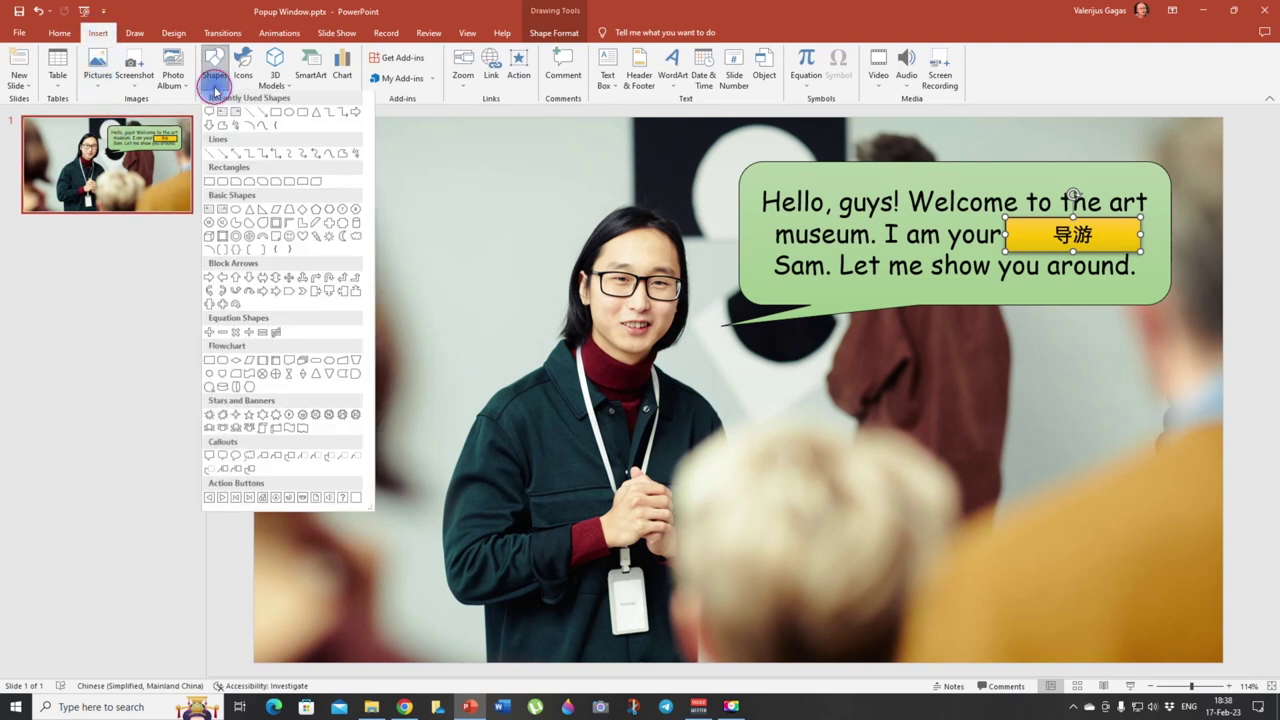
pyautogui.click(276, 118)
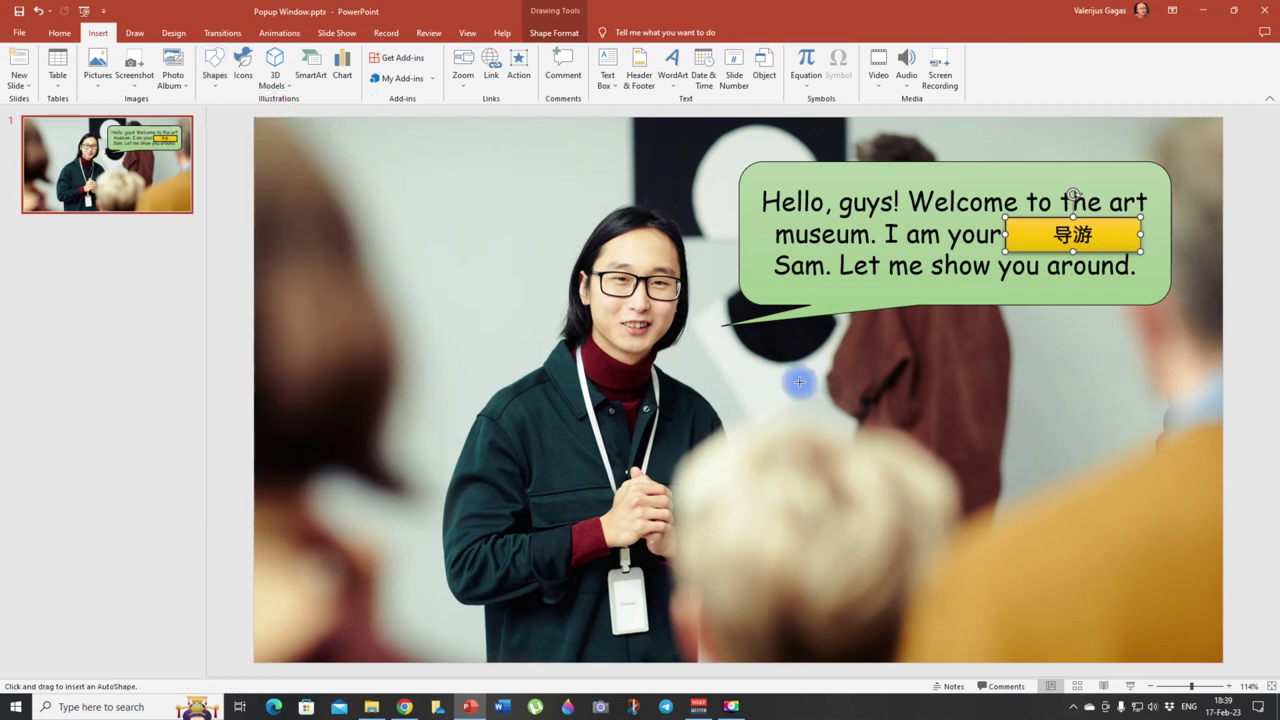
pyautogui.moveTo(808, 342); pyautogui.dragTo(1152, 555)
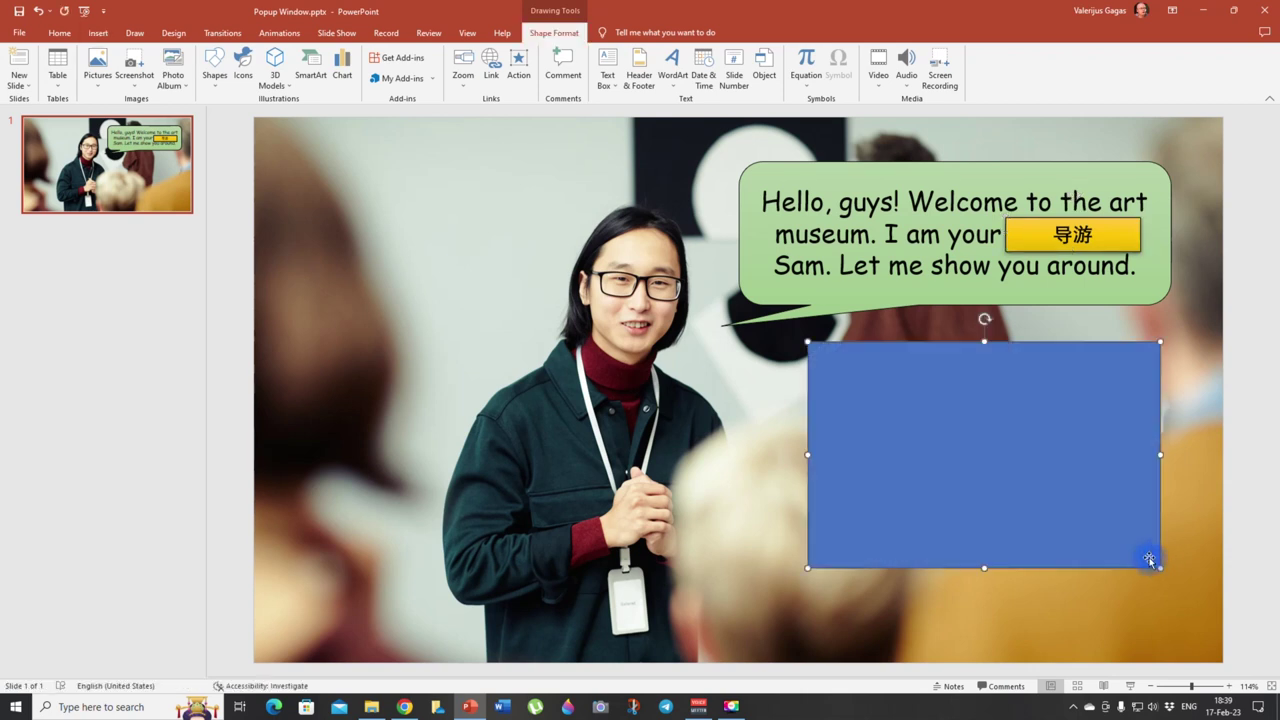
pyautogui.moveTo(975, 460); pyautogui.dragTo(981, 475)
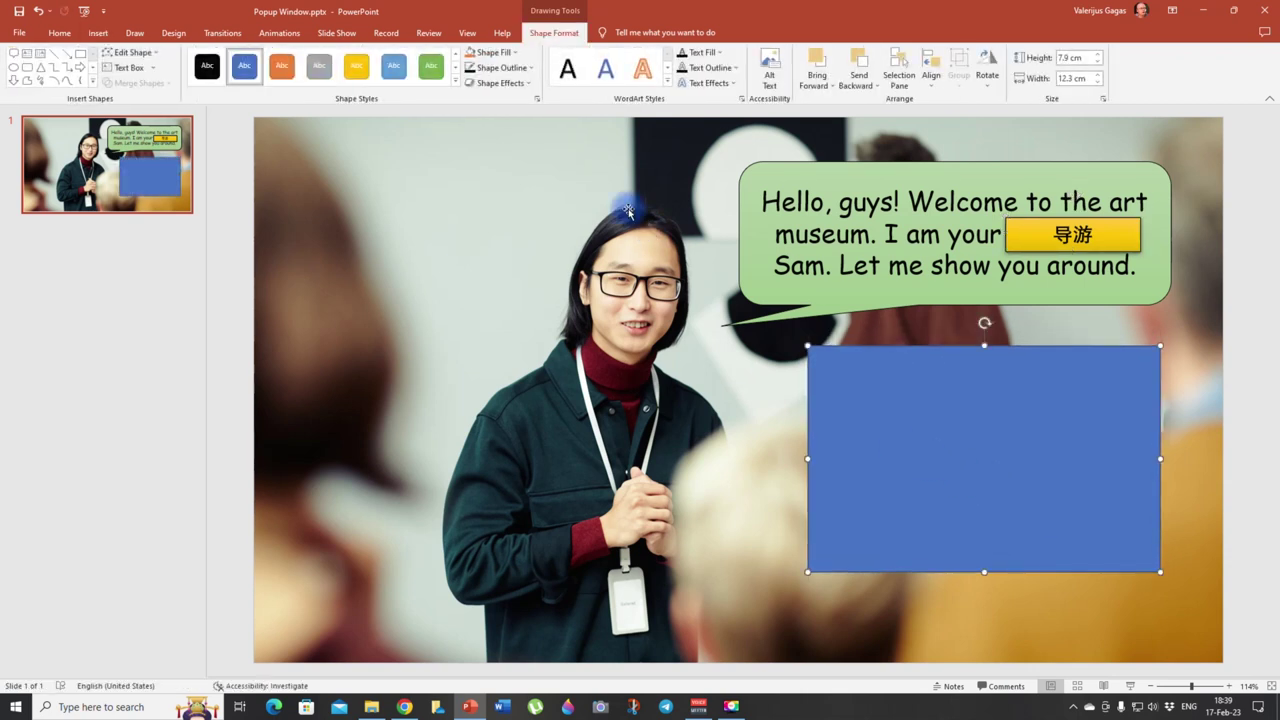
pyautogui.click(455, 83)
pyautogui.click(212, 97)
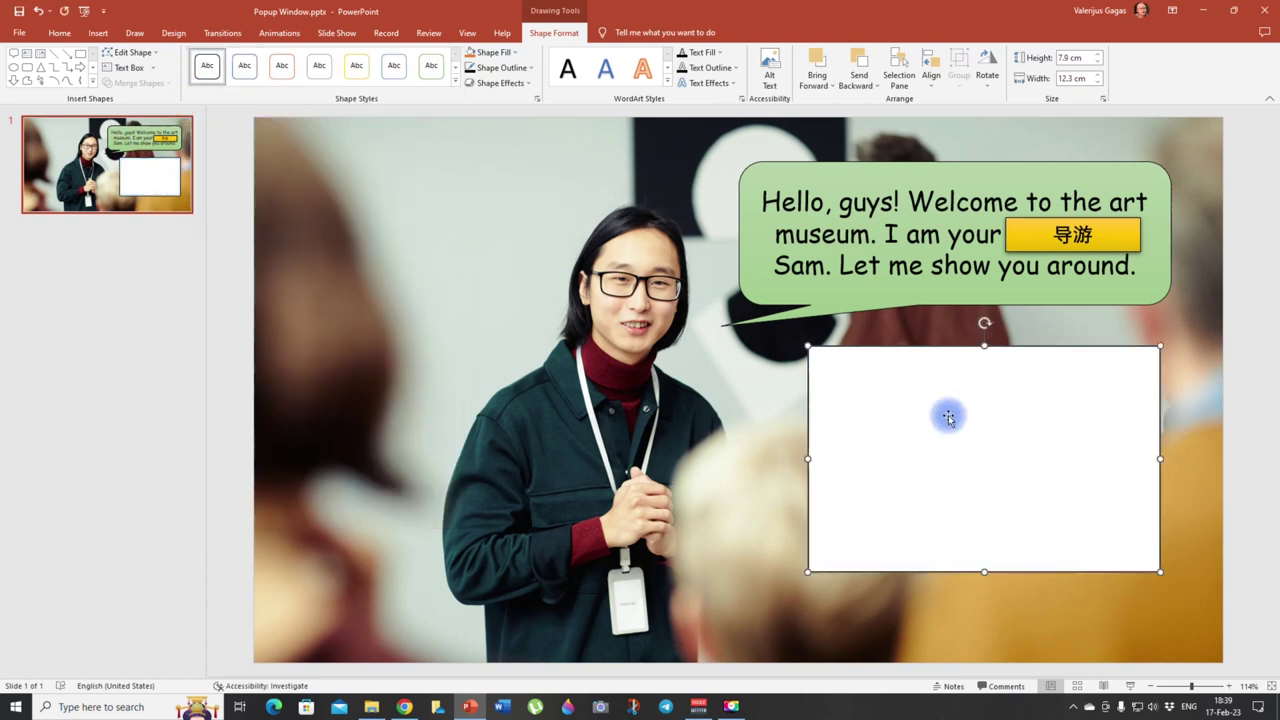
pyautogui.moveTo(1156, 461); pyautogui.dragTo(1170, 460)
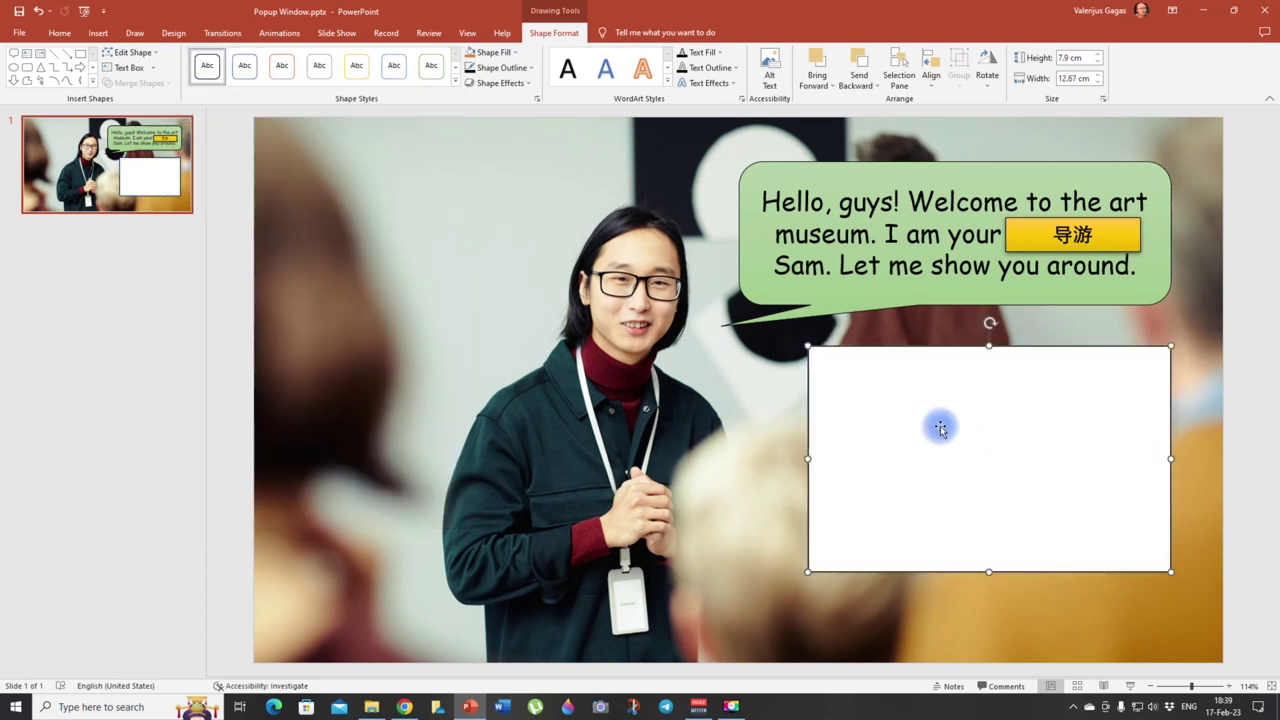
pyautogui.click(989, 453)
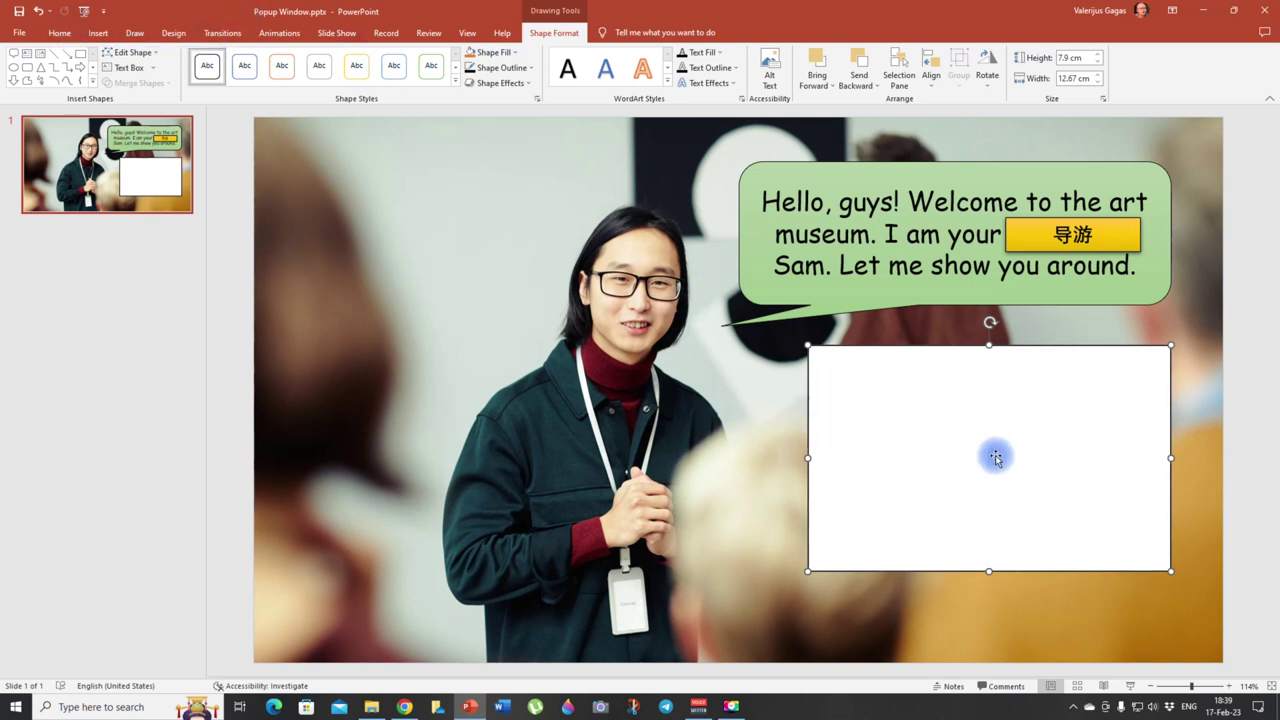
pyautogui.click(59, 33)
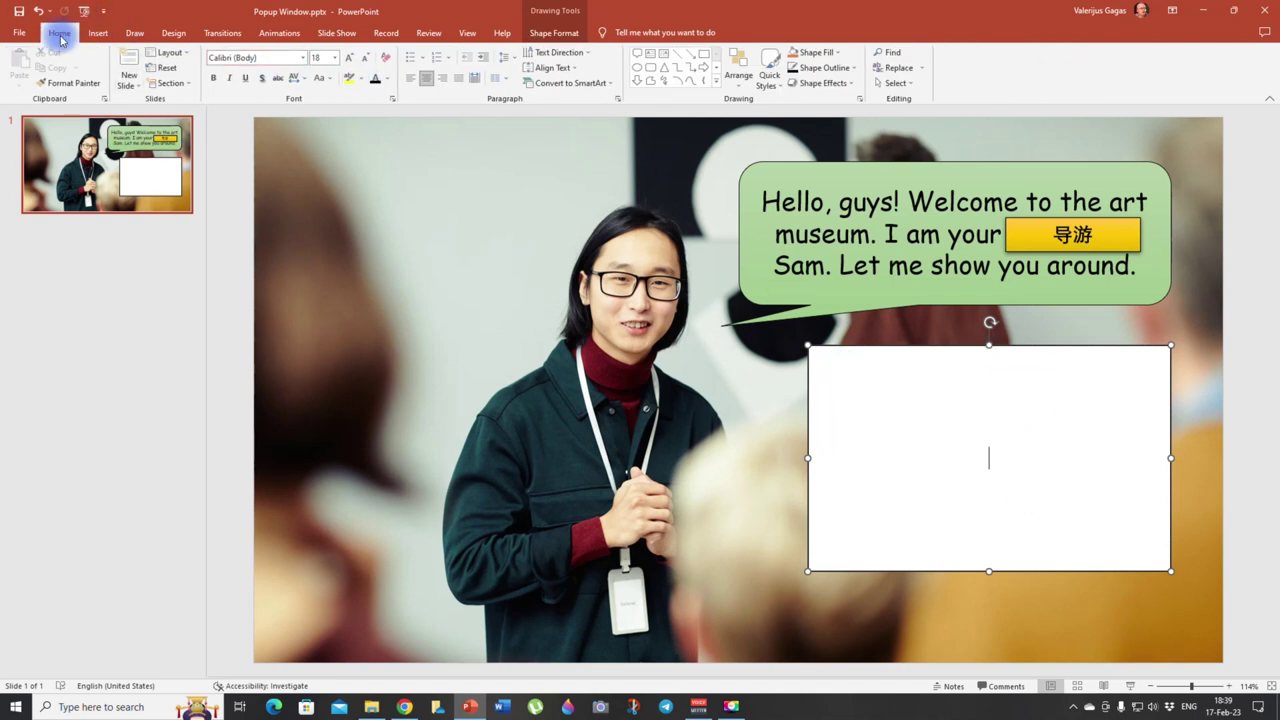
# Anchor the white box's text to the top and left-align it.
pyautogui.click(570, 71)
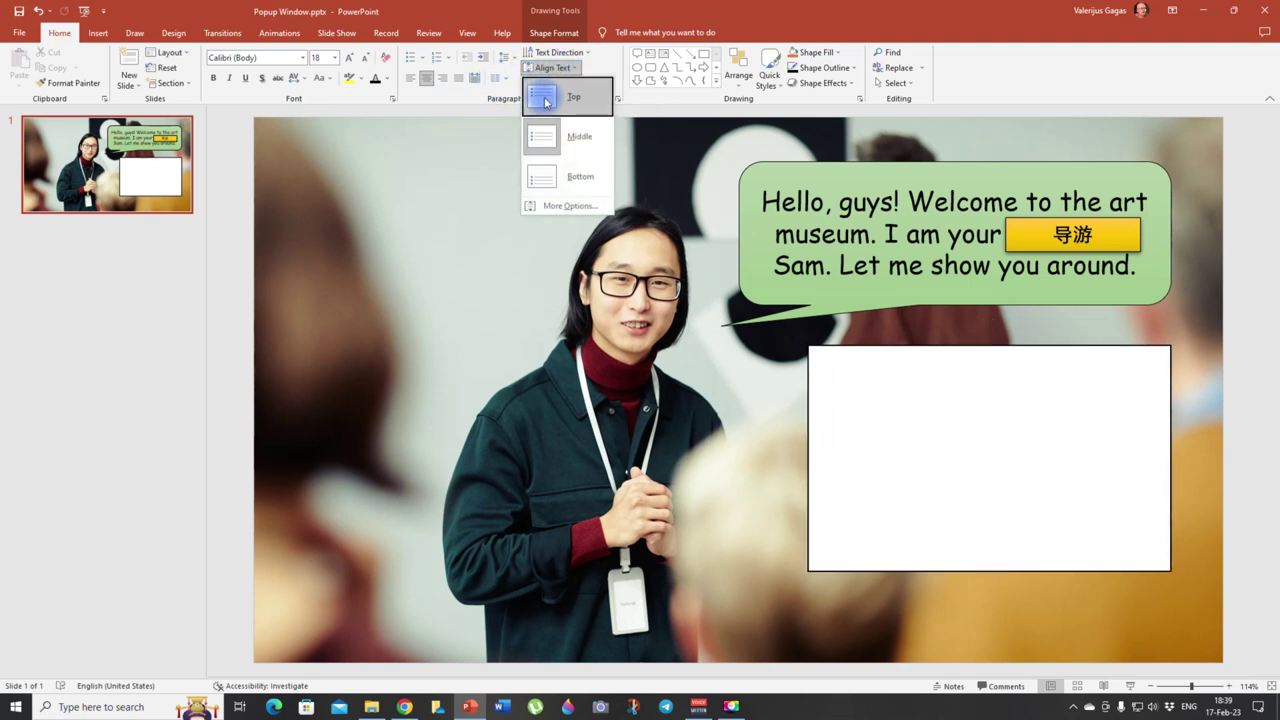
pyautogui.click(548, 99)
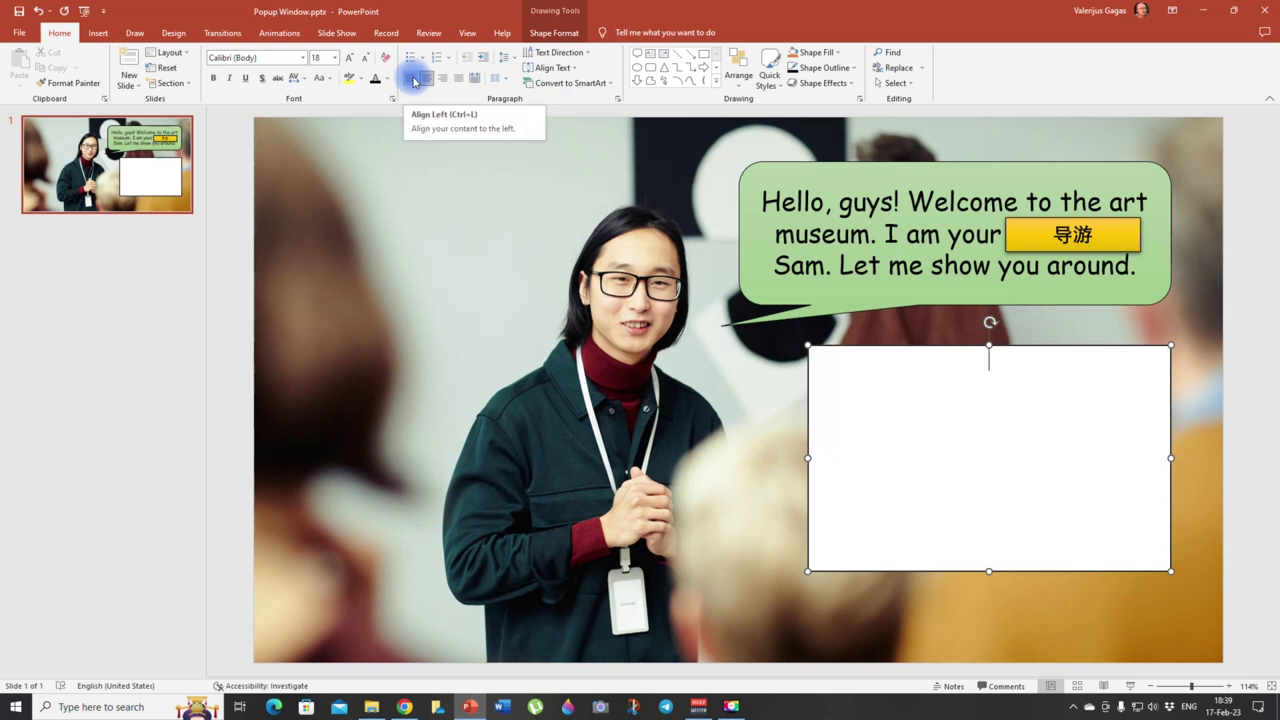
pyautogui.click(414, 80)
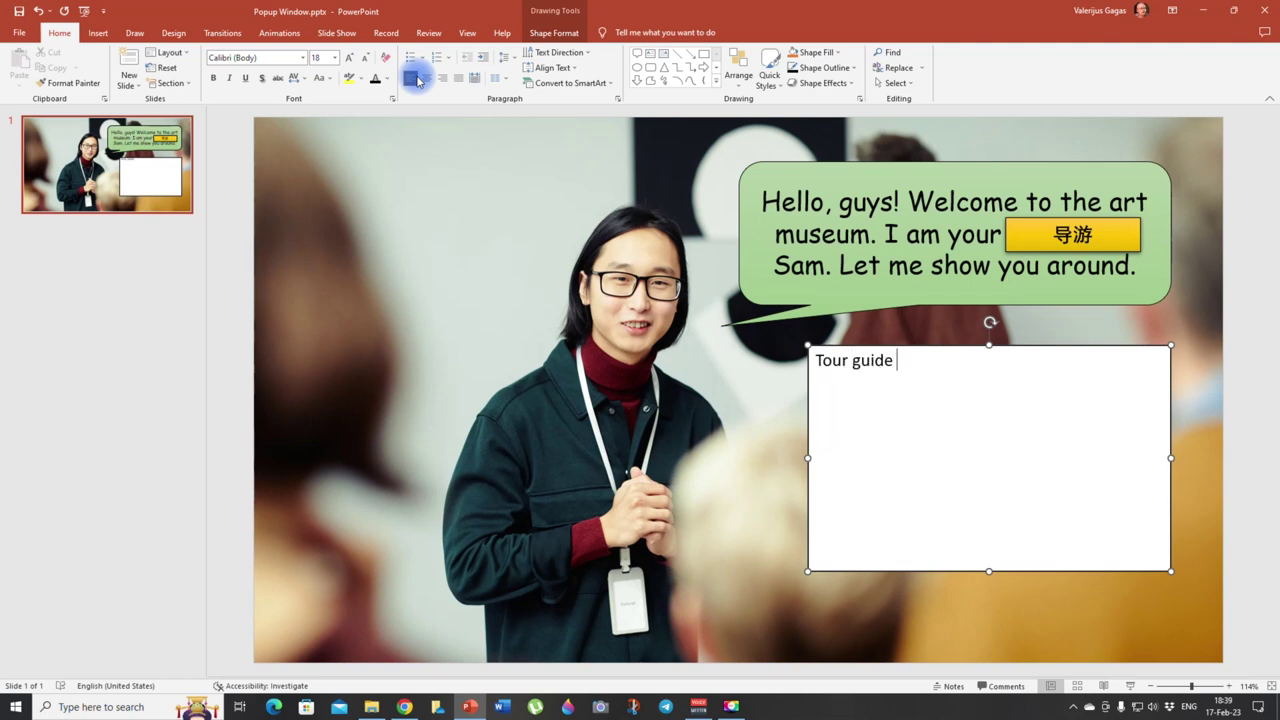
# Type 'Tour guide (n.) = 导游', its meaning and a Shanghai example sentence, fixing a typo.
pyautogui.write('()')
pyautogui.hotkey('alt', 'shift')
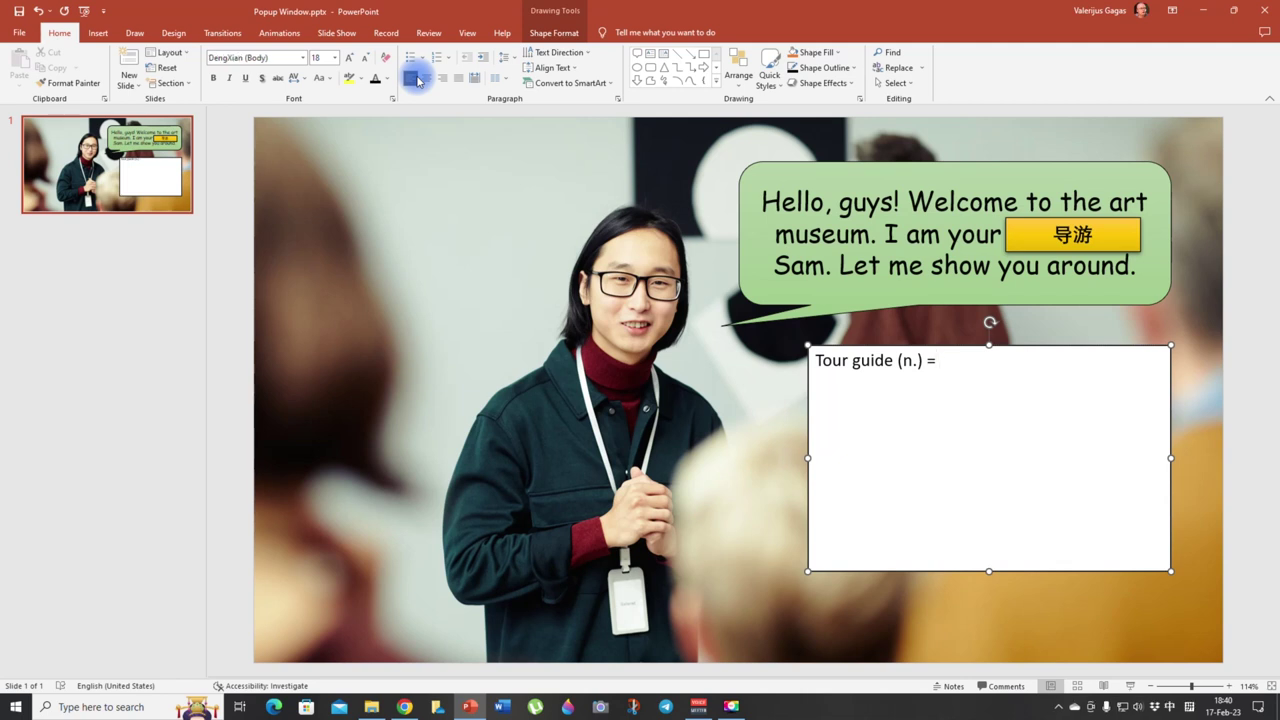
pyautogui.write('daoyou')
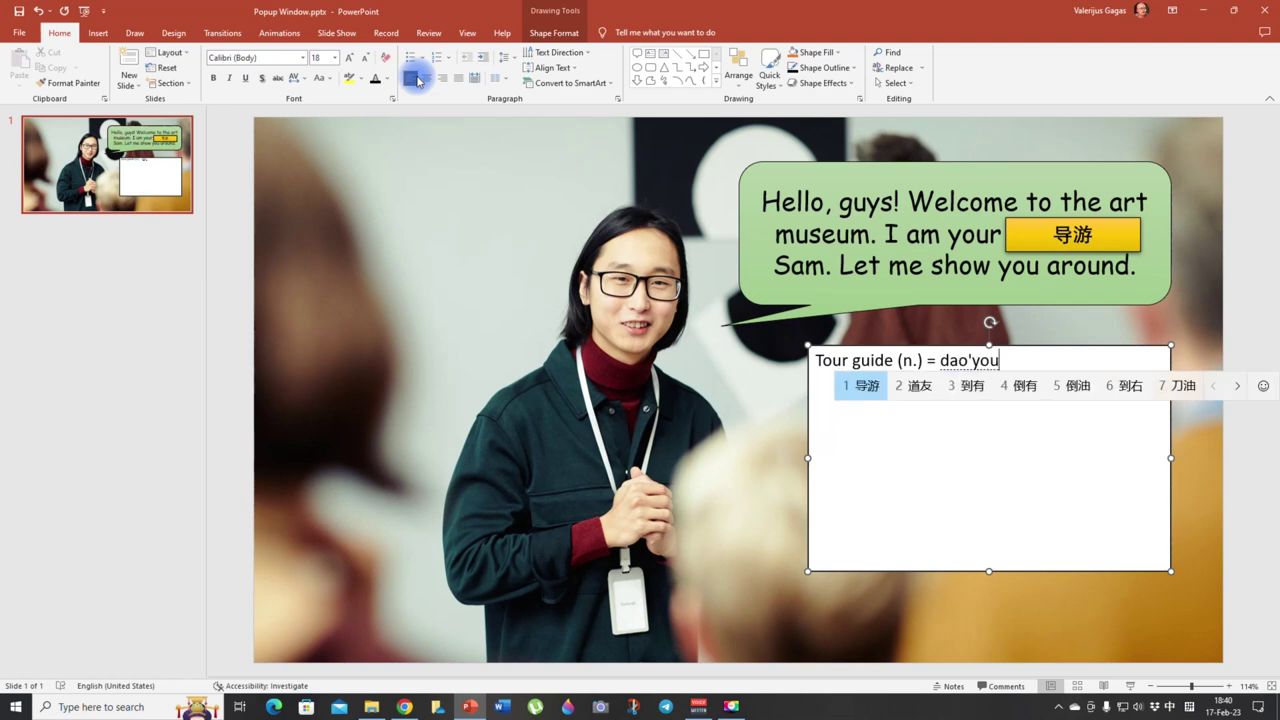
pyautogui.press('space')
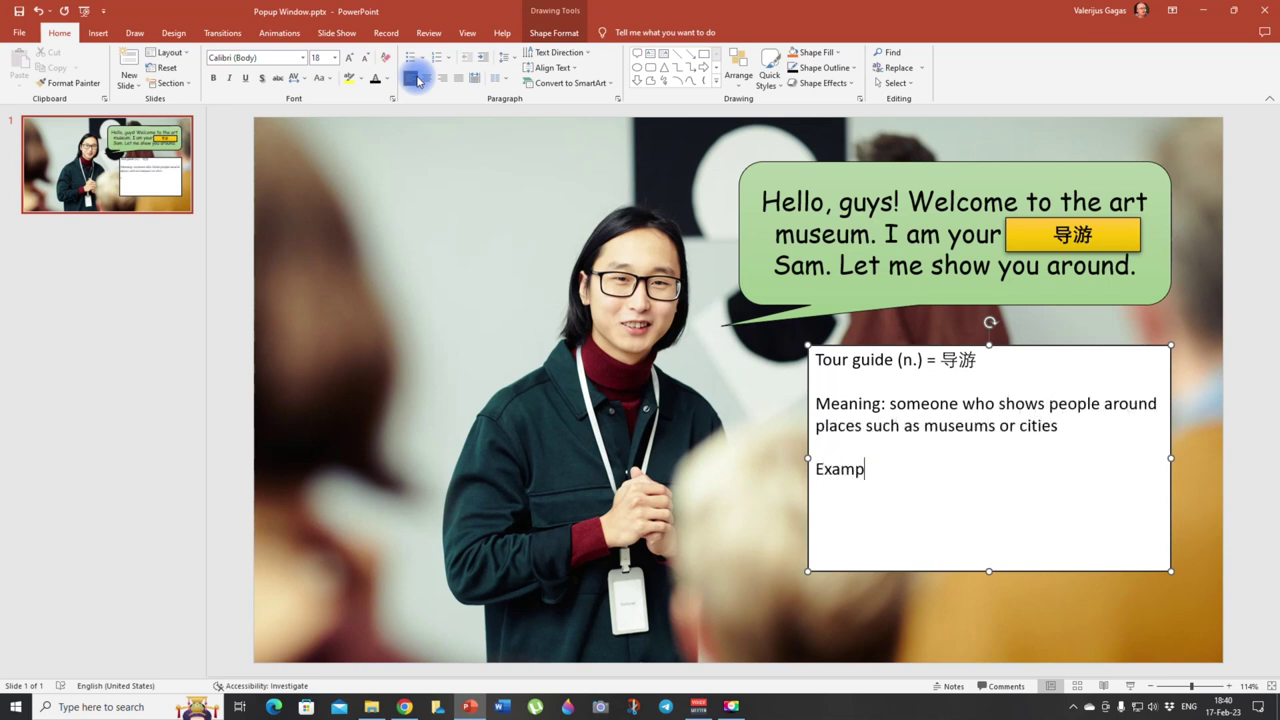
pyautogui.write('n Shanghai')
pyautogui.rightClick(932, 469)
pyautogui.click(965, 492)
pyautogui.write('was a friendl')
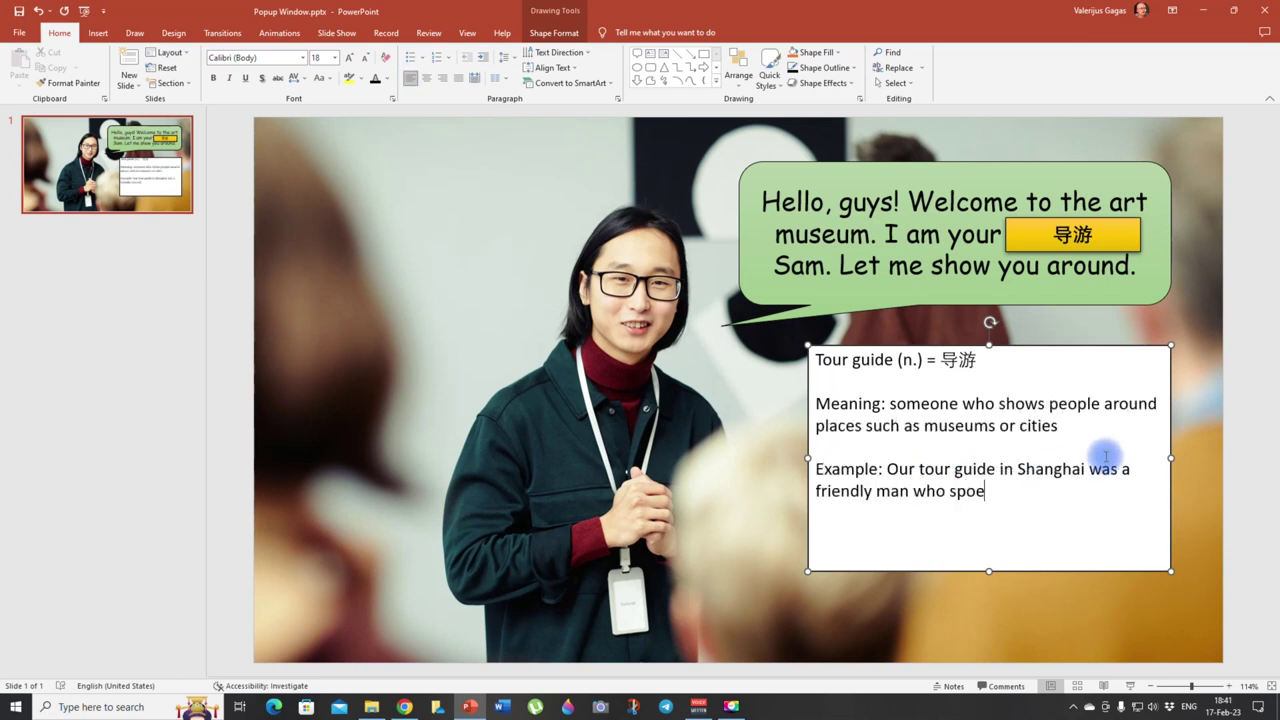
pyautogui.write('y man who spoke very good English.')
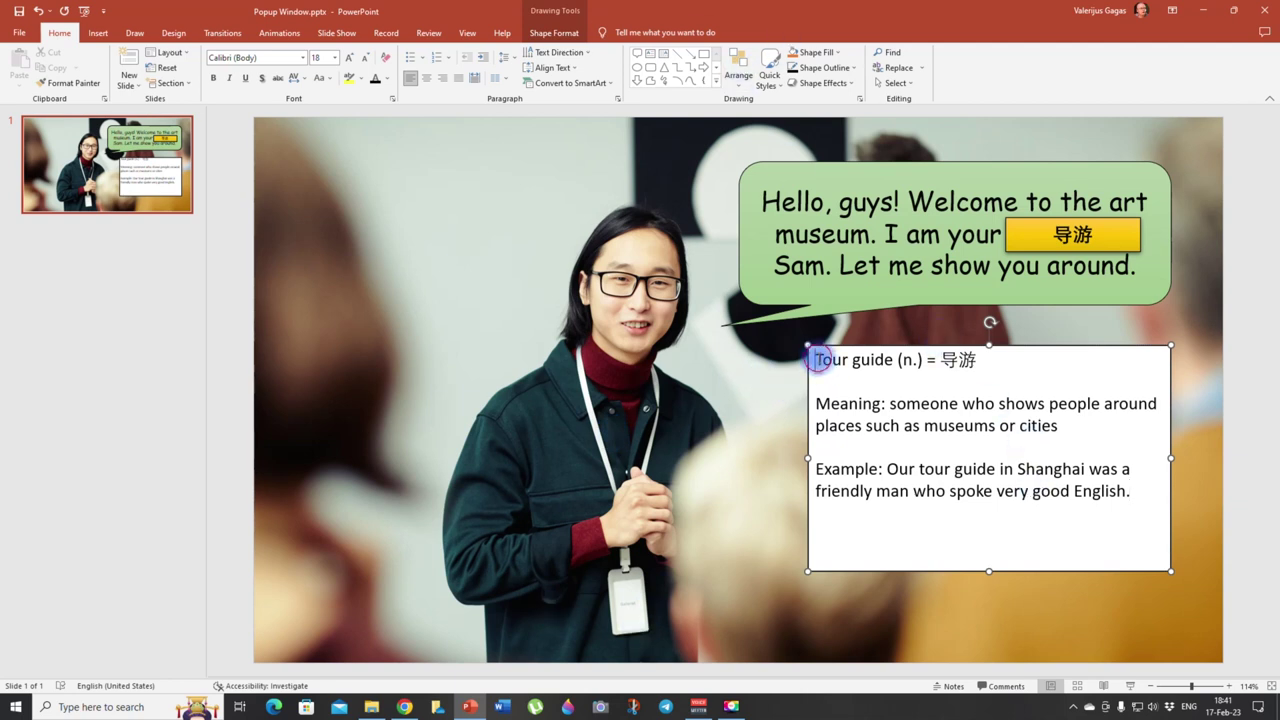
pyautogui.hotkey('ctrl', 'a')
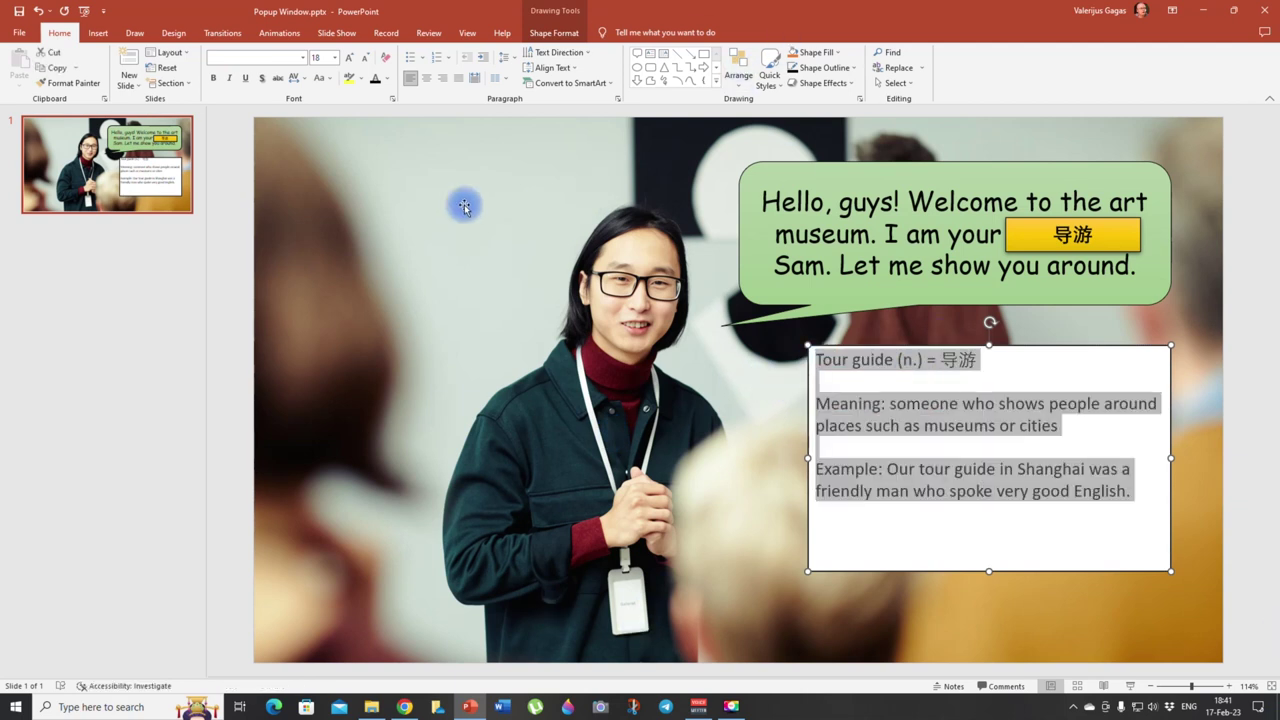
# Apply Comic Sans MS to the box text, tidy the blank lines, and lowercase 'tour'.
pyautogui.click(238, 57)
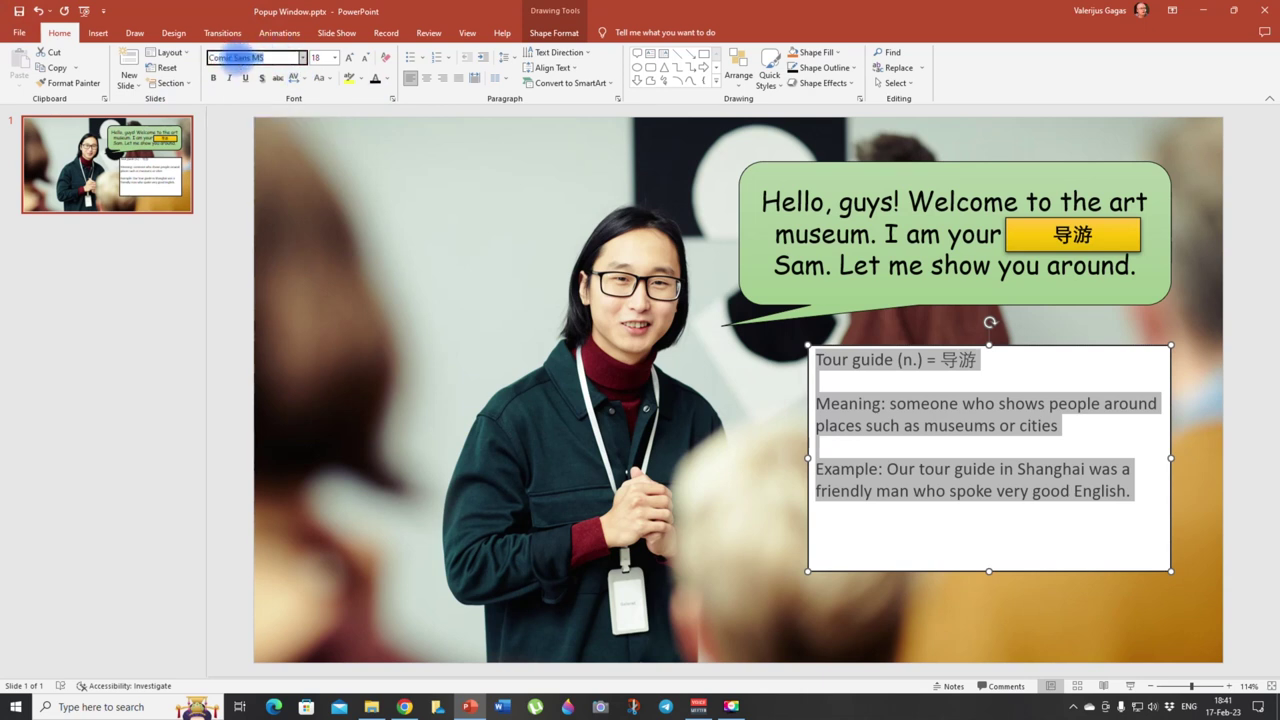
pyautogui.press('Return')
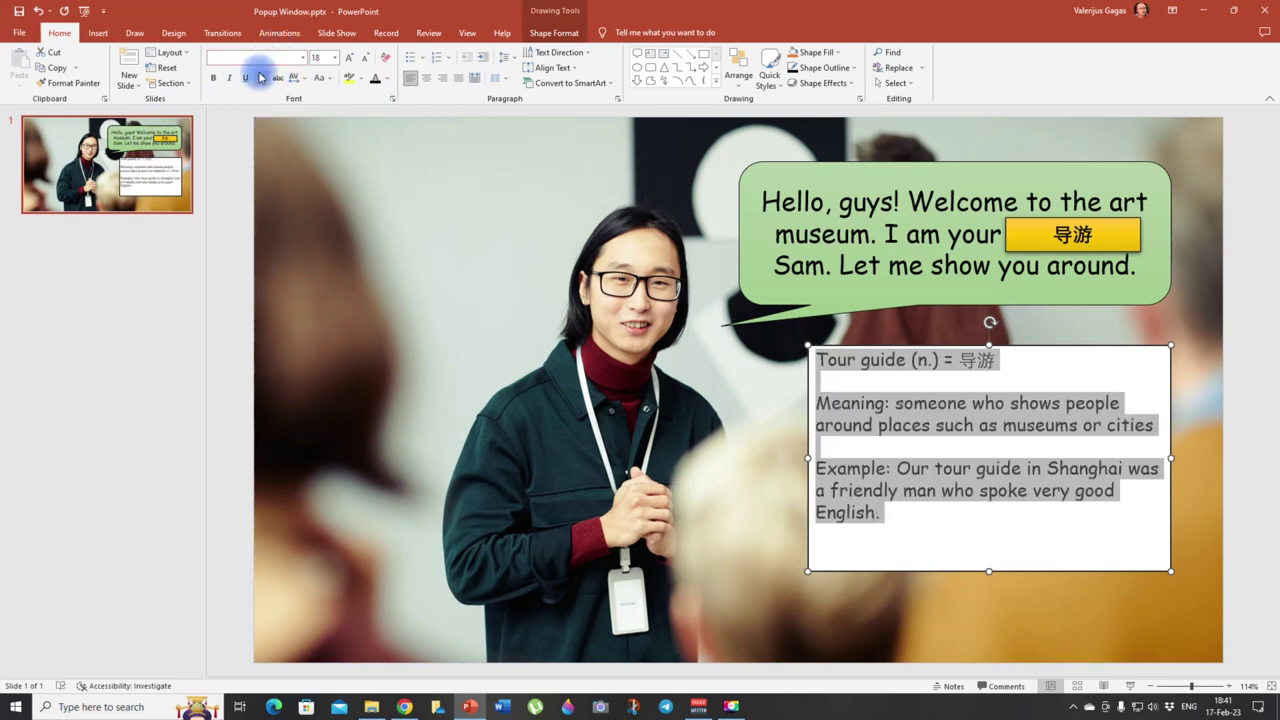
pyautogui.click(843, 372)
pyautogui.moveTo(828, 361); pyautogui.dragTo(815, 364)
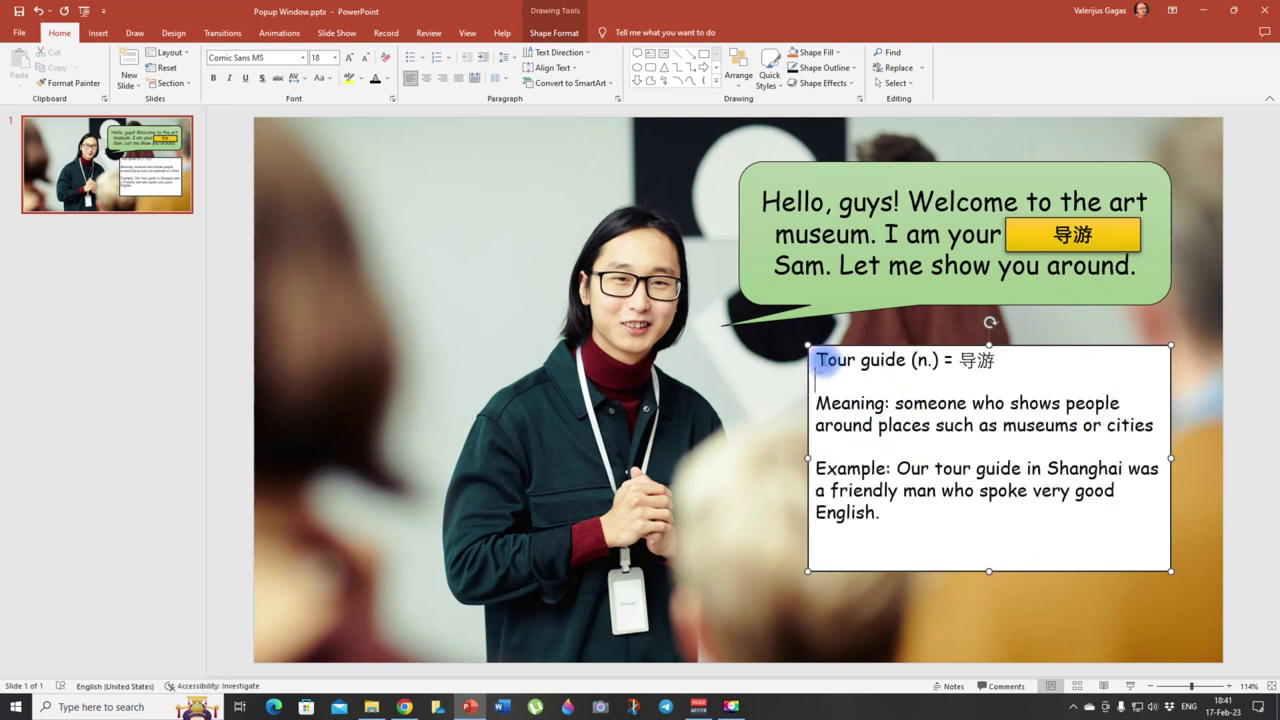
pyautogui.press('BackSpace')
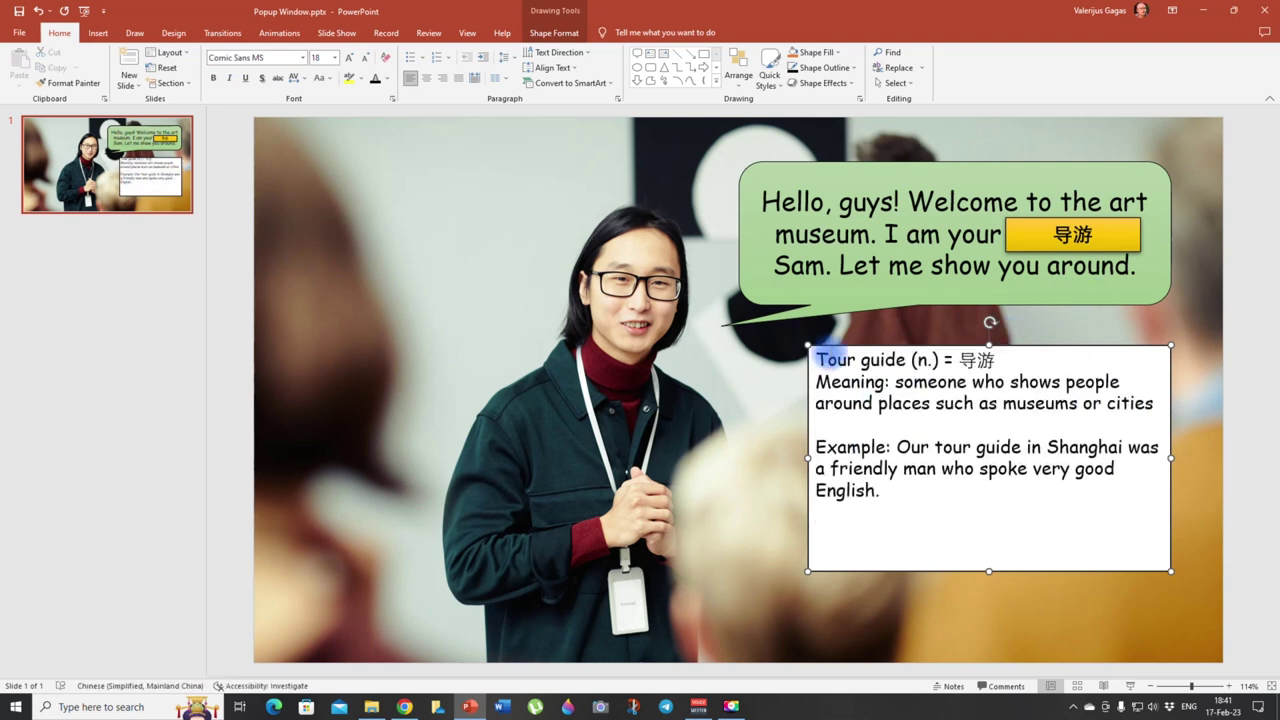
pyautogui.press('Return')
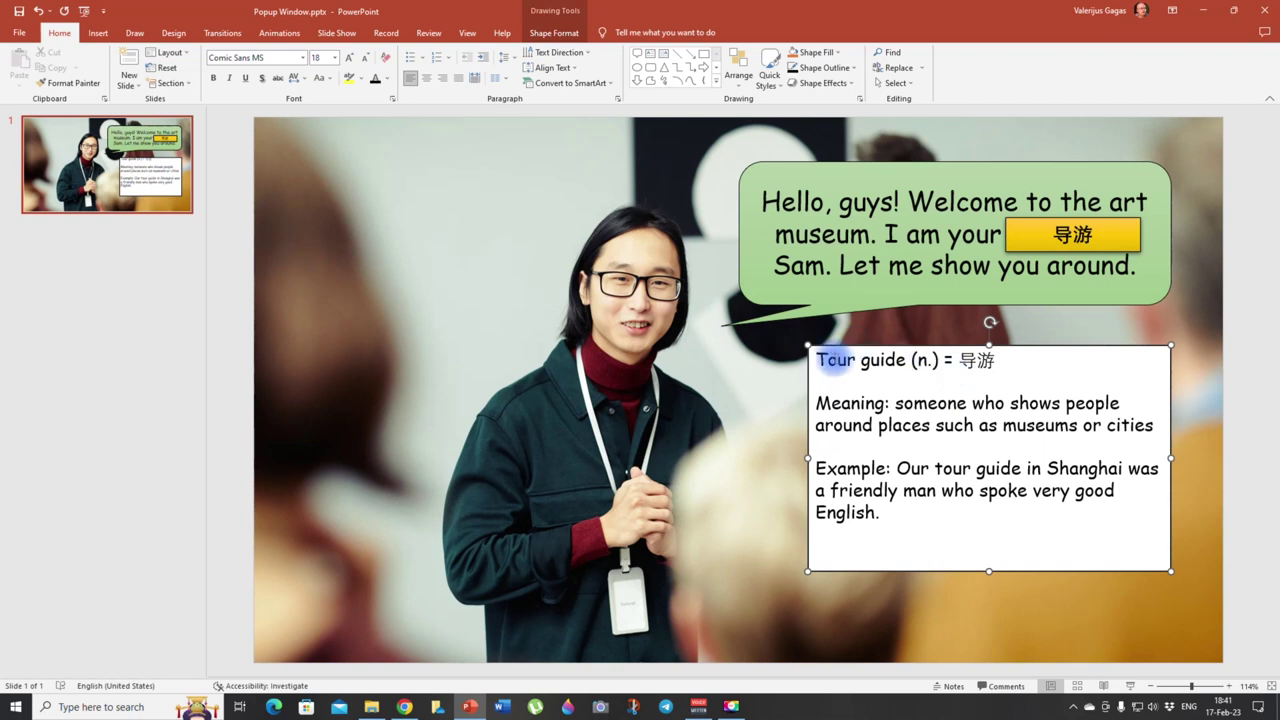
pyautogui.press('BackSpace')
pyautogui.write('t')
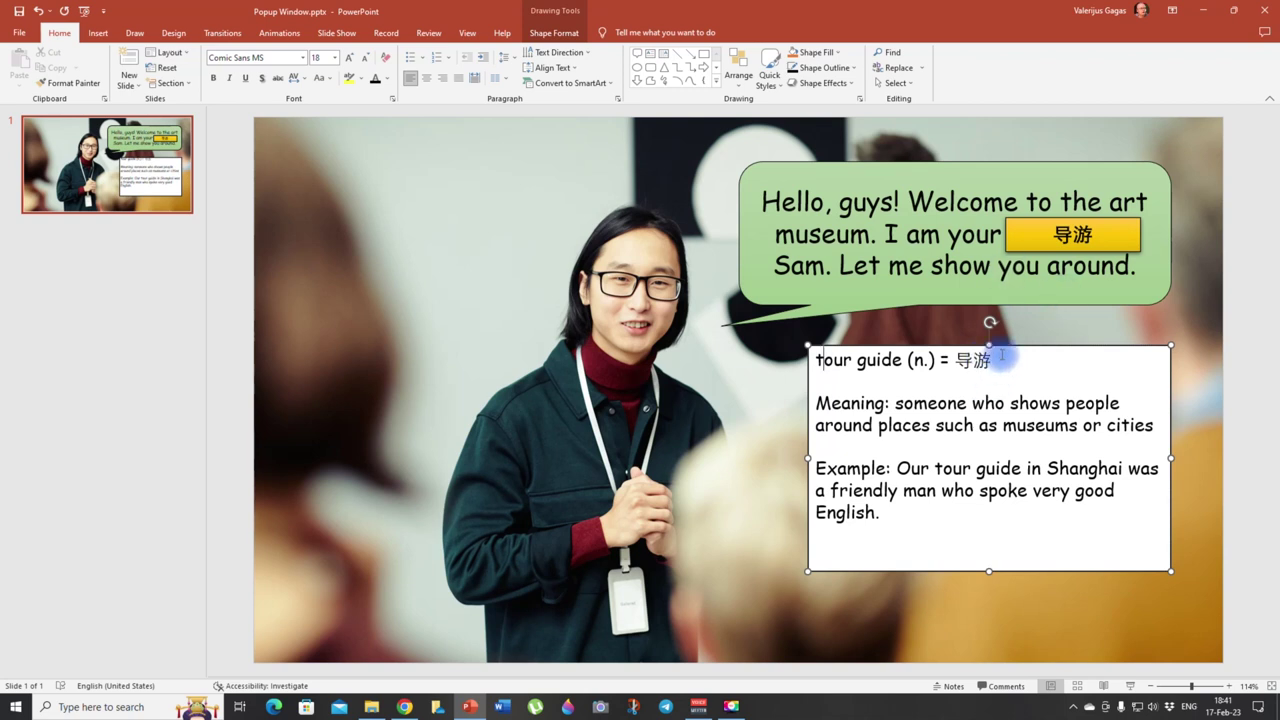
# Colour the tour guide heading red and the word 'Meaning:' green.
pyautogui.moveTo(995, 360); pyautogui.dragTo(836, 360)
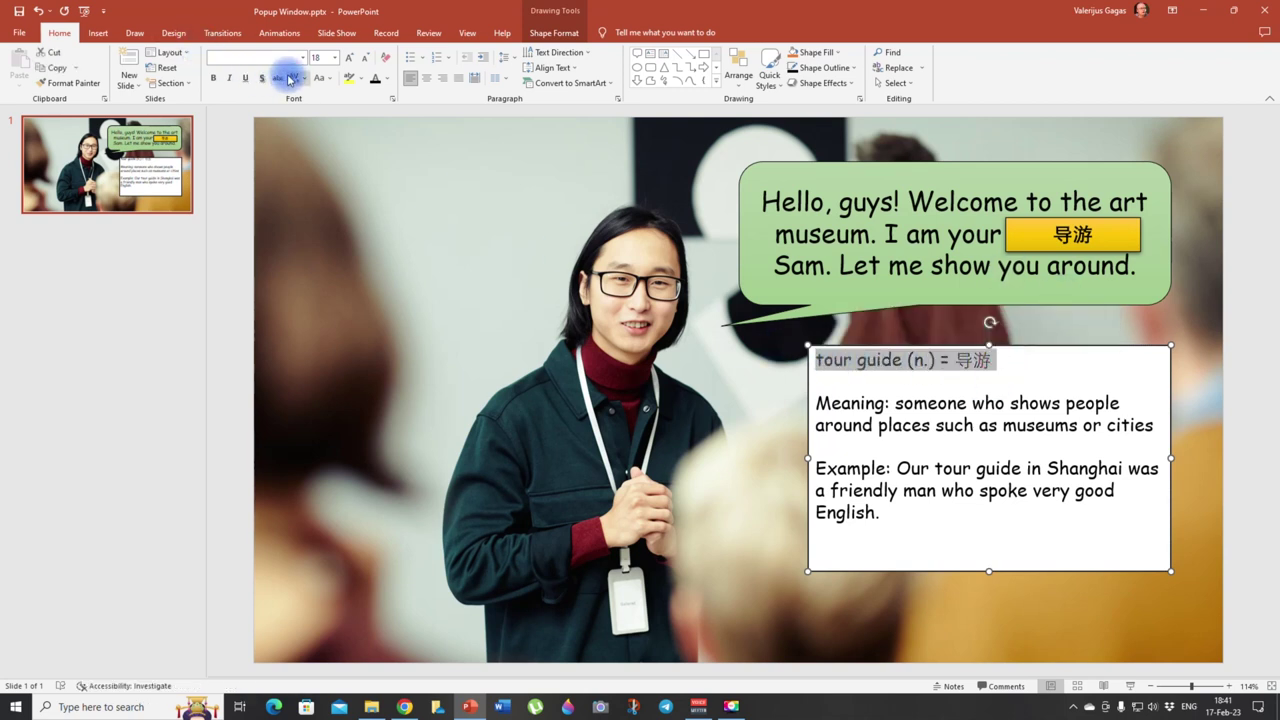
pyautogui.click(387, 80)
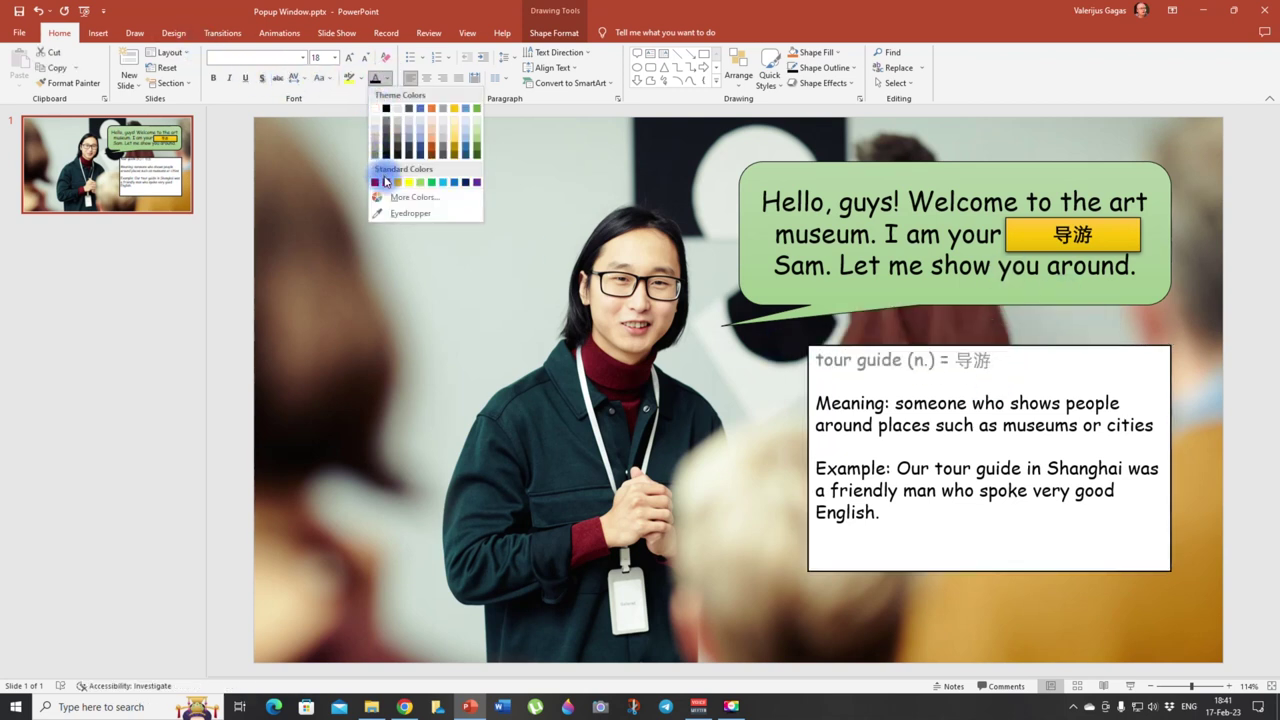
pyautogui.click(380, 177)
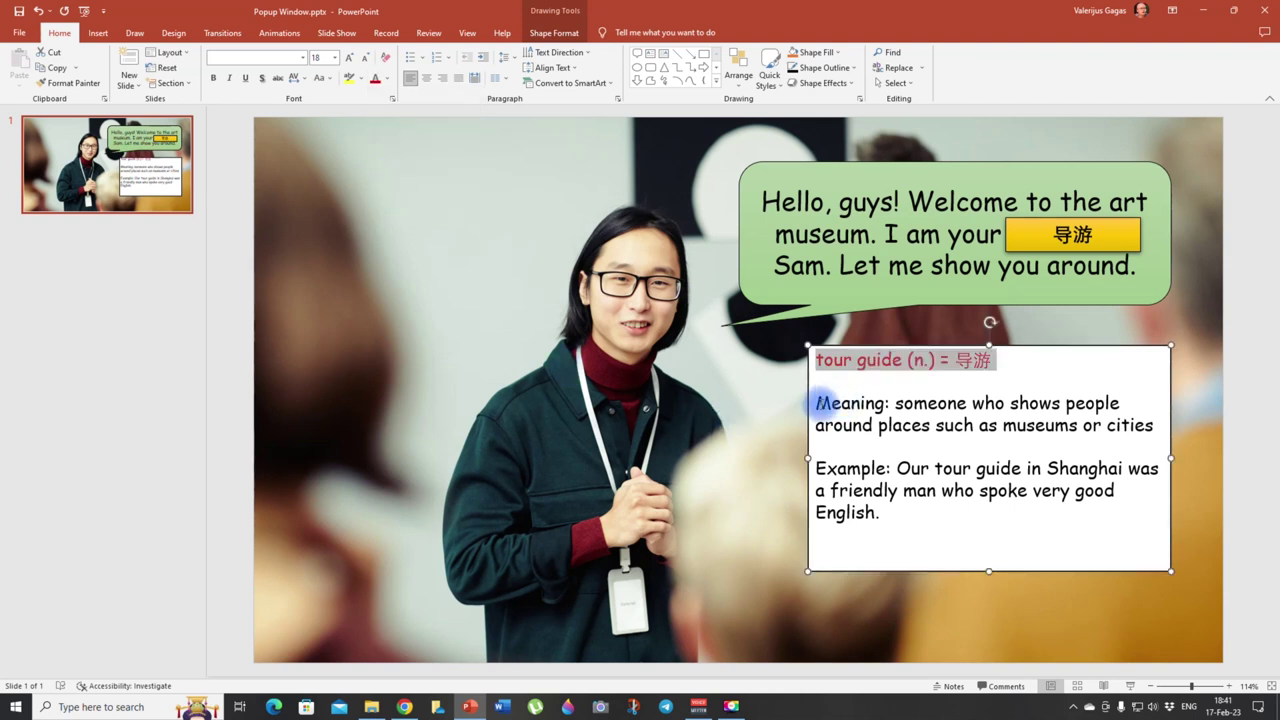
pyautogui.moveTo(816, 403); pyautogui.dragTo(892, 403)
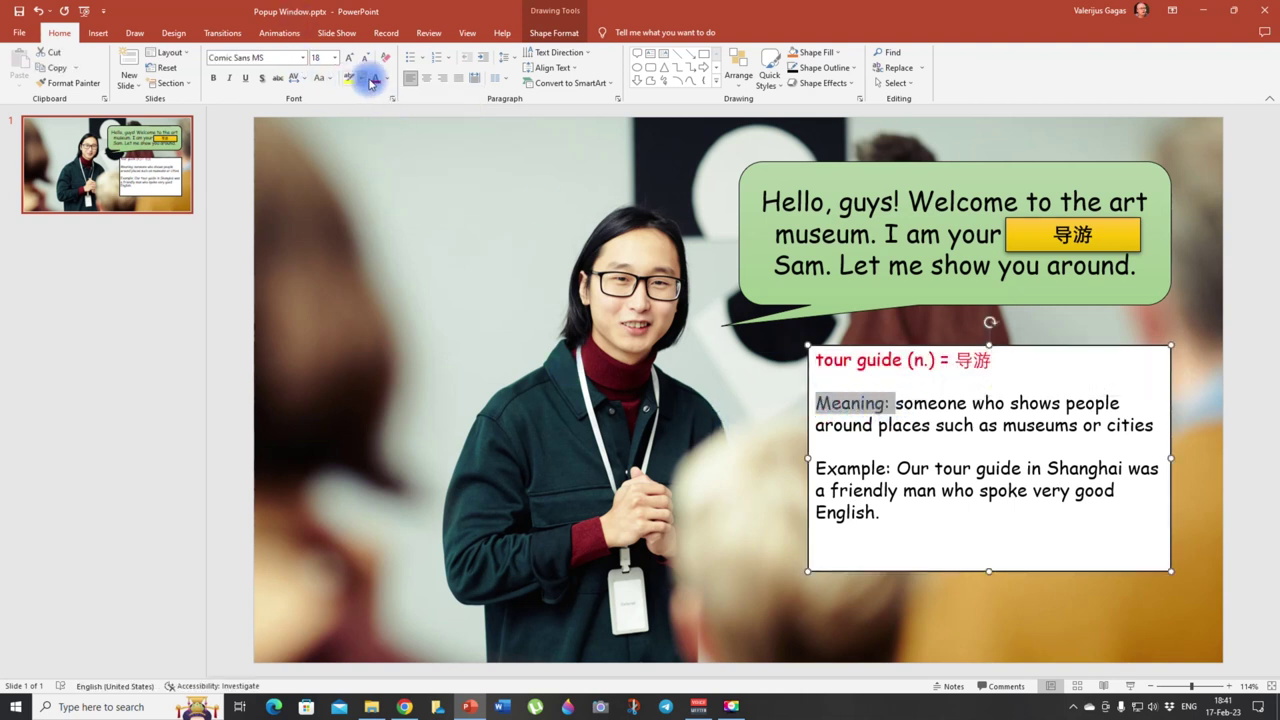
pyautogui.click(387, 80)
pyautogui.click(431, 182)
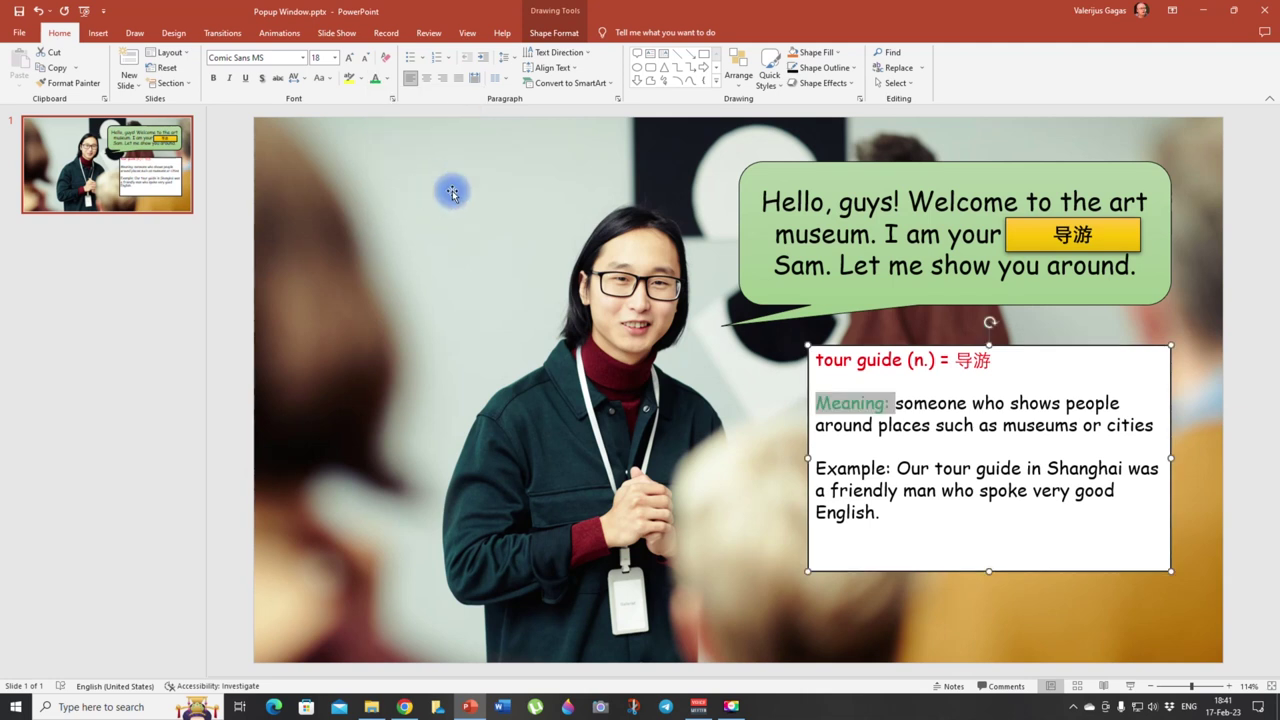
# Make the Example paragraph blue italic and italicise 'Meaning:'.
pyautogui.moveTo(816, 468); pyautogui.dragTo(882, 513)
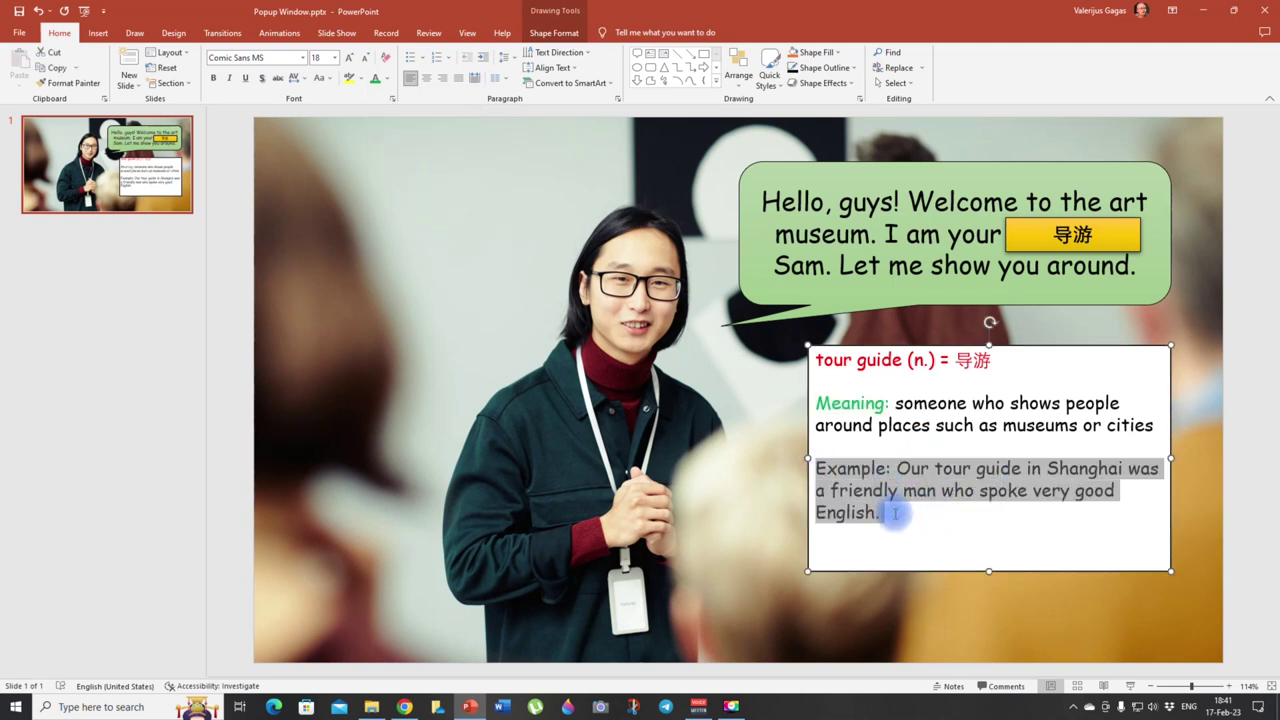
pyautogui.click(387, 80)
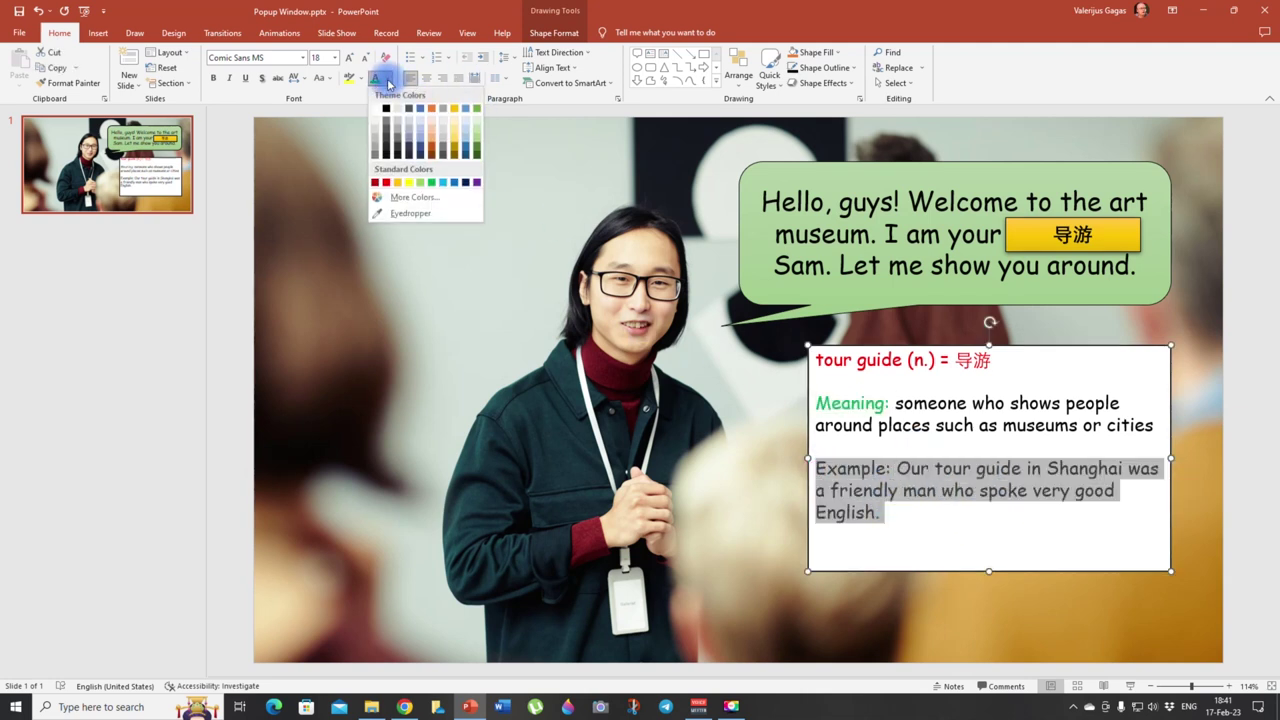
pyautogui.click(455, 183)
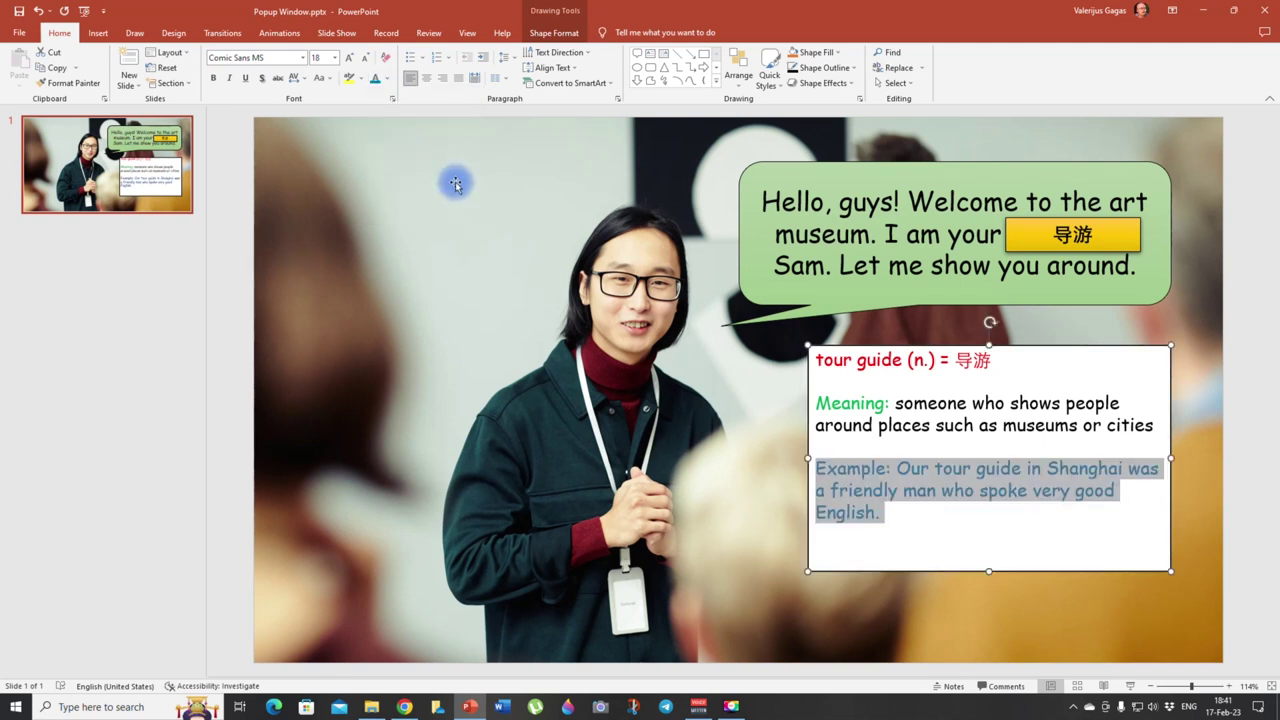
pyautogui.click(229, 80)
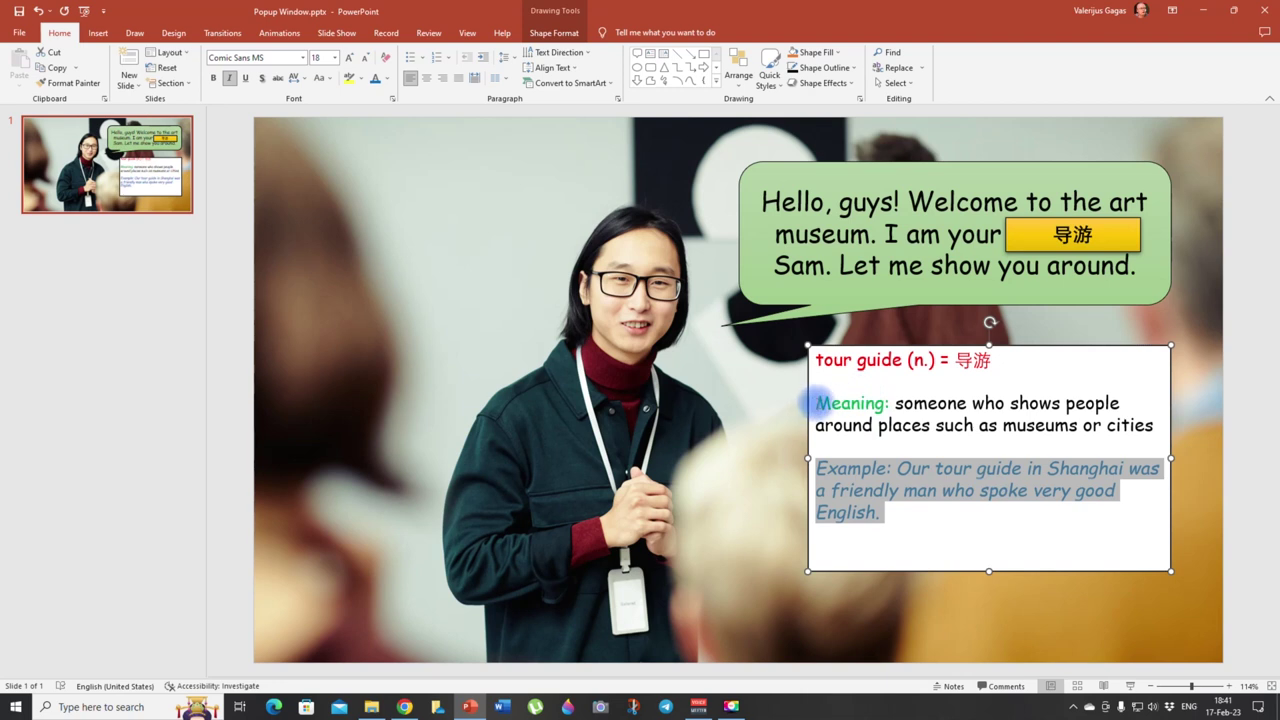
pyautogui.moveTo(814, 403); pyautogui.dragTo(893, 403)
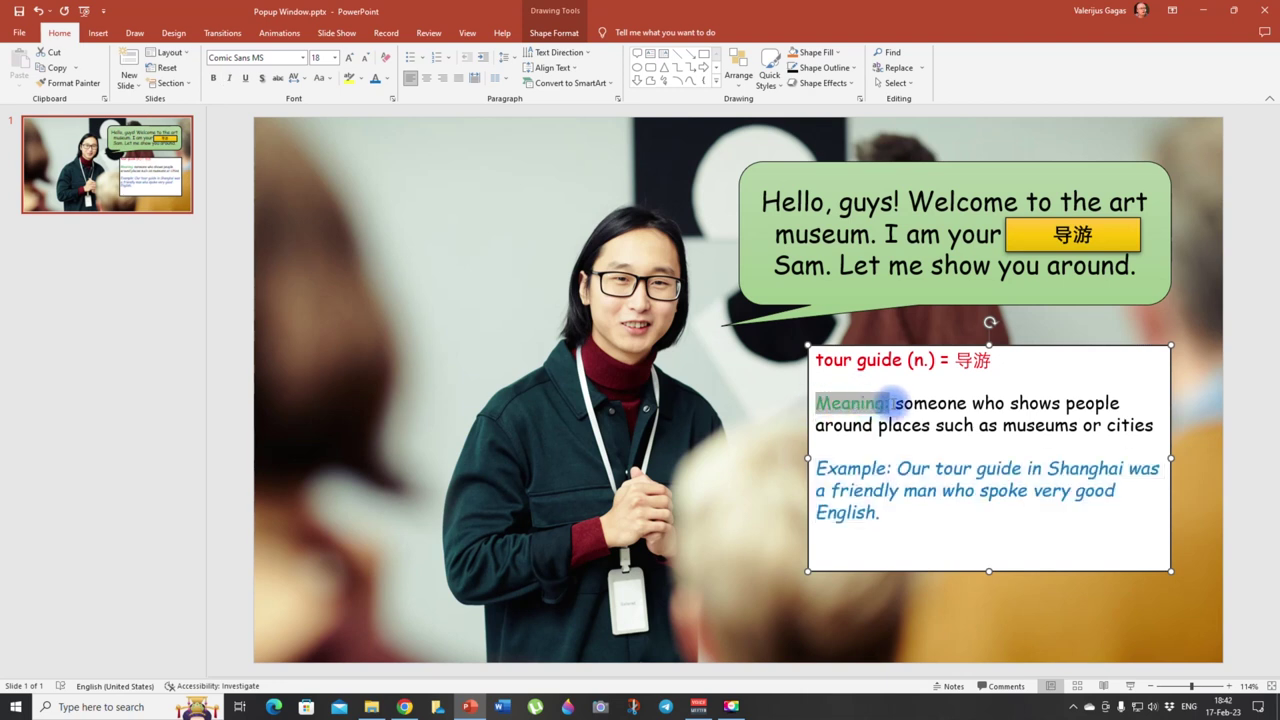
pyautogui.click(229, 80)
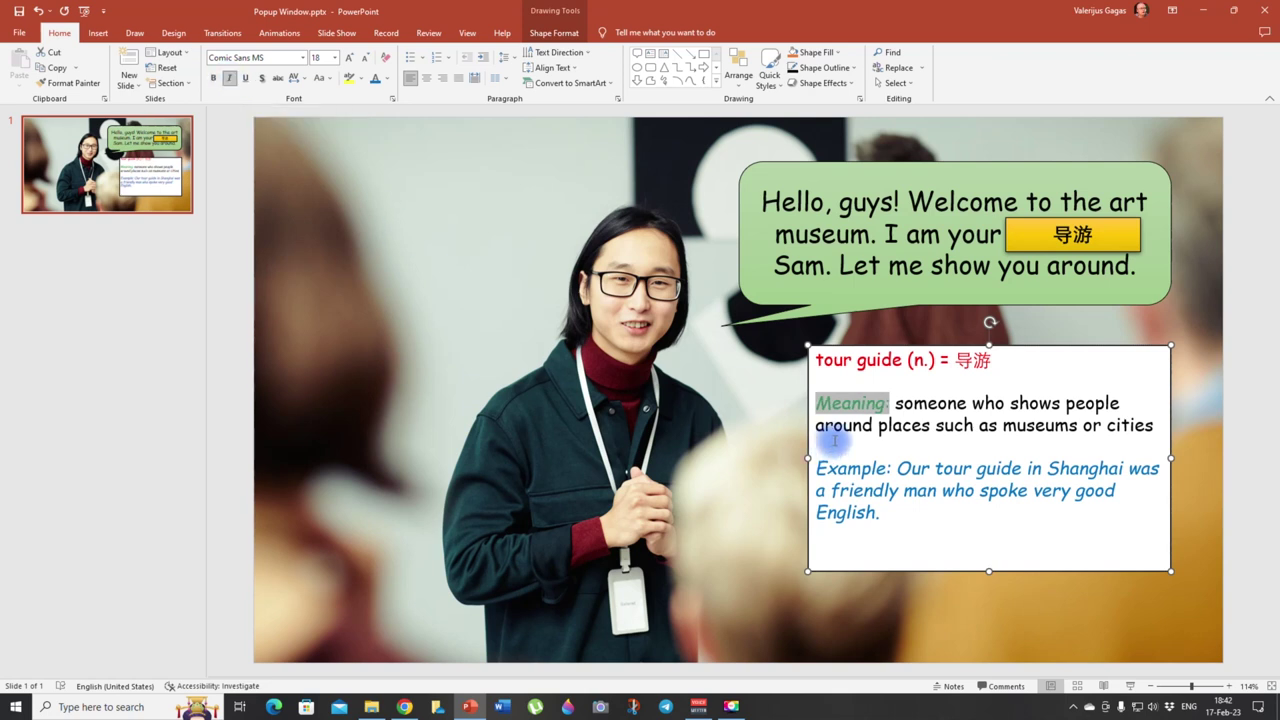
# Insert an empty line above the heading for space at the top.
pyautogui.click(902, 374)
pyautogui.click(816, 360)
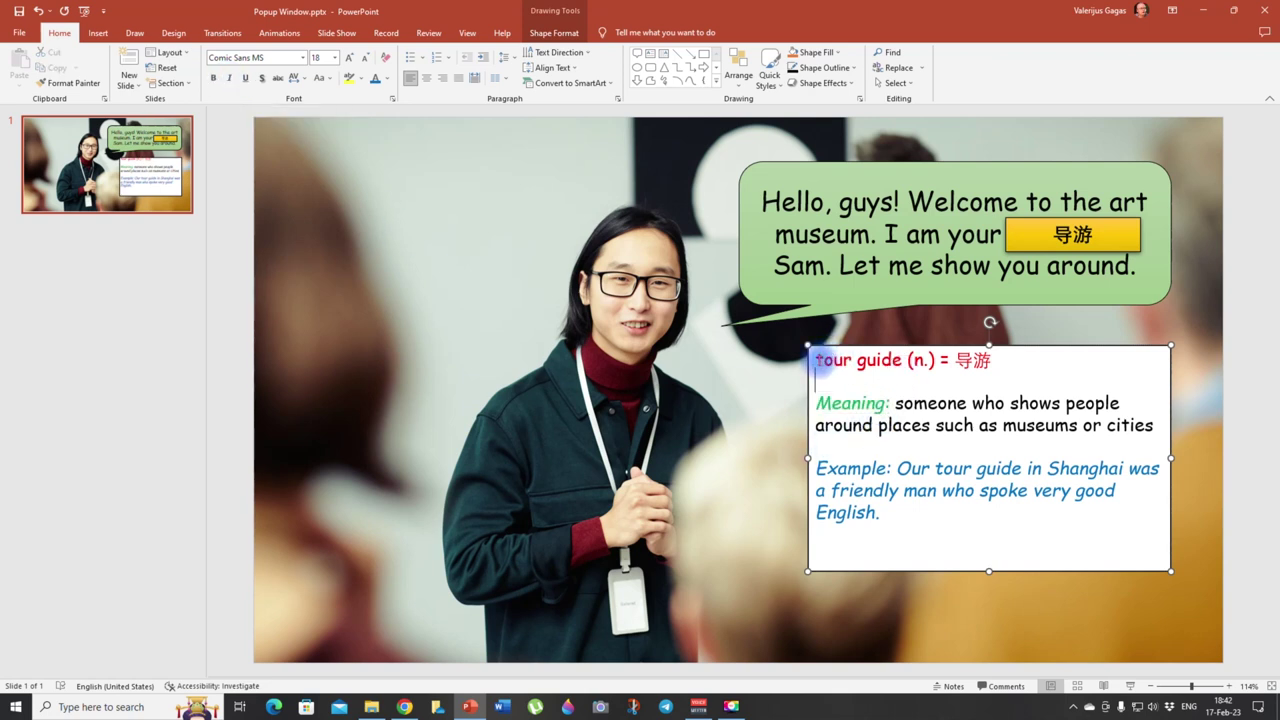
pyautogui.press('Return')
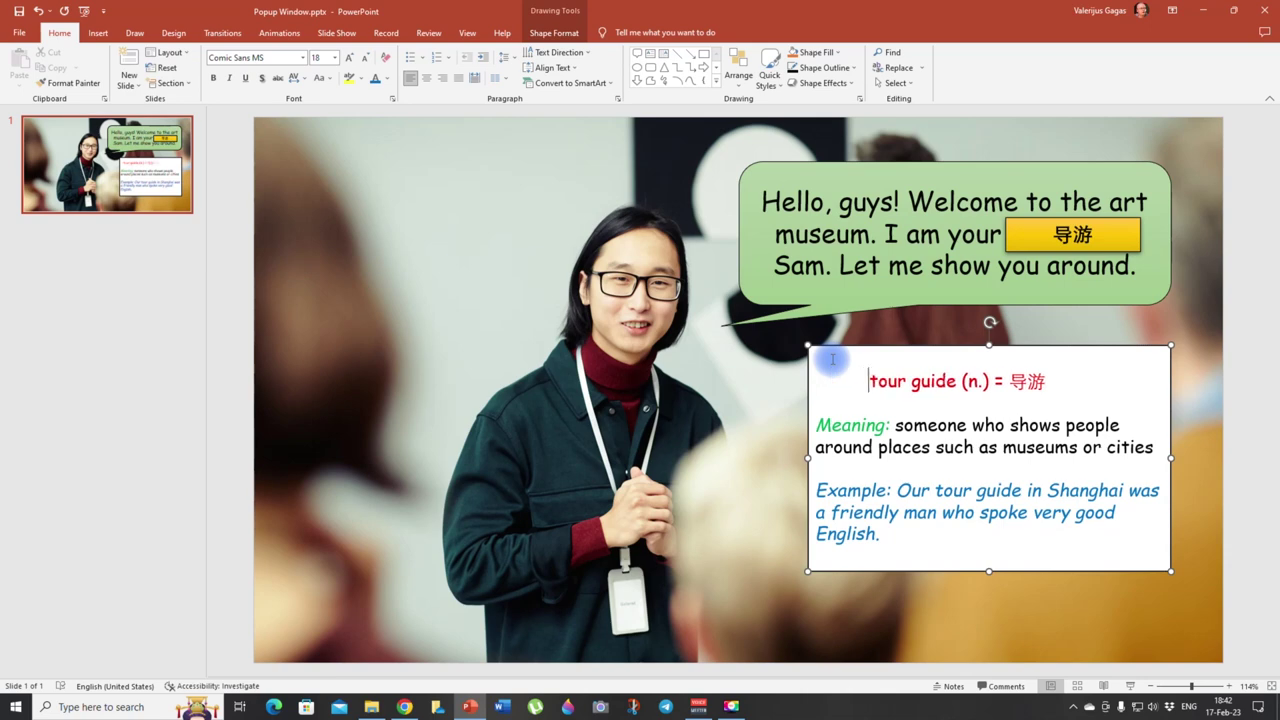
# Insert book-1773756_1280.png from this device and shrink it onto the box's left edge beside the heading.
pyautogui.click(97, 33)
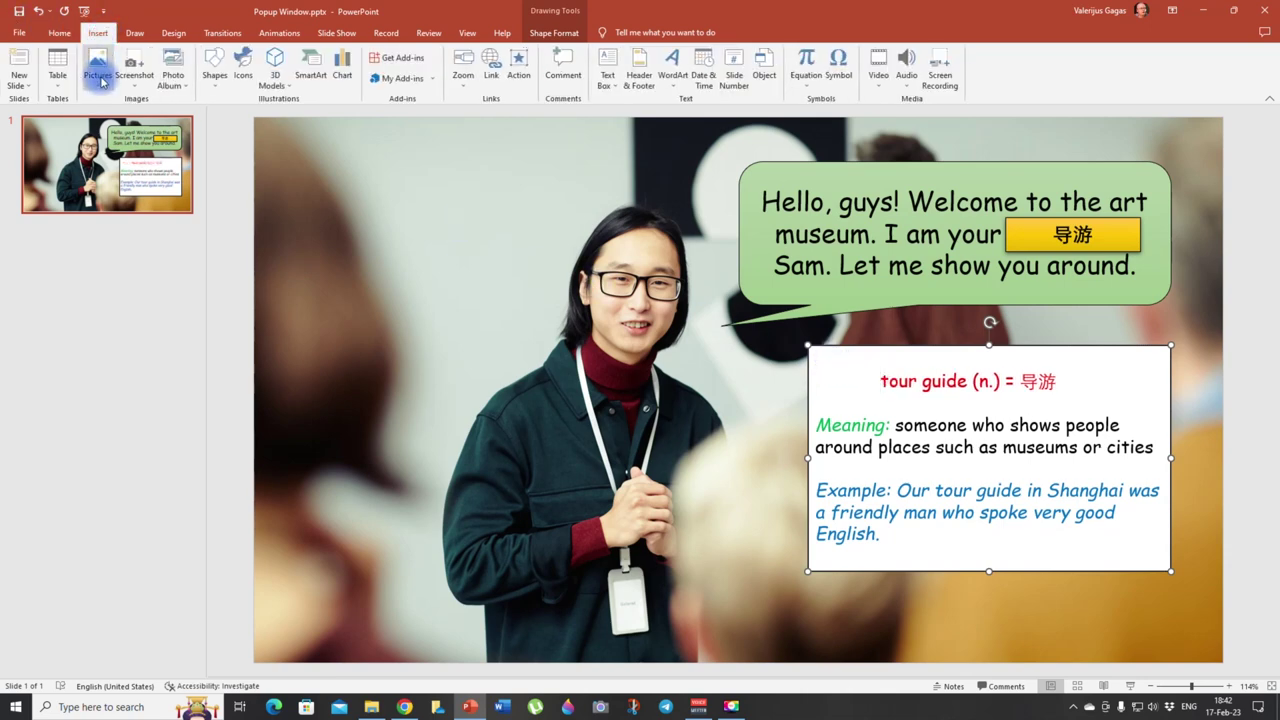
pyautogui.click(98, 76)
pyautogui.click(127, 117)
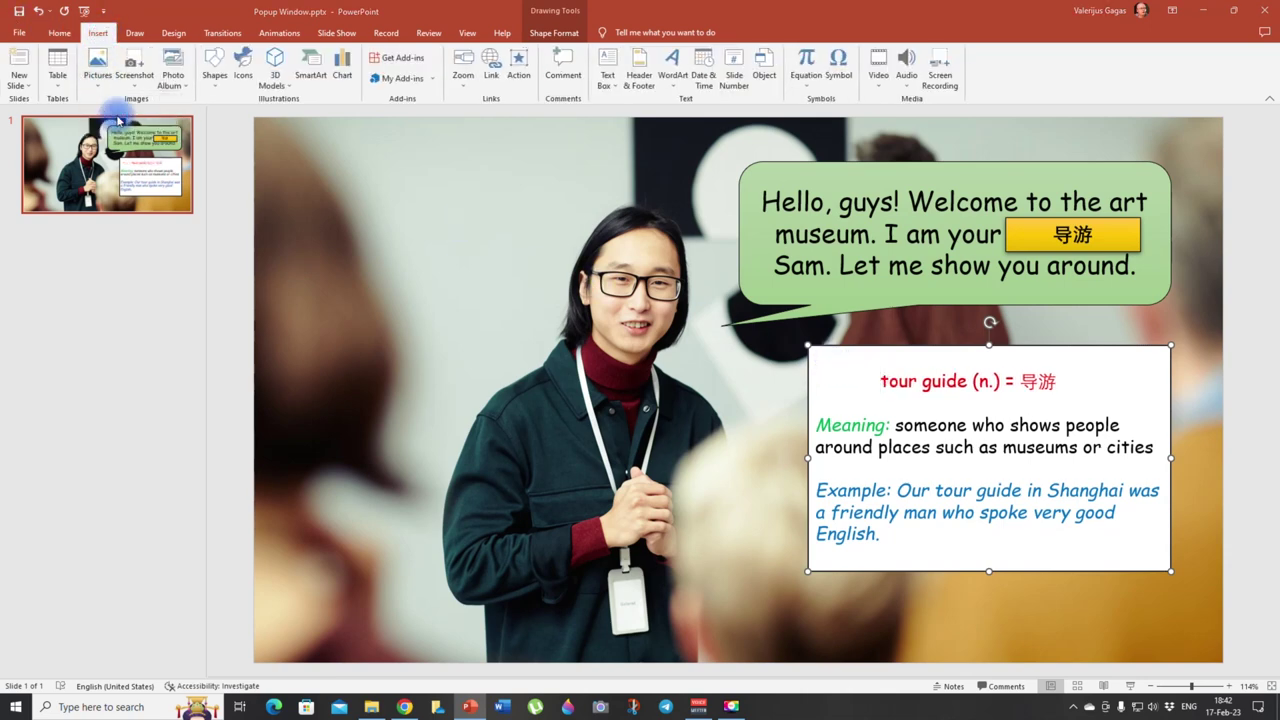
pyautogui.click(346, 117)
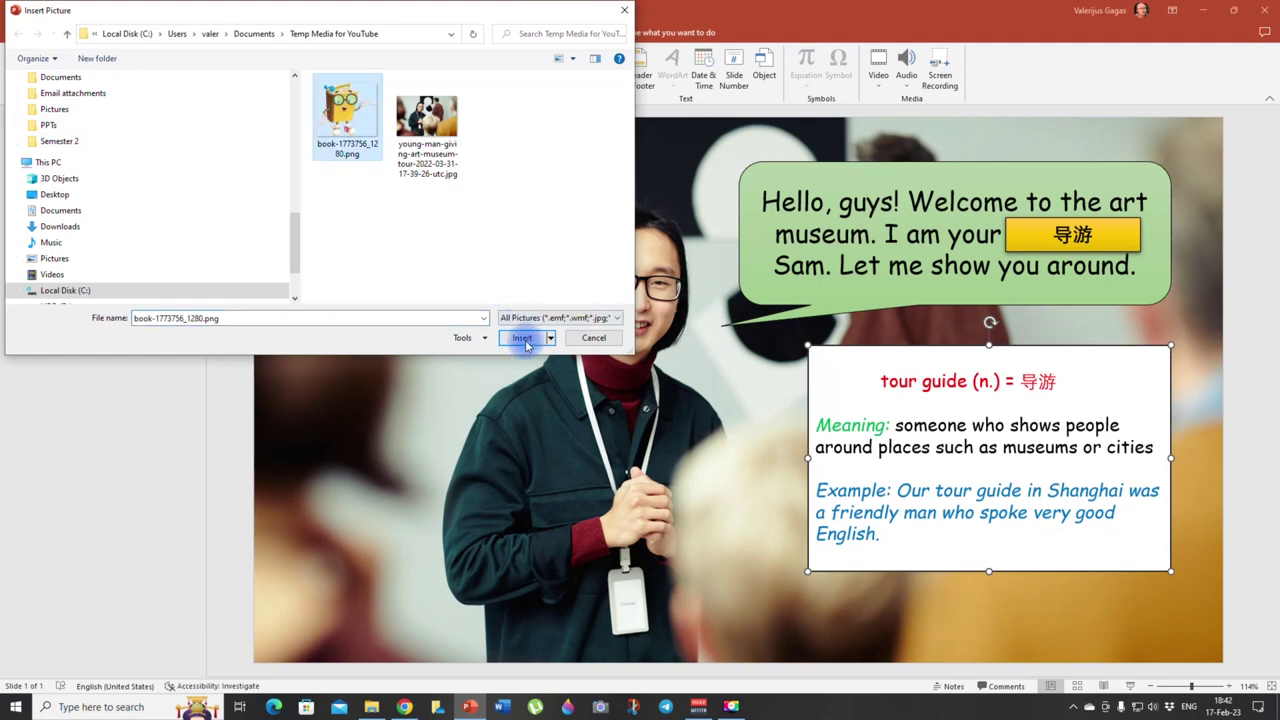
pyautogui.click(522, 338)
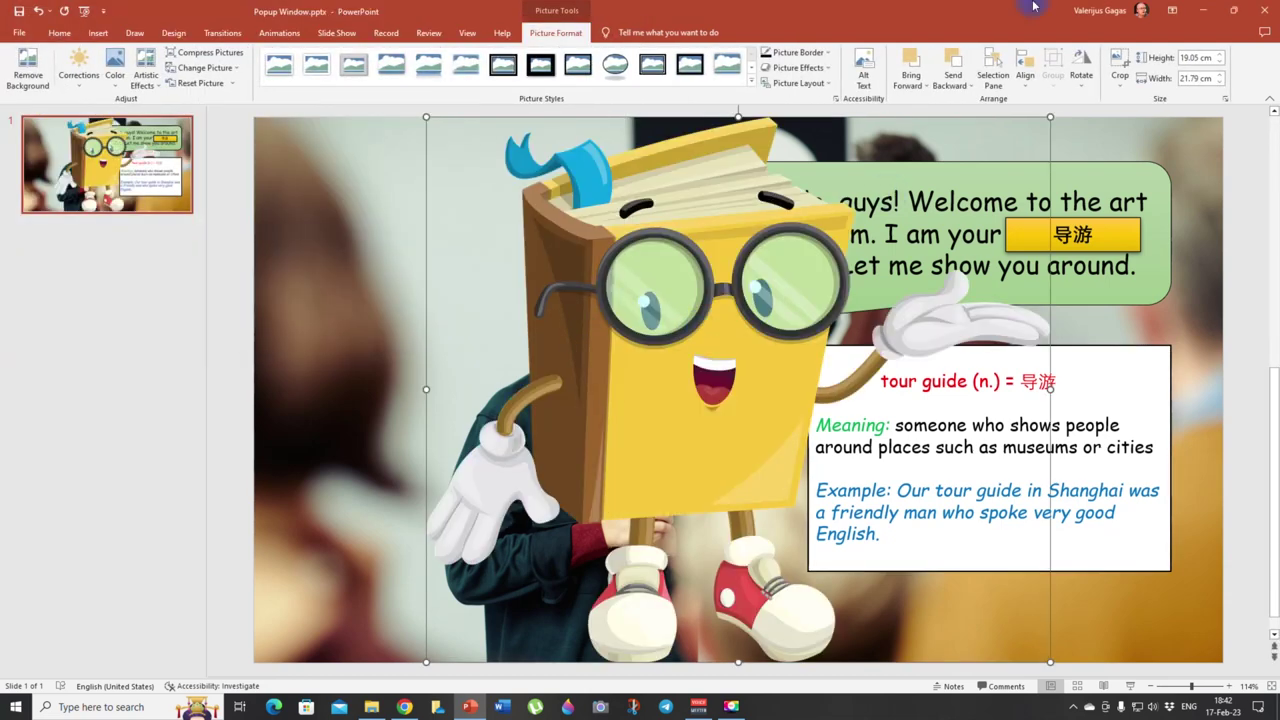
pyautogui.moveTo(1050, 116); pyautogui.dragTo(873, 374)
pyautogui.click(907, 403)
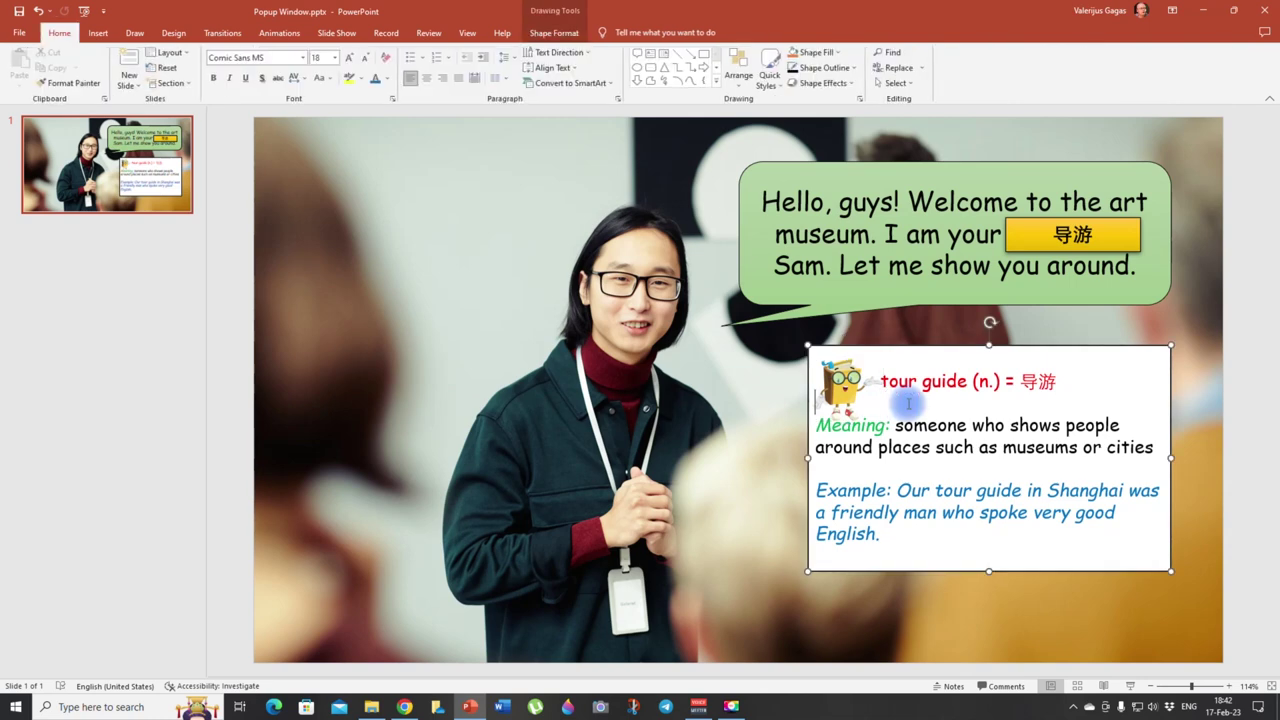
pyautogui.click(848, 383)
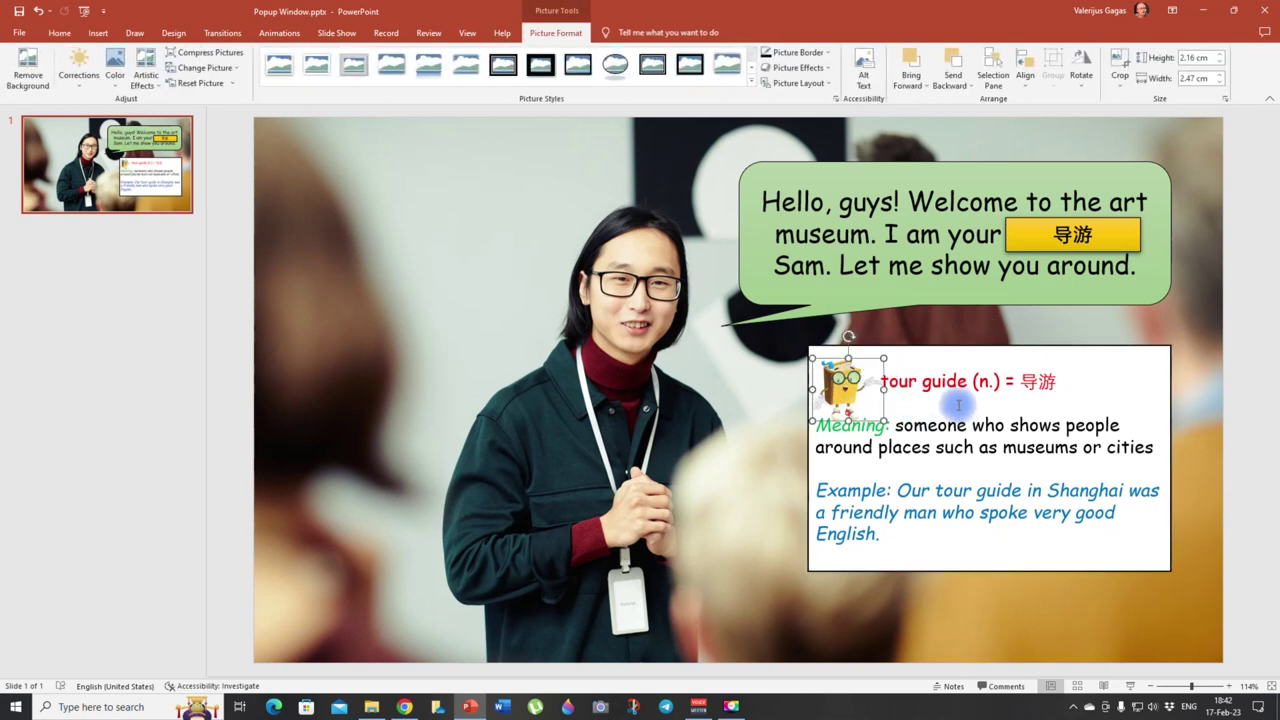
pyautogui.click(945, 403)
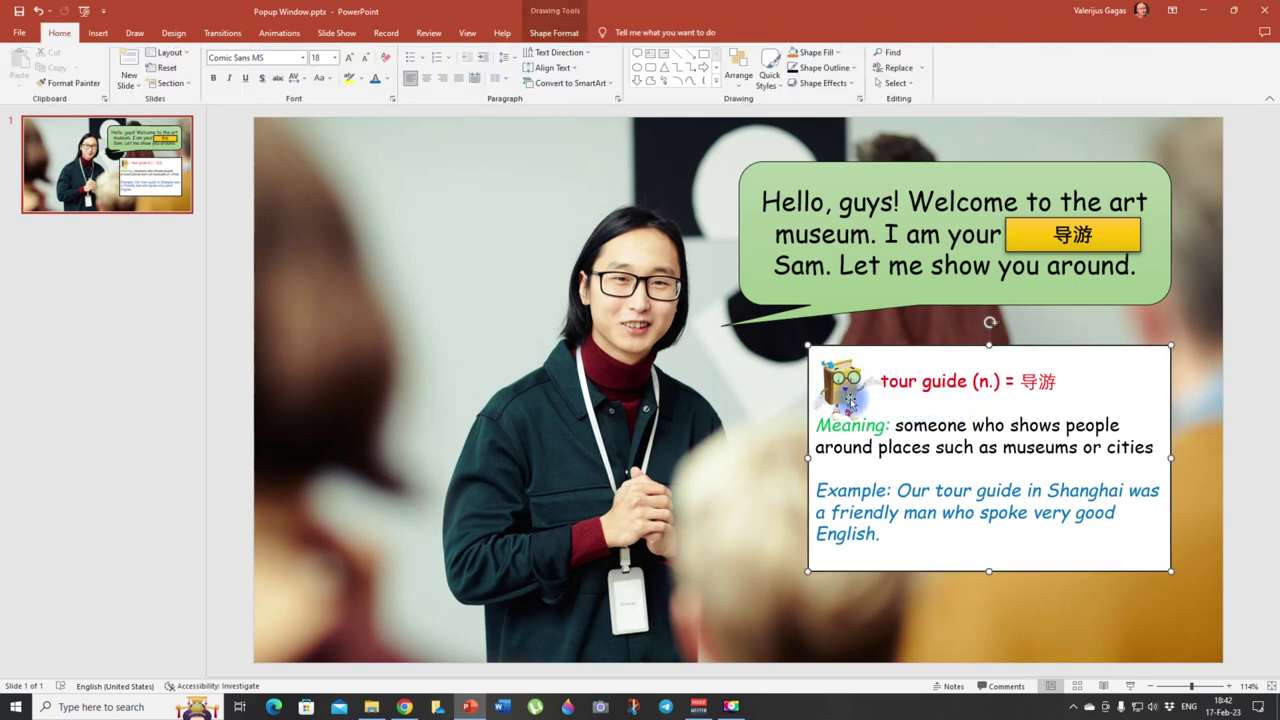
# Enlarge the red tour guide heading to 28 pt and nudge the book picture right to align.
pyautogui.click(349, 58)
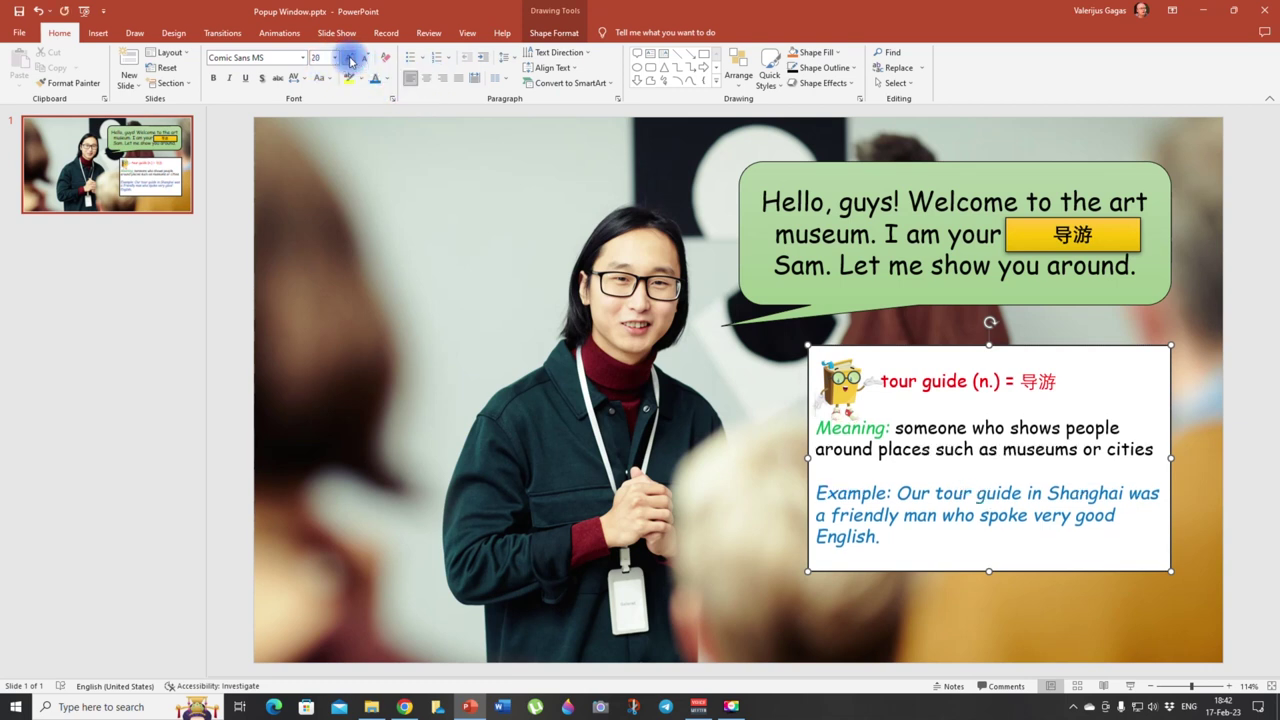
pyautogui.click(349, 58)
pyautogui.click(349, 58)
pyautogui.click(349, 58)
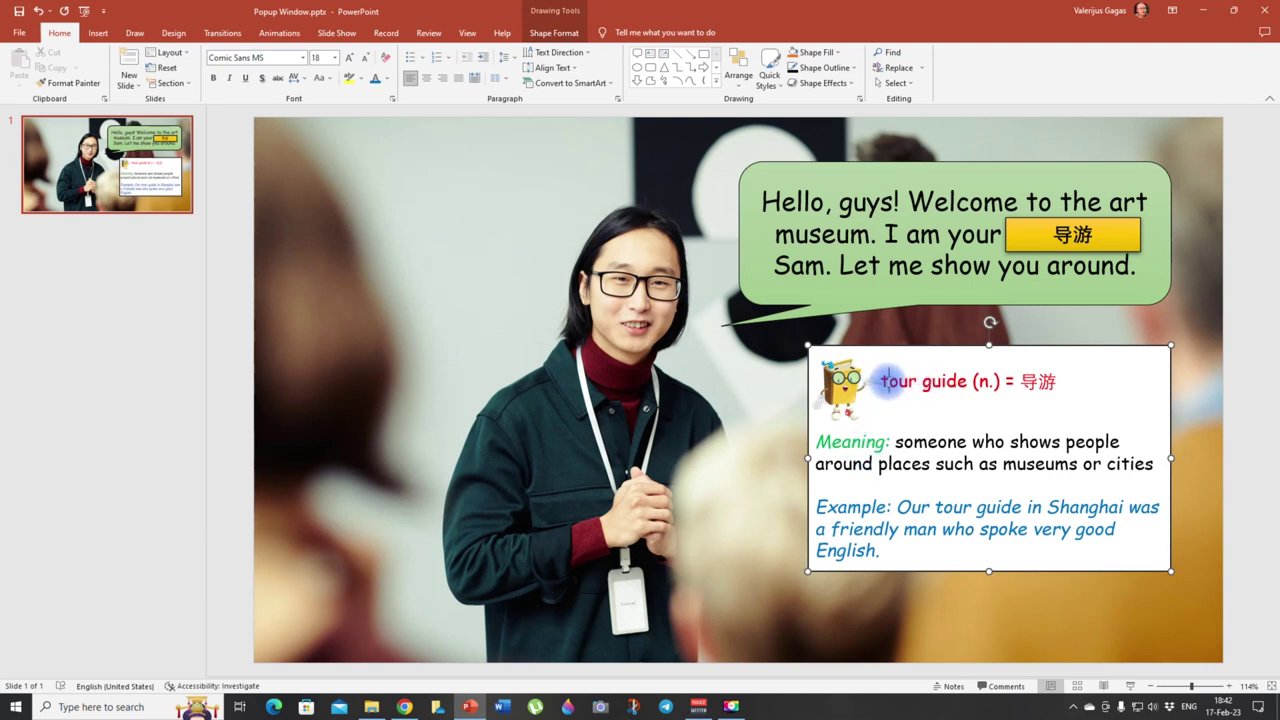
pyautogui.click(884, 381)
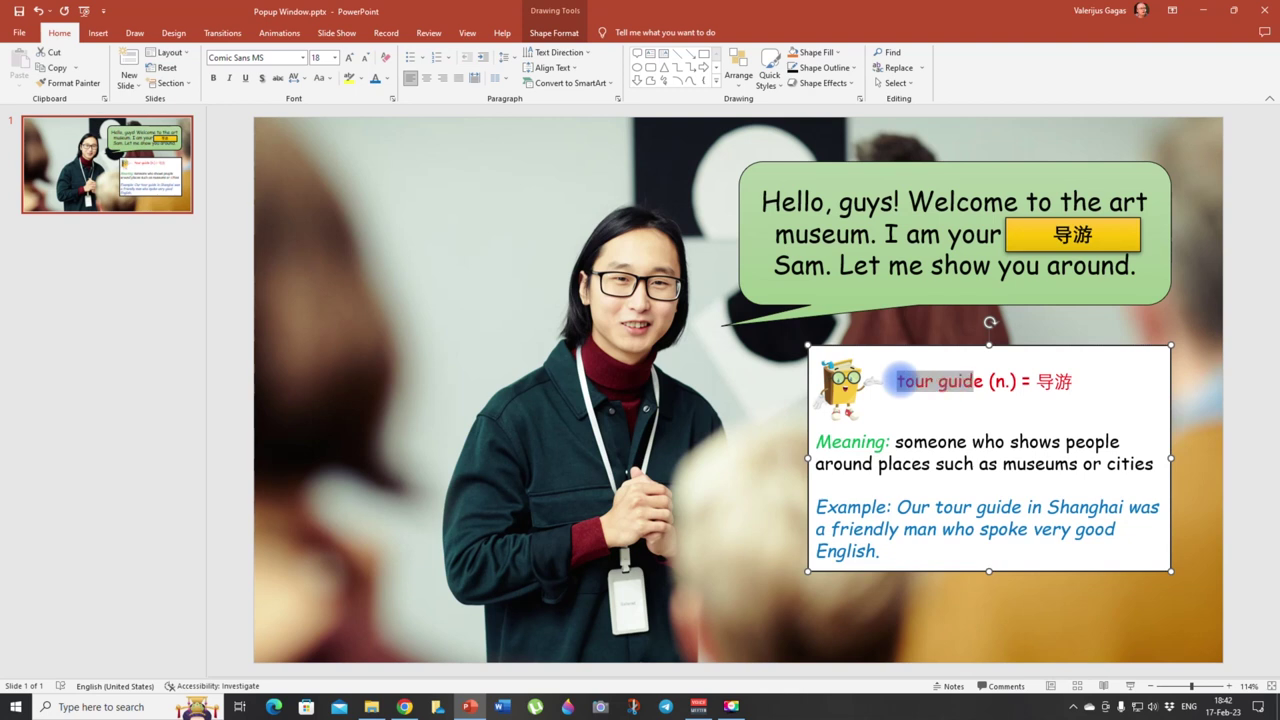
pyautogui.moveTo(900, 381); pyautogui.dragTo(896, 381)
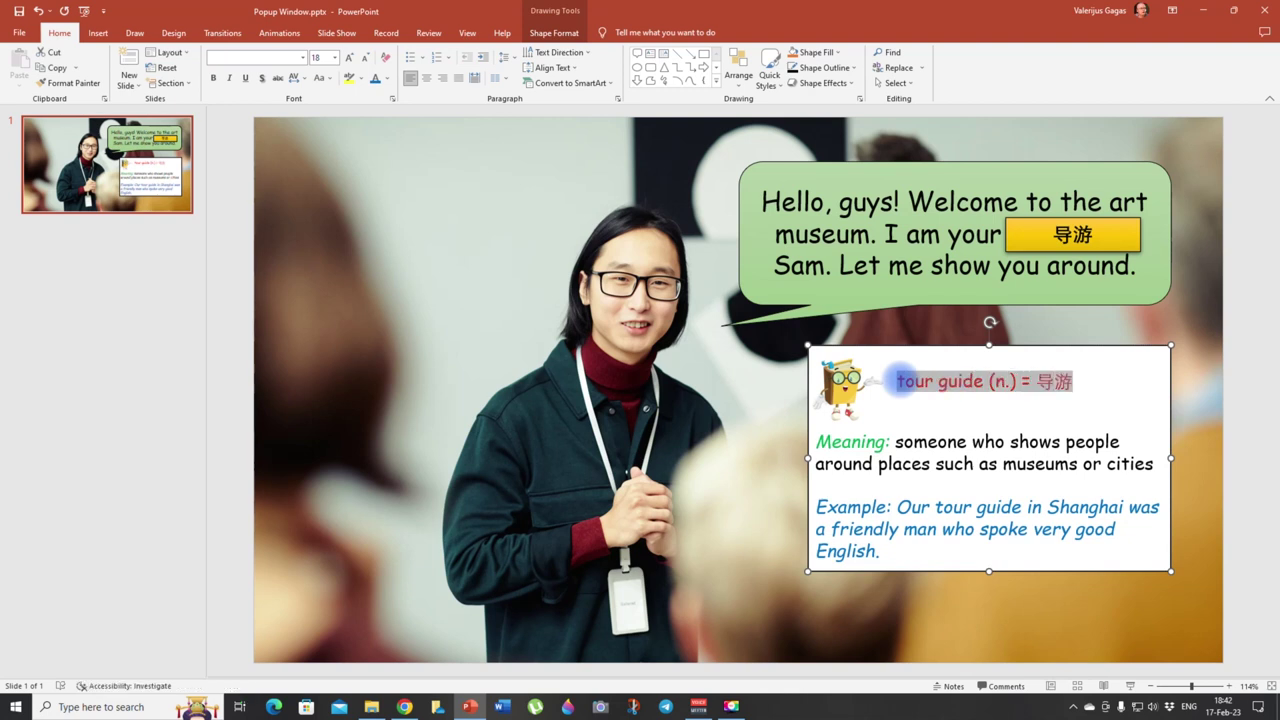
pyautogui.click(349, 58)
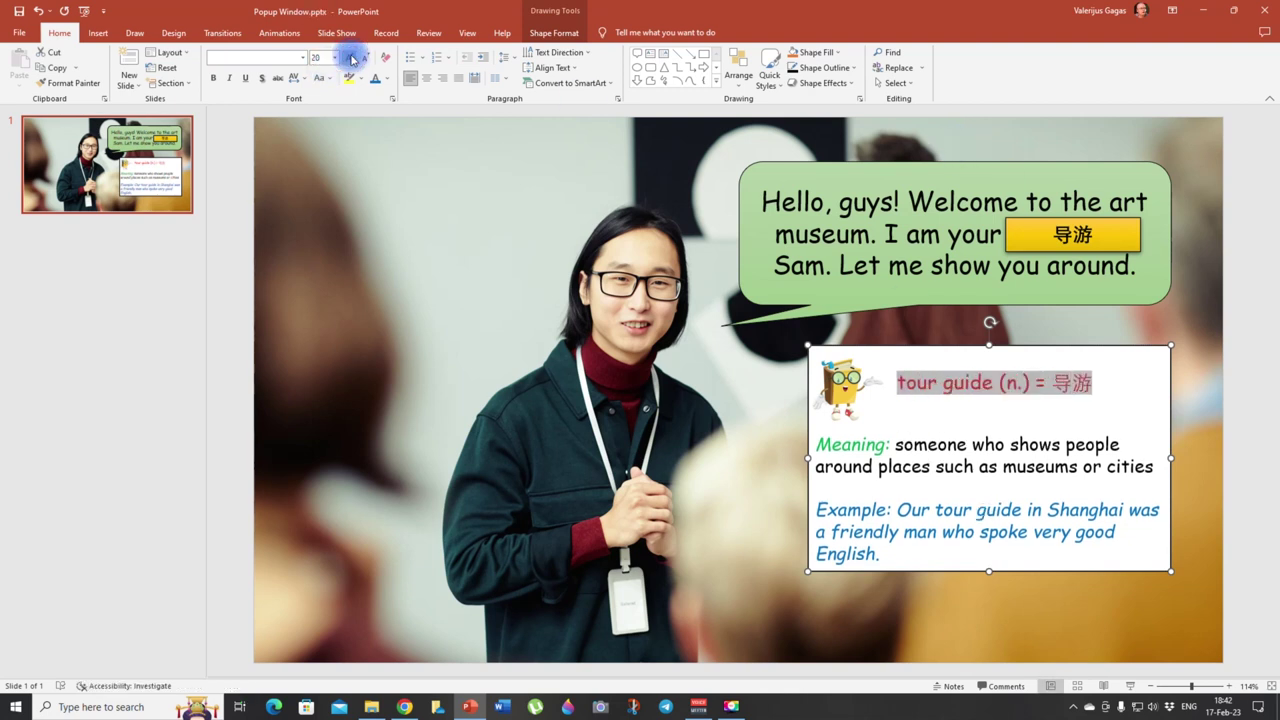
pyautogui.click(349, 58)
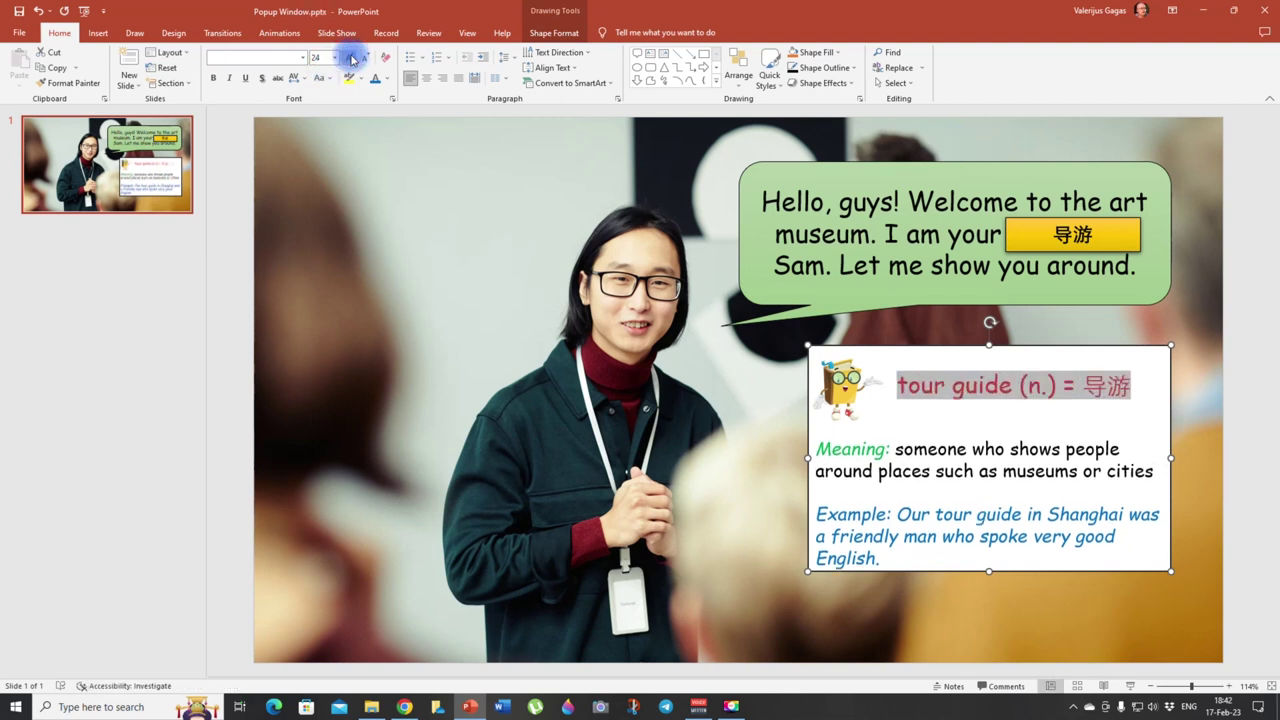
pyautogui.click(948, 425)
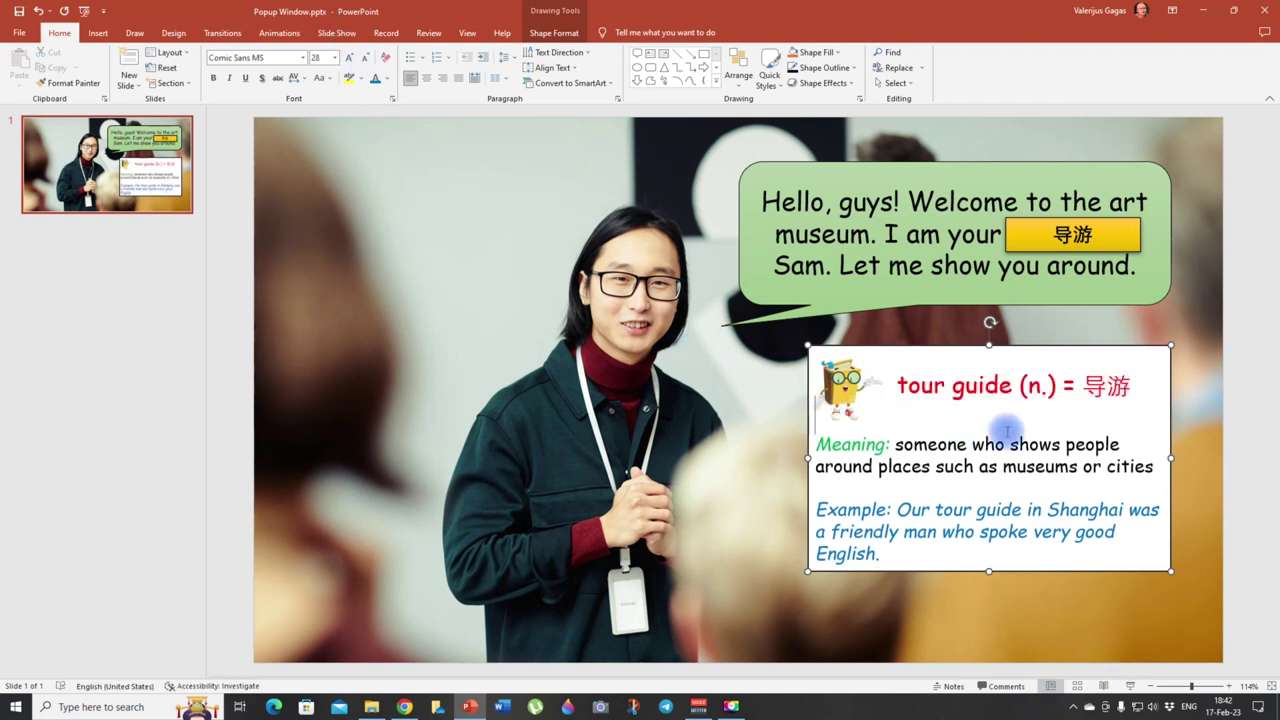
pyautogui.moveTo(847, 392); pyautogui.dragTo(850, 388)
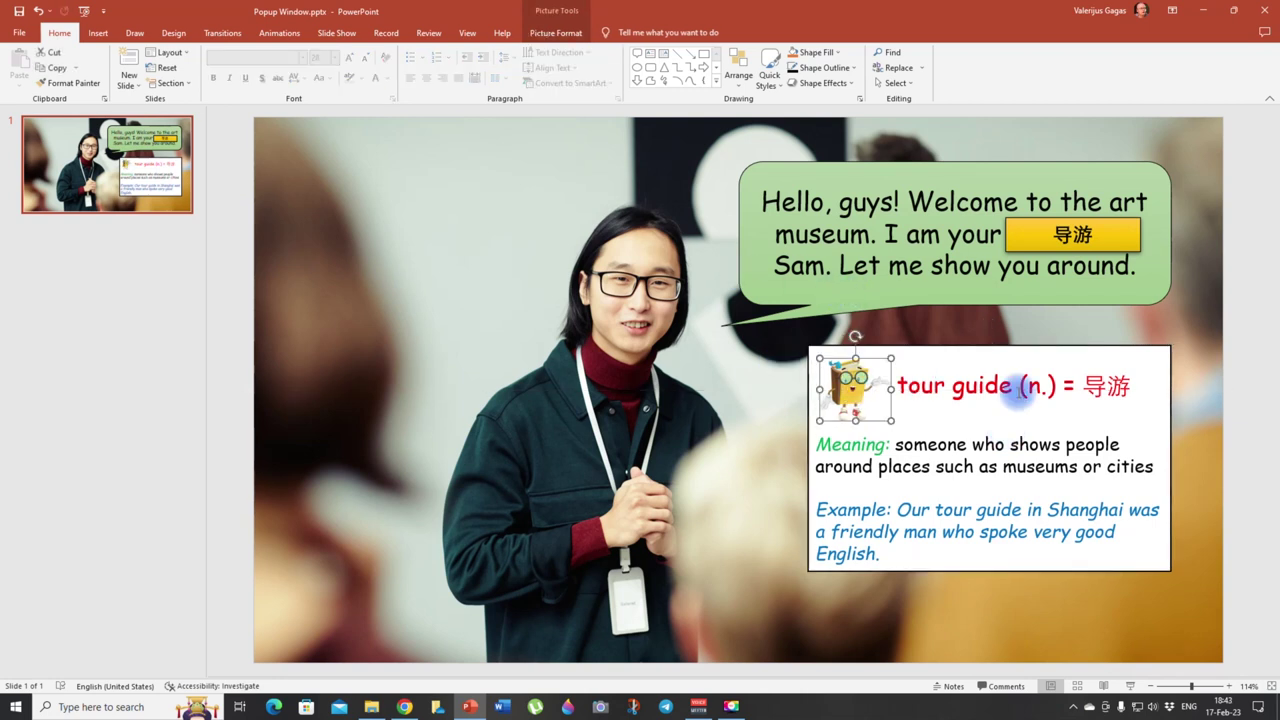
# Heighten the definition box, group it with the book cartoon, and place the group below the bubble.
pyautogui.click(1019, 385)
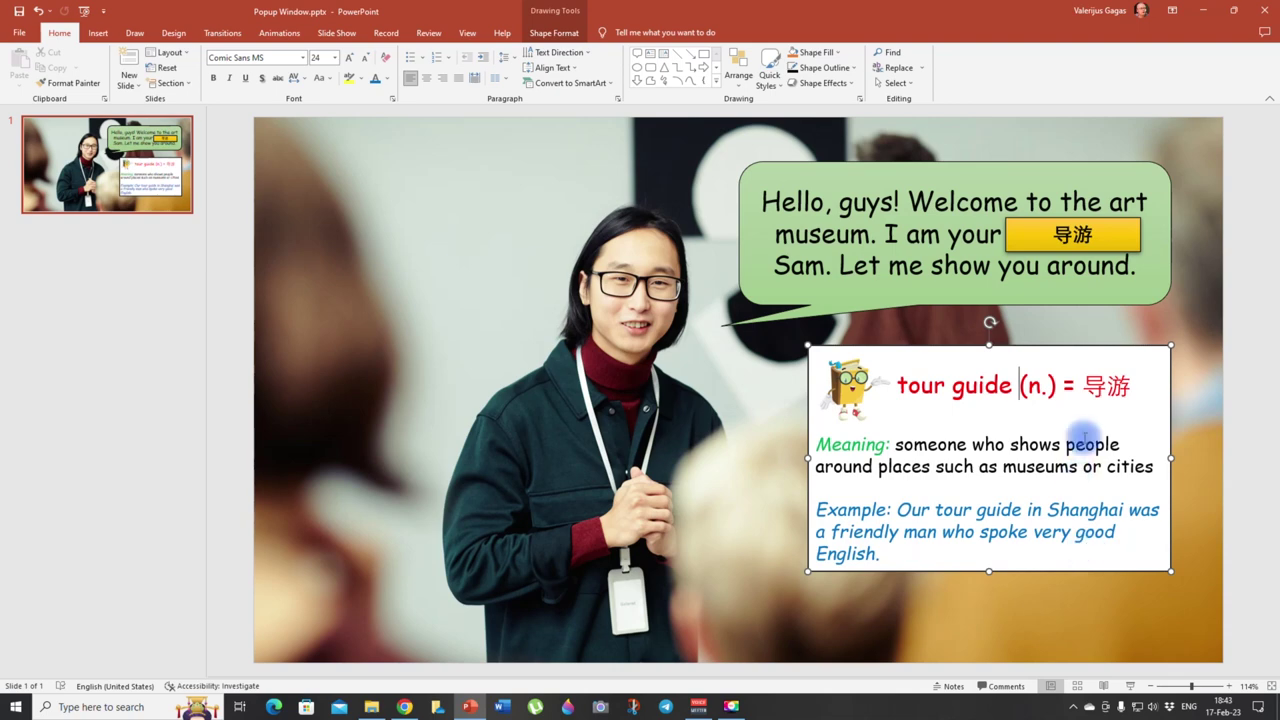
pyautogui.moveTo(985, 575); pyautogui.dragTo(991, 578)
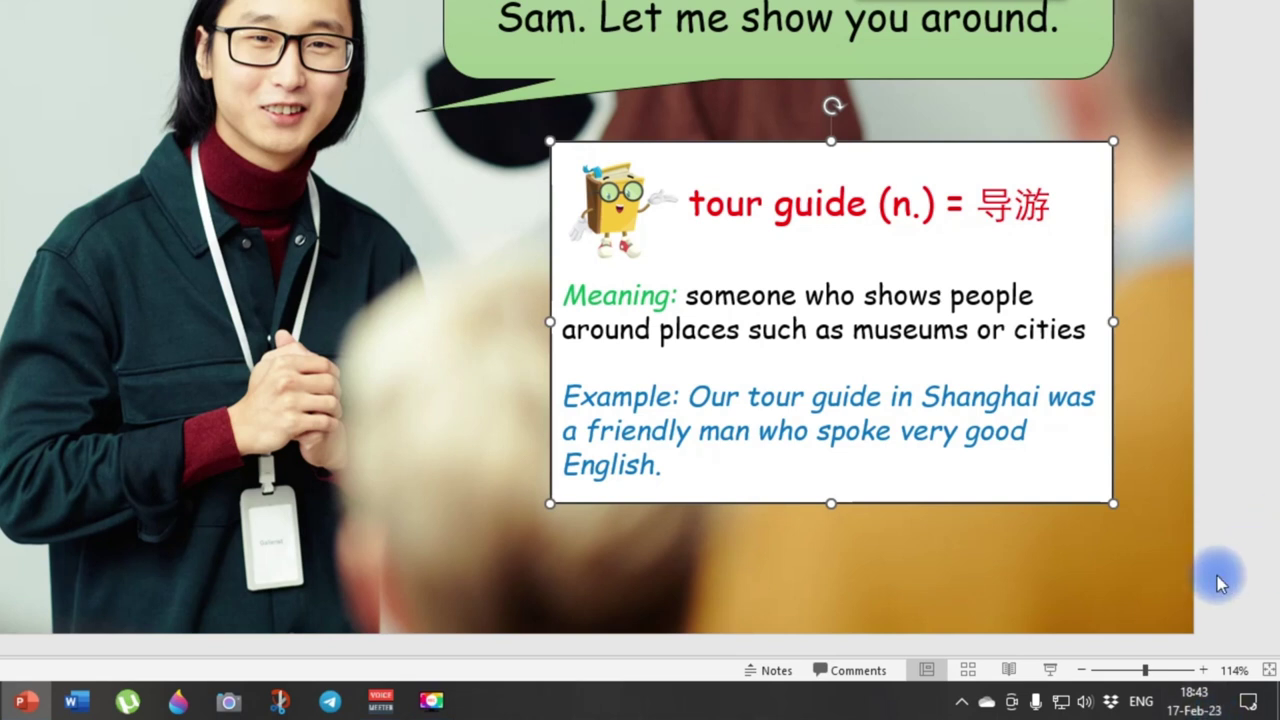
pyautogui.moveTo(1213, 574); pyautogui.dragTo(451, 110)
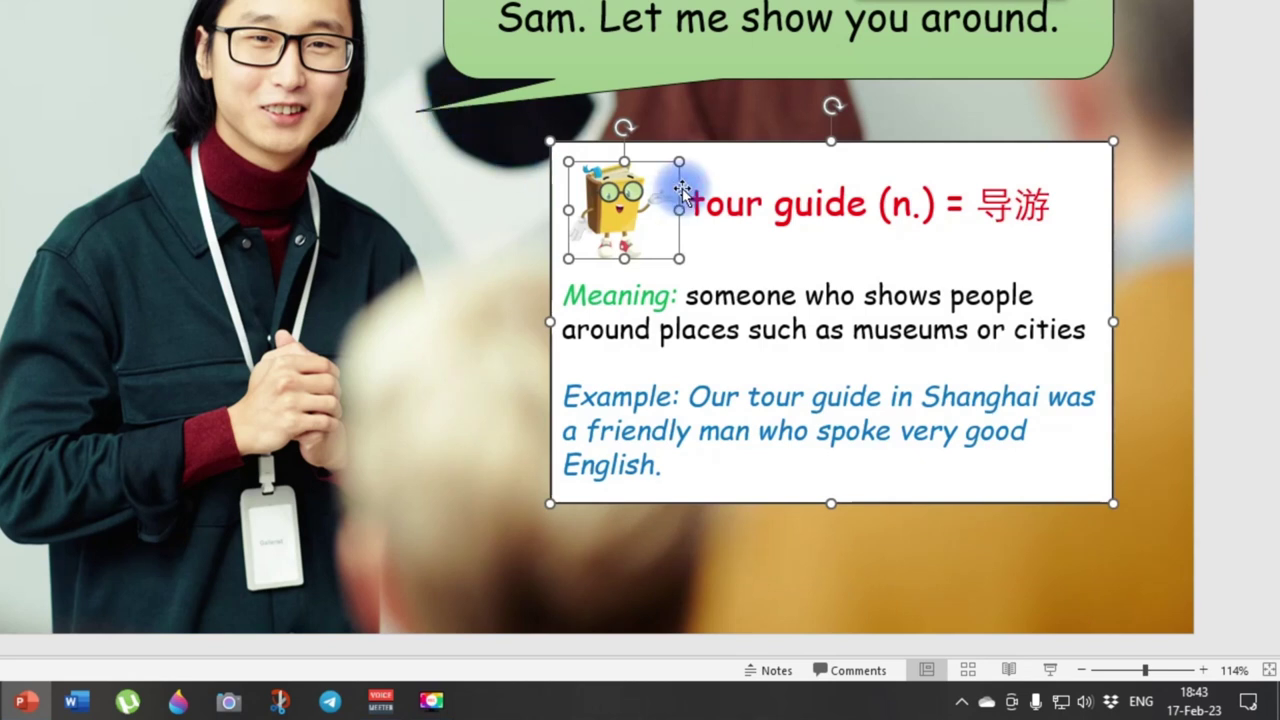
pyautogui.rightClick(664, 138)
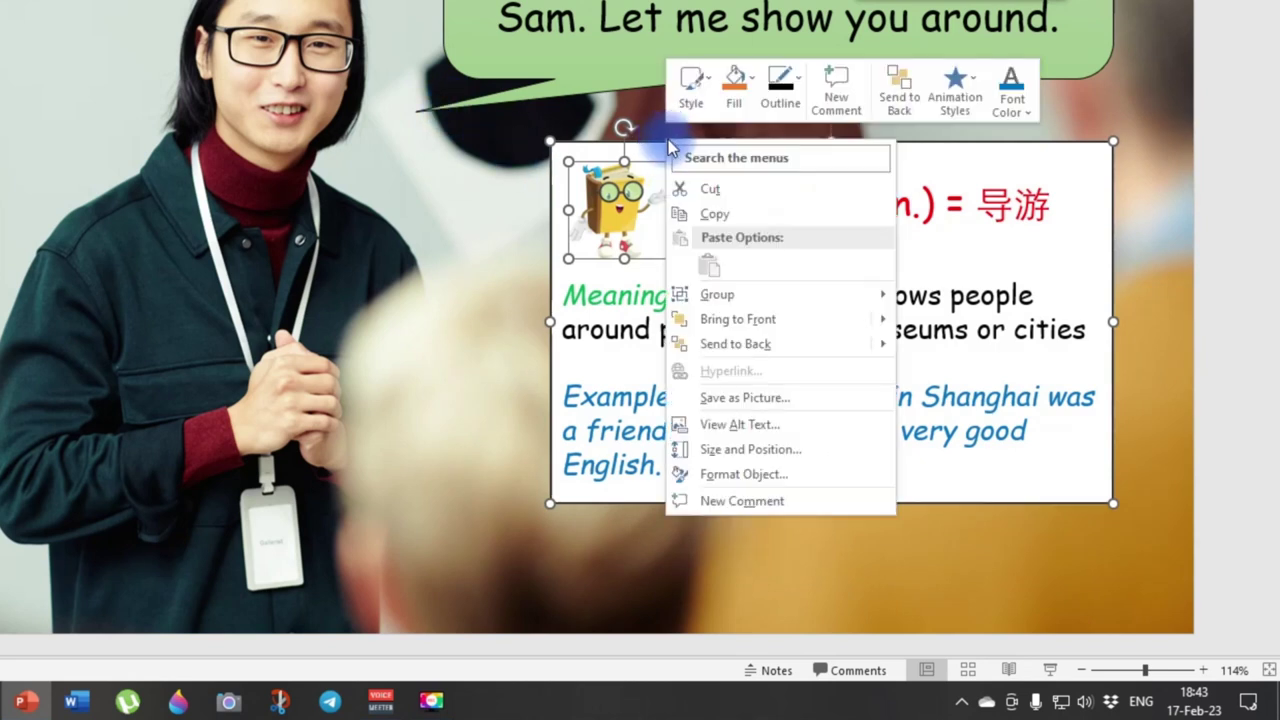
pyautogui.moveTo(753, 296)
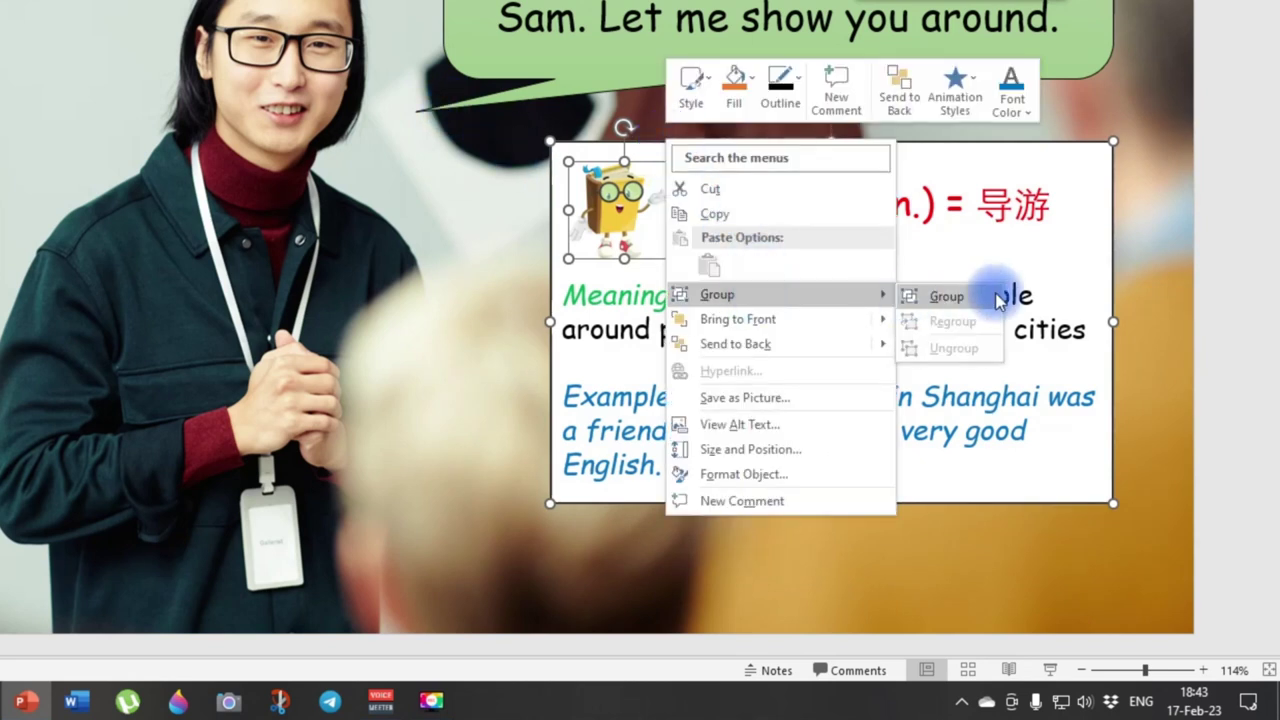
pyautogui.click(948, 294)
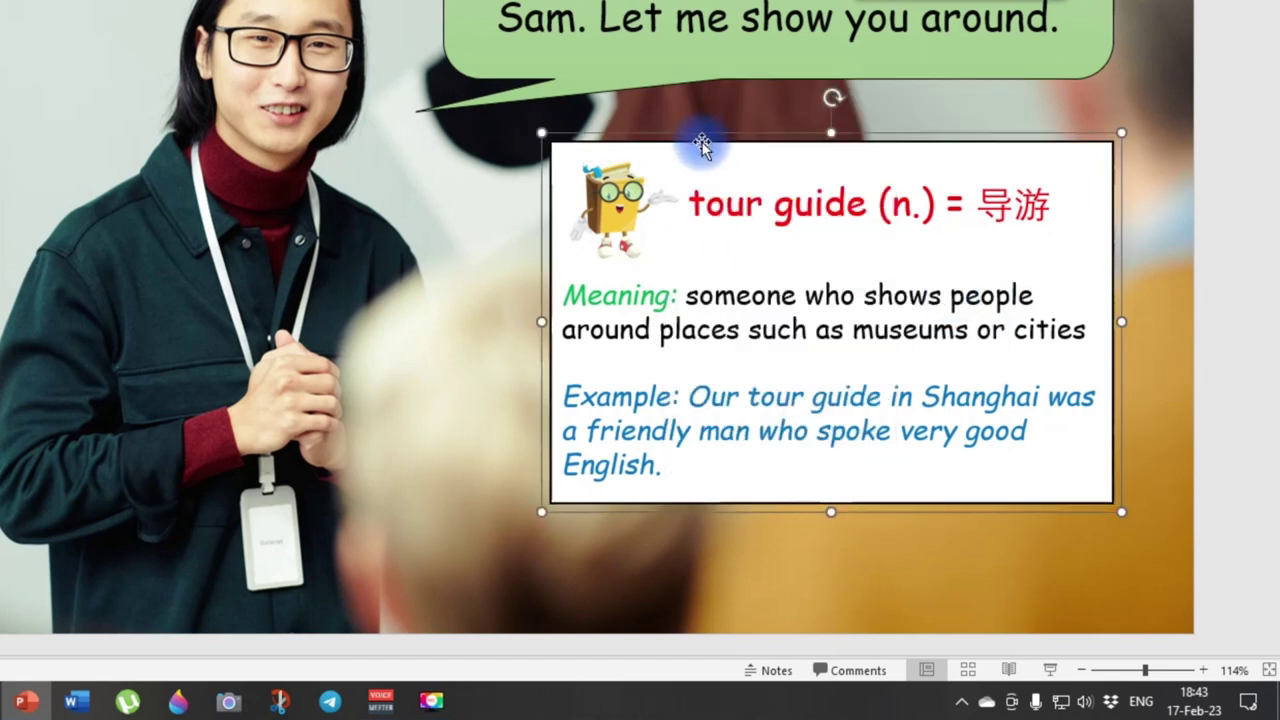
pyautogui.moveTo(697, 143)
pyautogui.mouseDown()
pyautogui.moveTo(629, 191)
pyautogui.moveTo(706, 123)
pyautogui.moveTo(690, 148)
pyautogui.mouseUp()
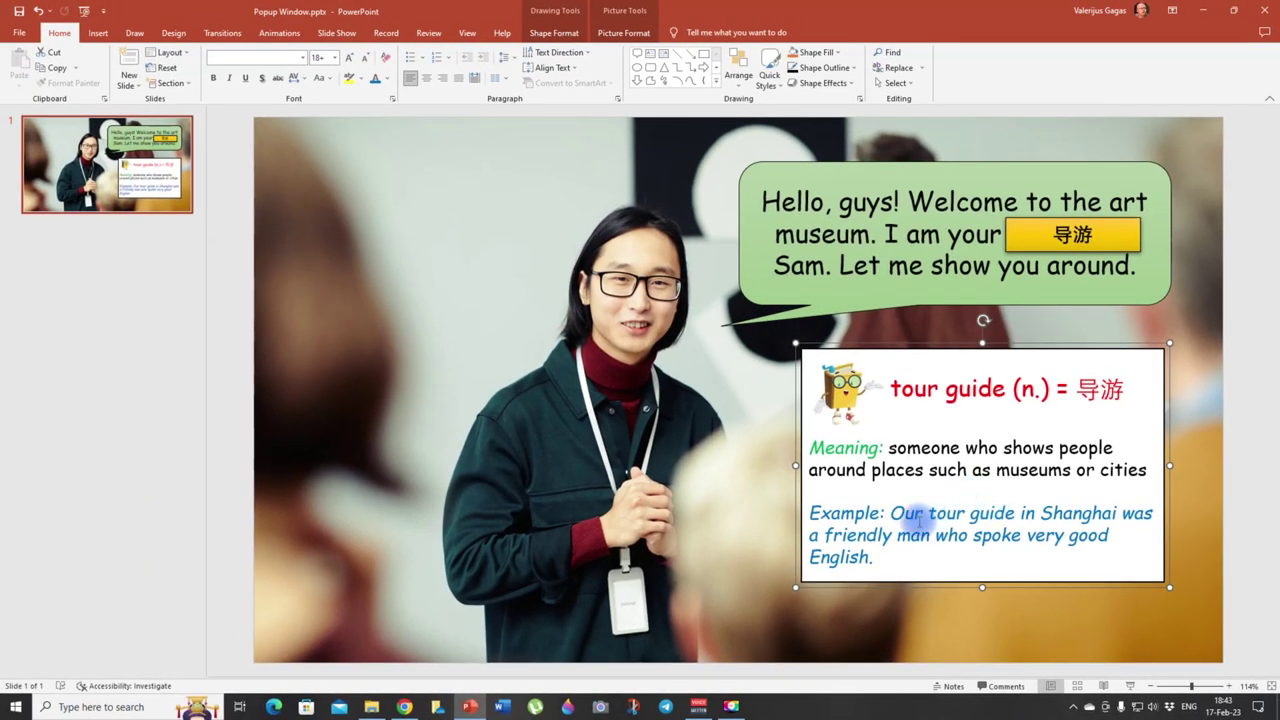
# Colour the words 'tour guide' in the example sentence red.
pyautogui.moveTo(929, 513); pyautogui.dragTo(1010, 513)
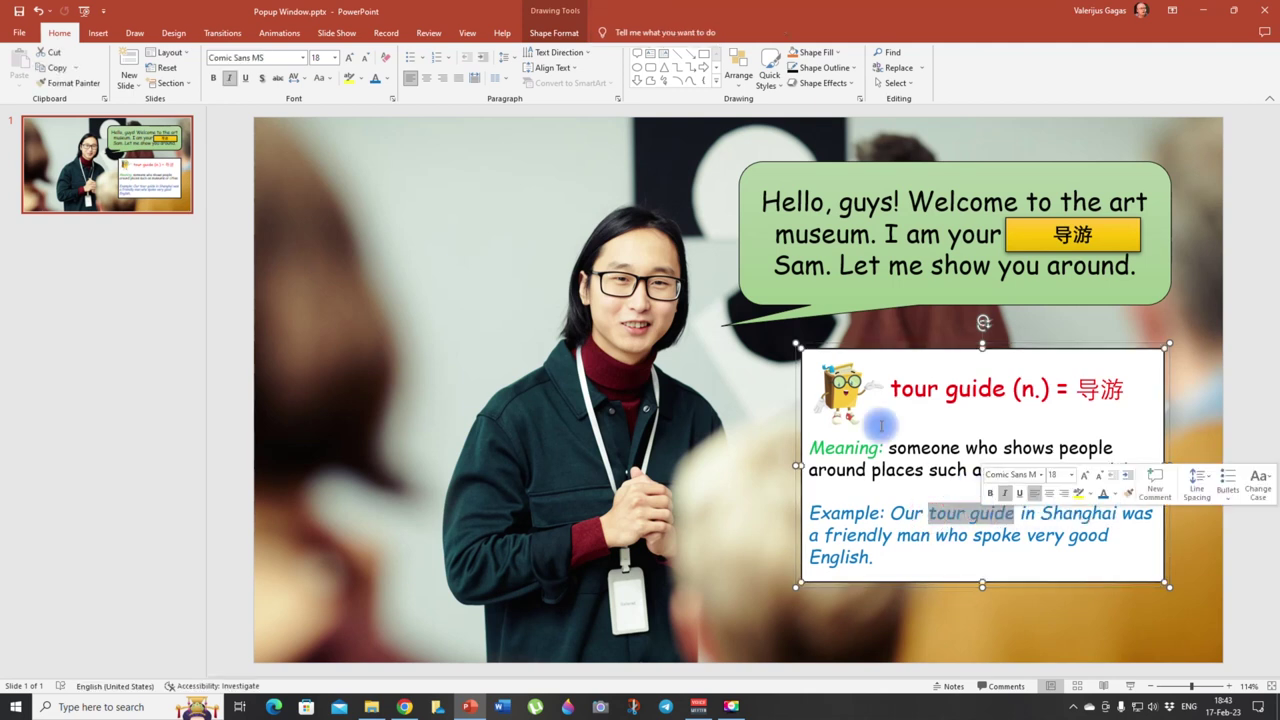
pyautogui.click(386, 85)
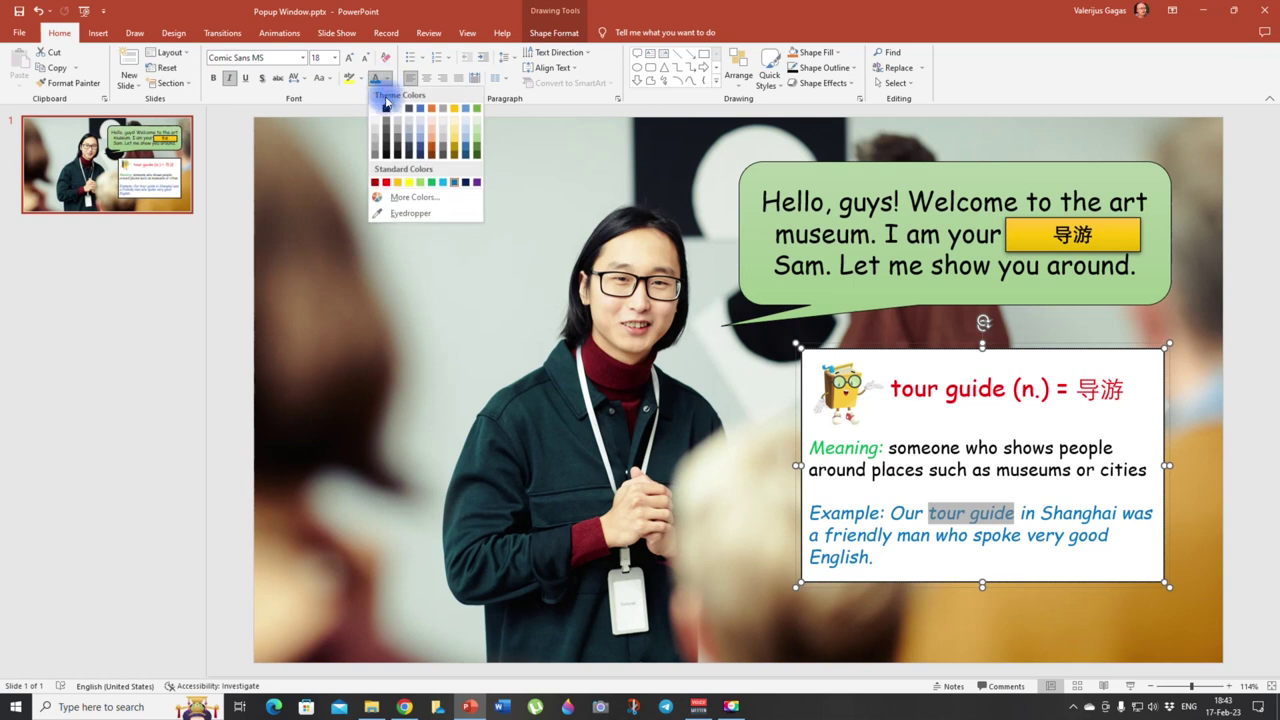
pyautogui.click(391, 180)
pyautogui.click(984, 428)
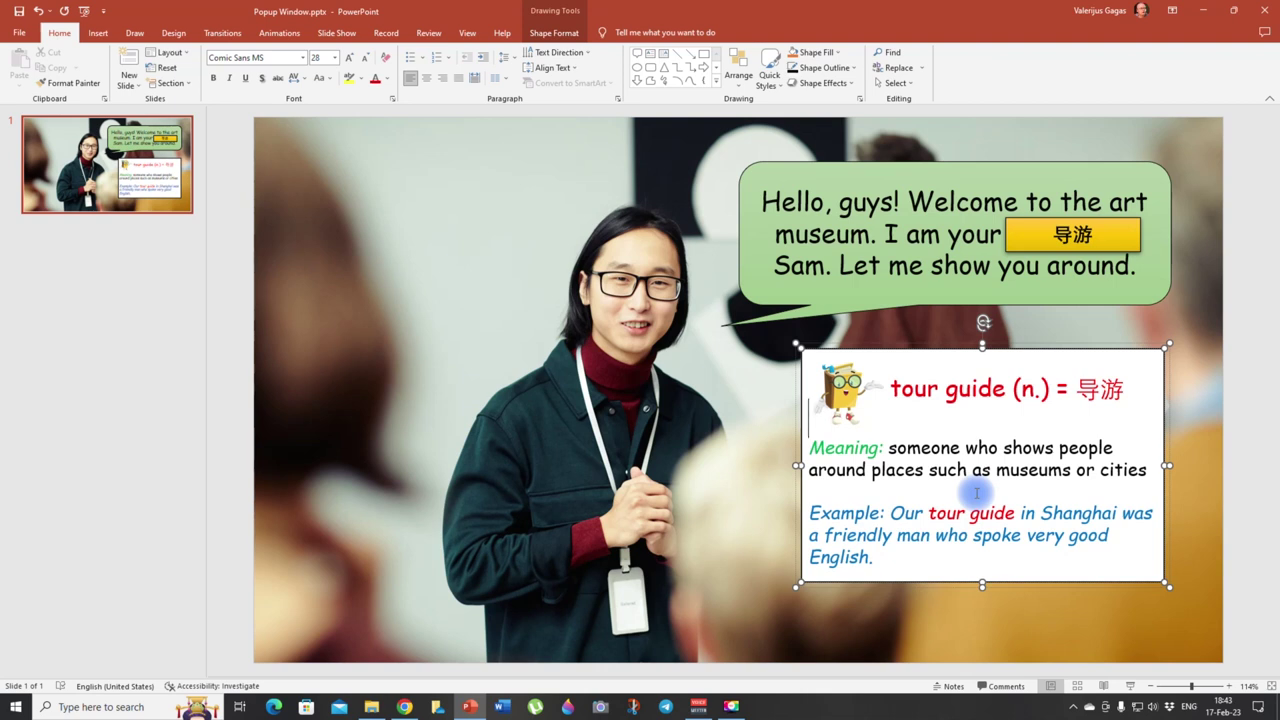
# Show the Animation Pane from the Animations tab.
pyautogui.click(63, 33)
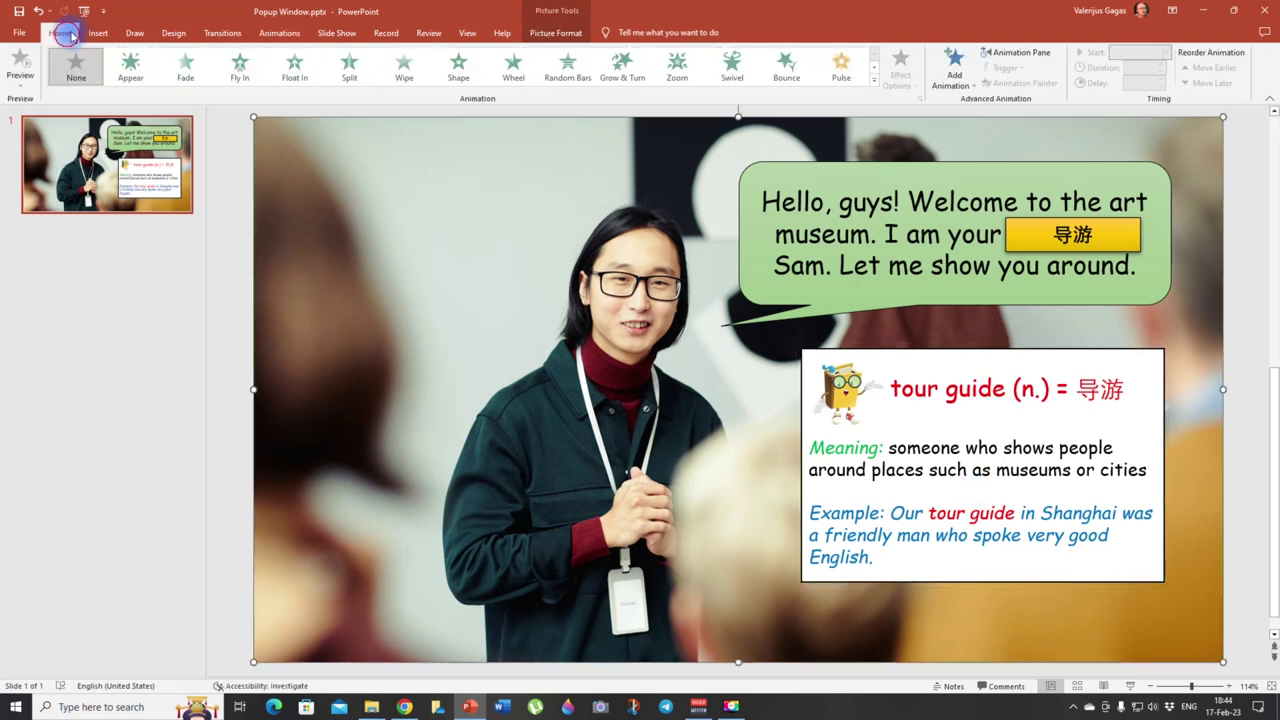
pyautogui.click(605, 290)
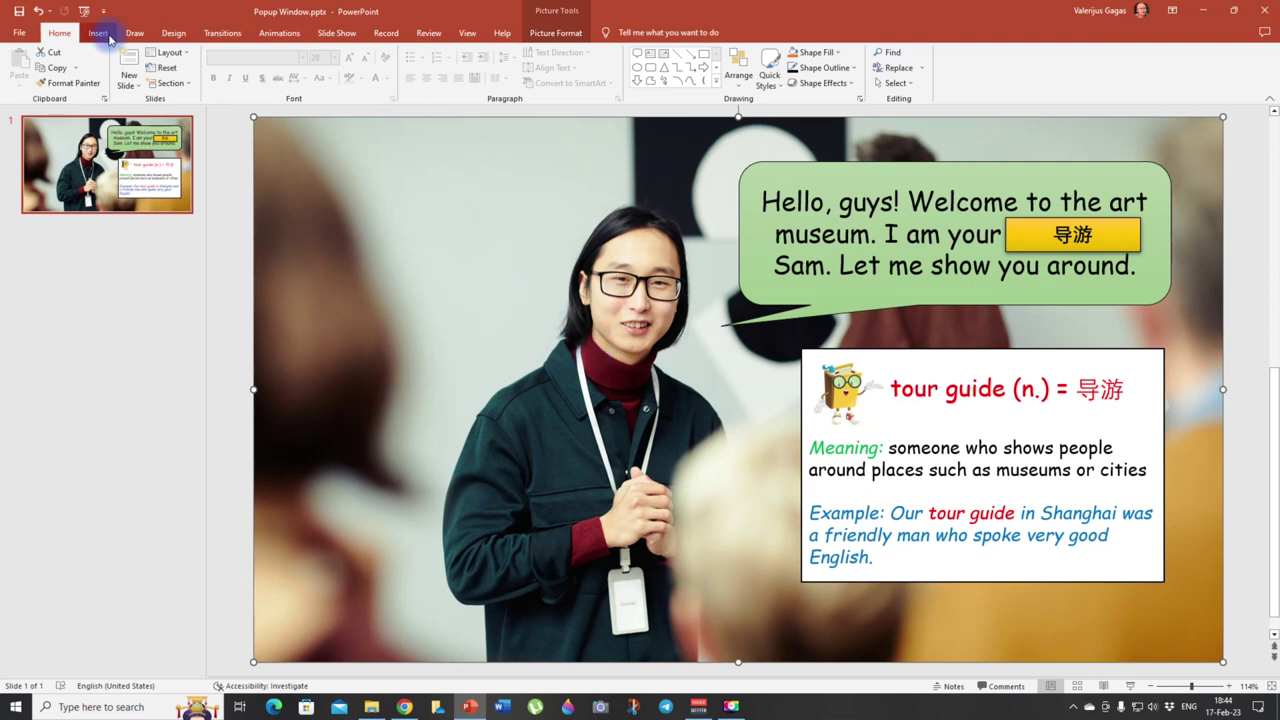
pyautogui.click(272, 33)
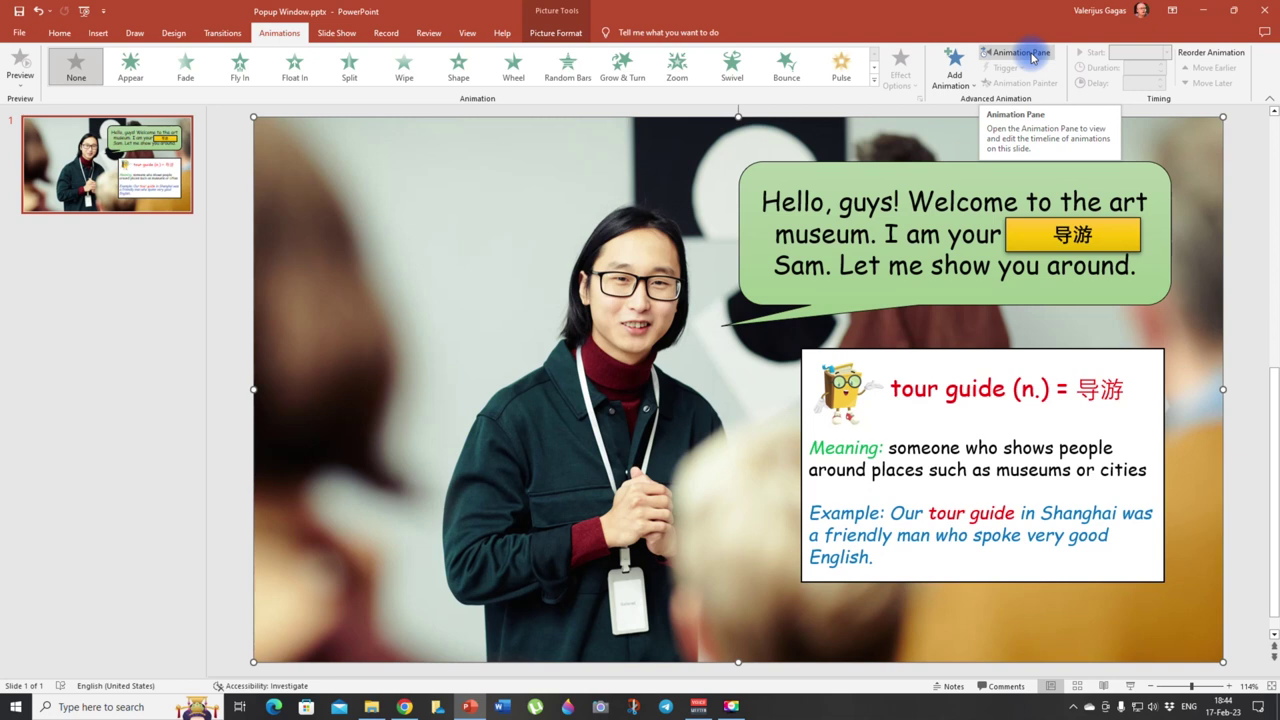
pyautogui.click(1031, 53)
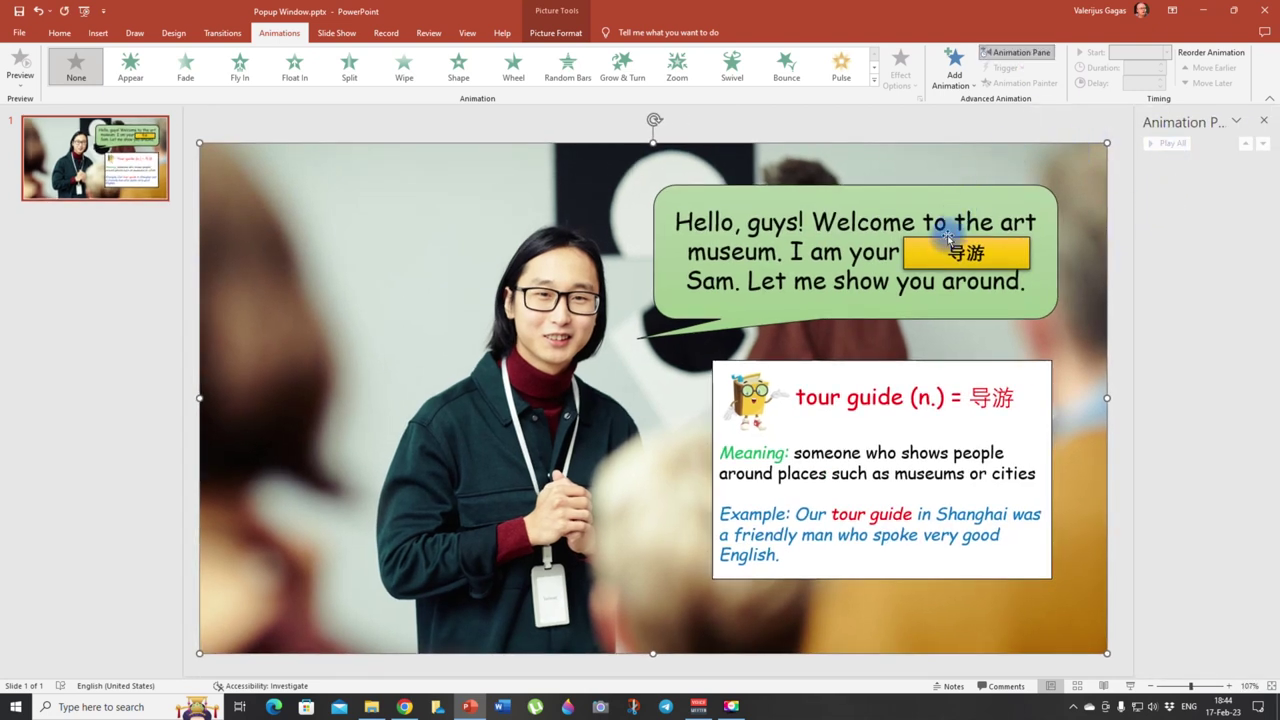
# Give the yellow 导游 box a Wipe exit animation from the left.
pyautogui.click(921, 254)
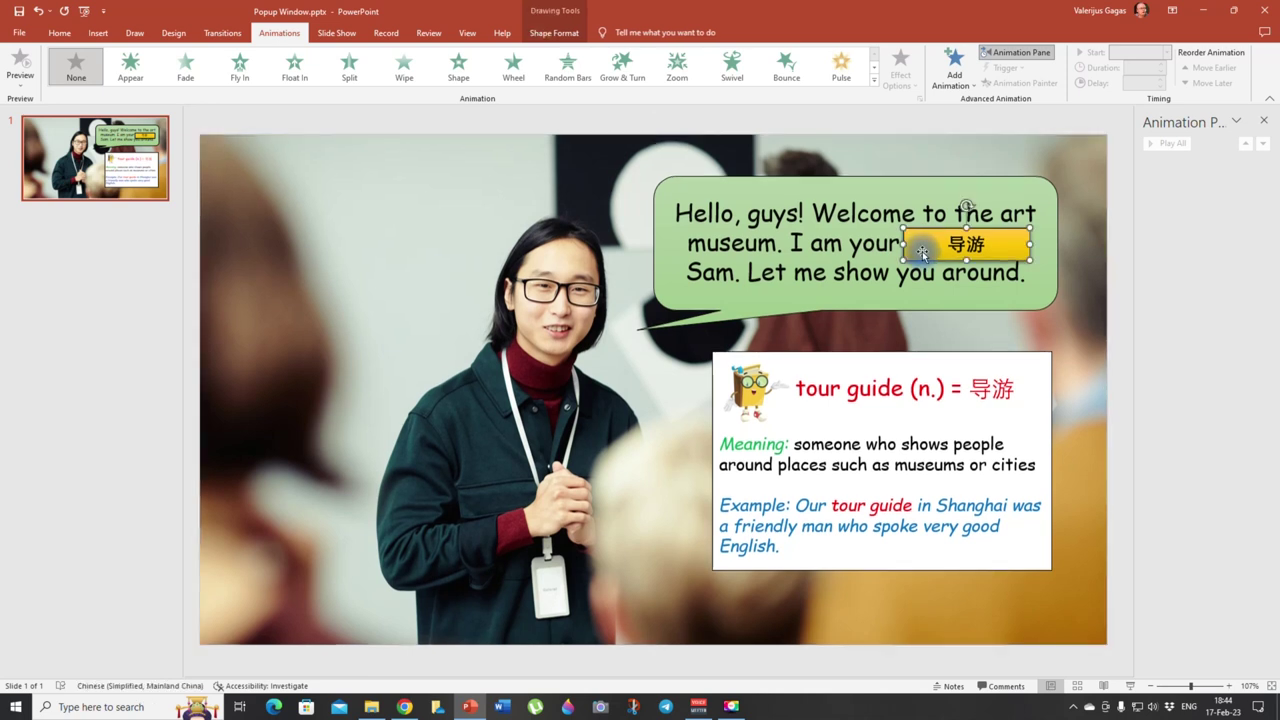
pyautogui.click(950, 82)
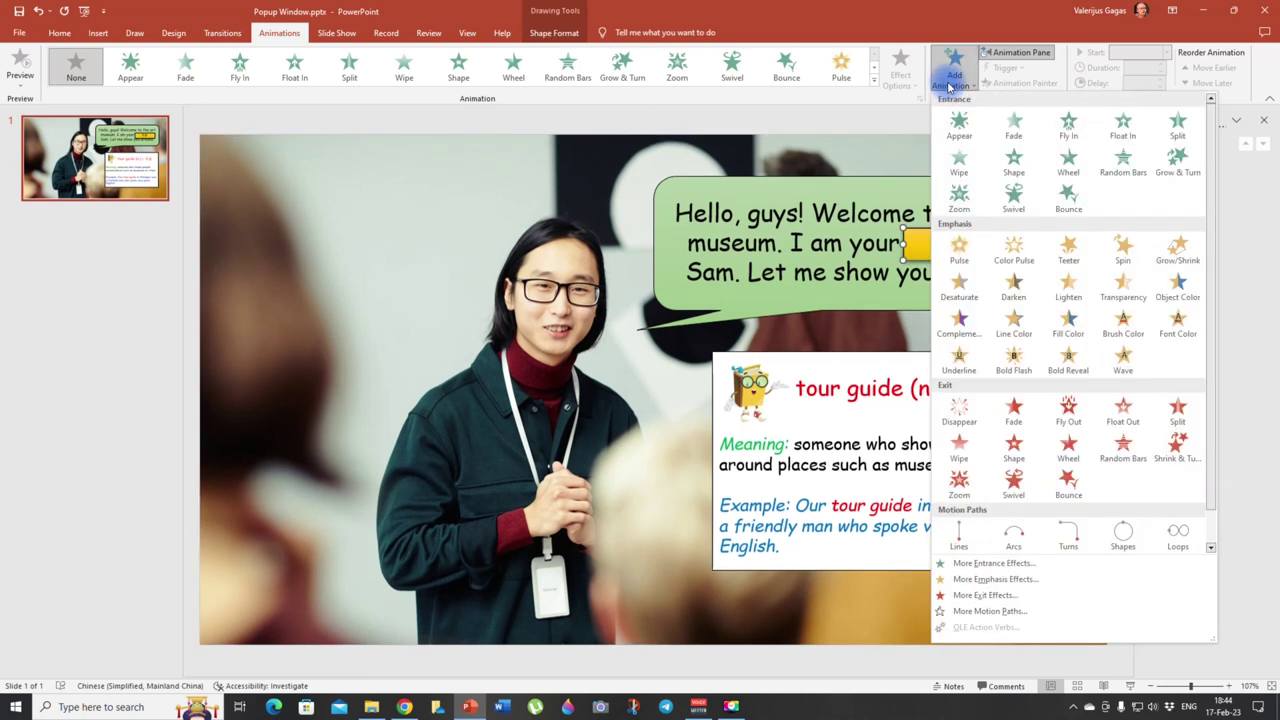
pyautogui.click(958, 449)
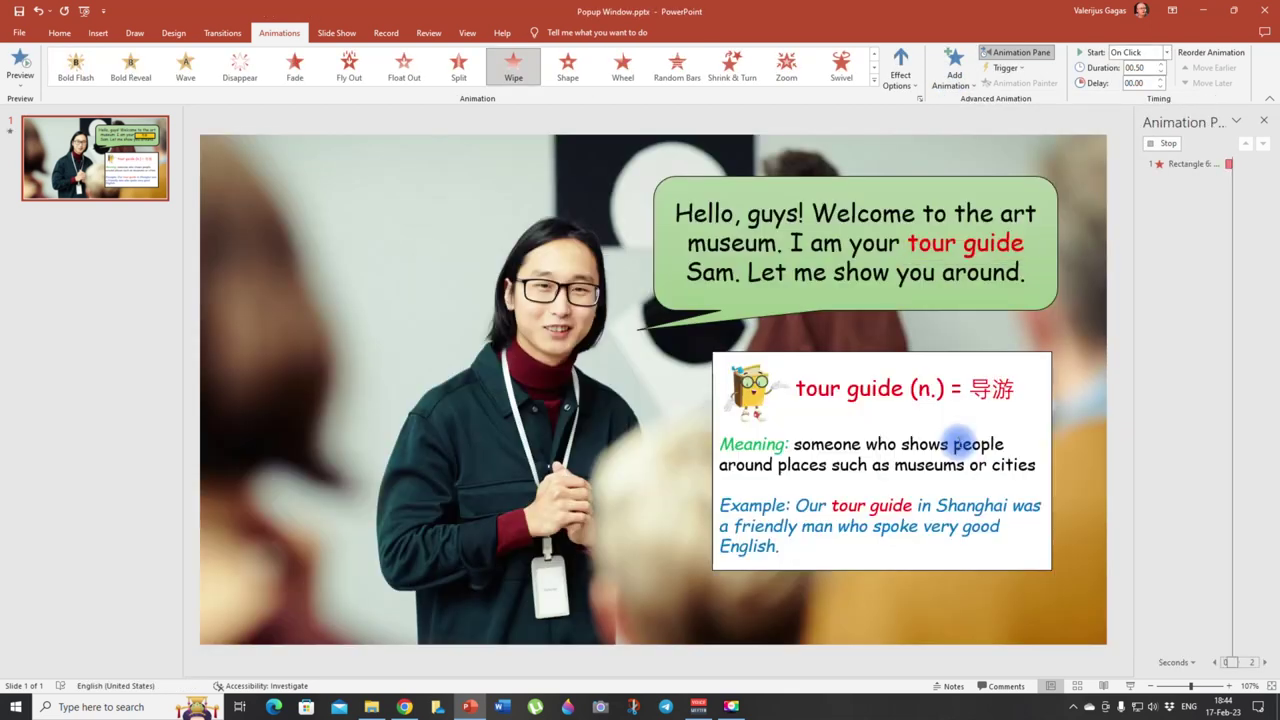
pyautogui.click(903, 85)
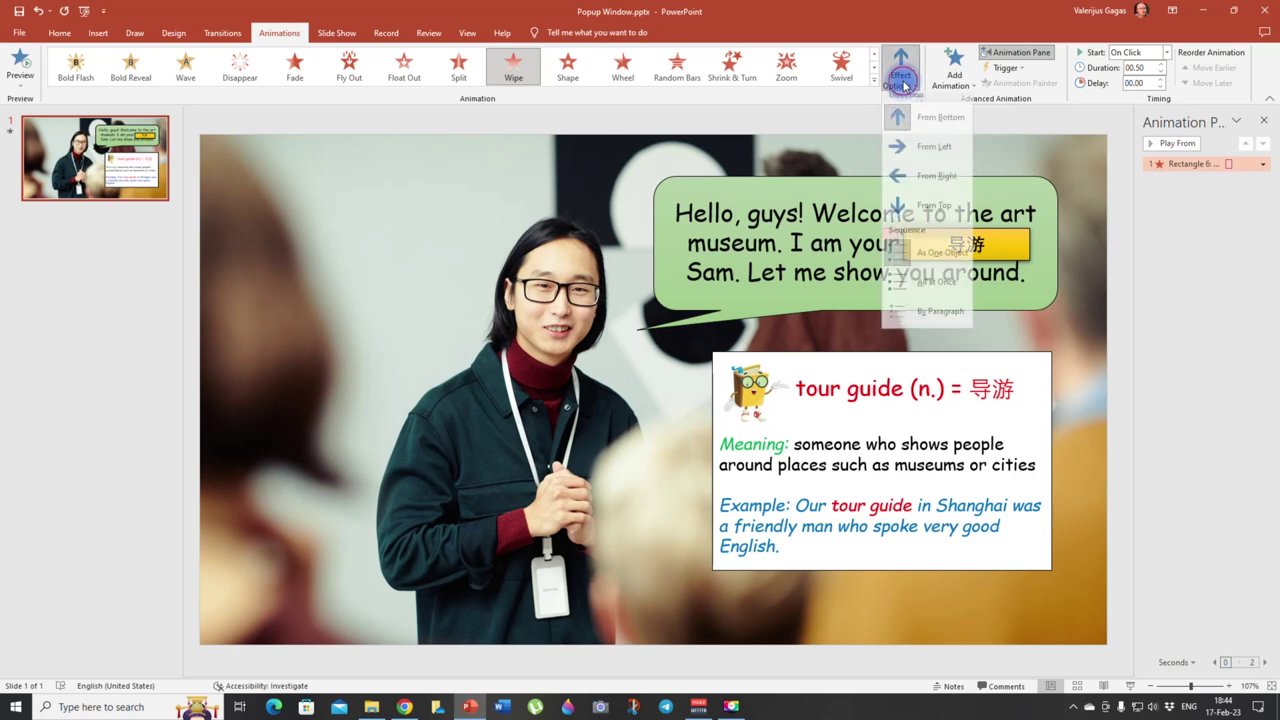
pyautogui.click(917, 151)
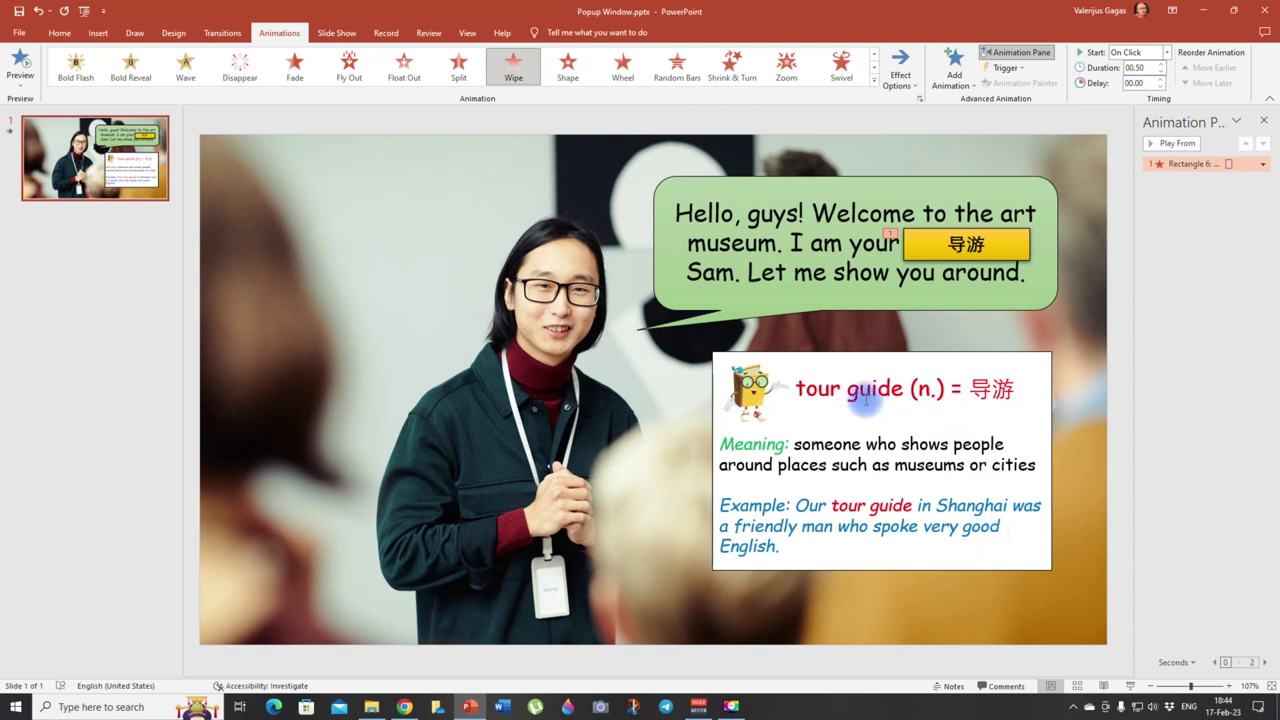
pyautogui.click(737, 365)
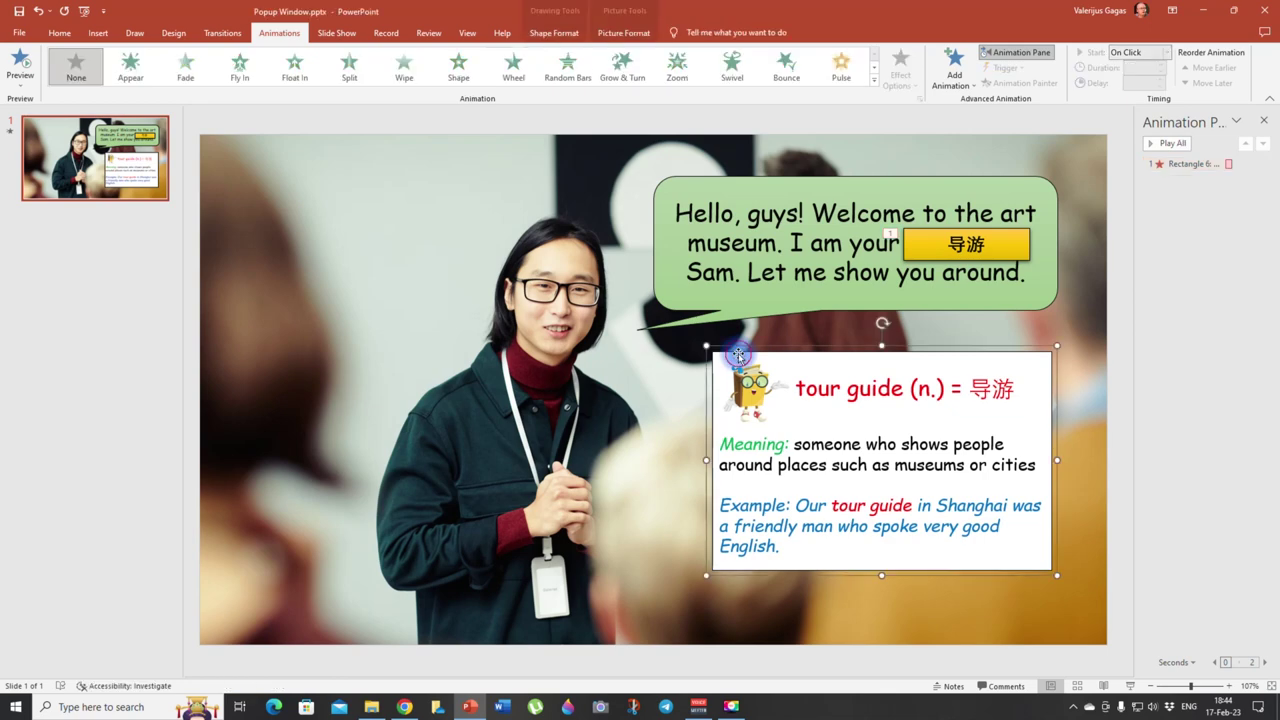
# Add a Wipe entrance from the top to the grouped definition box.
pyautogui.click(955, 78)
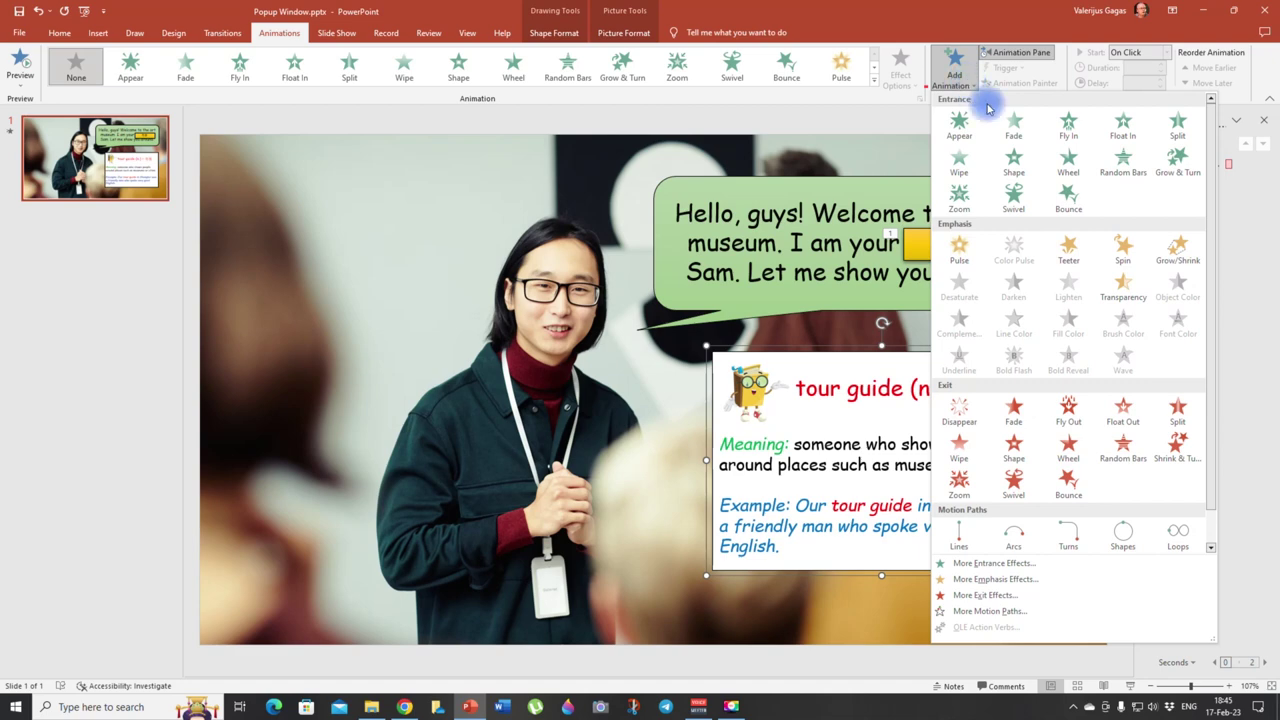
pyautogui.click(958, 162)
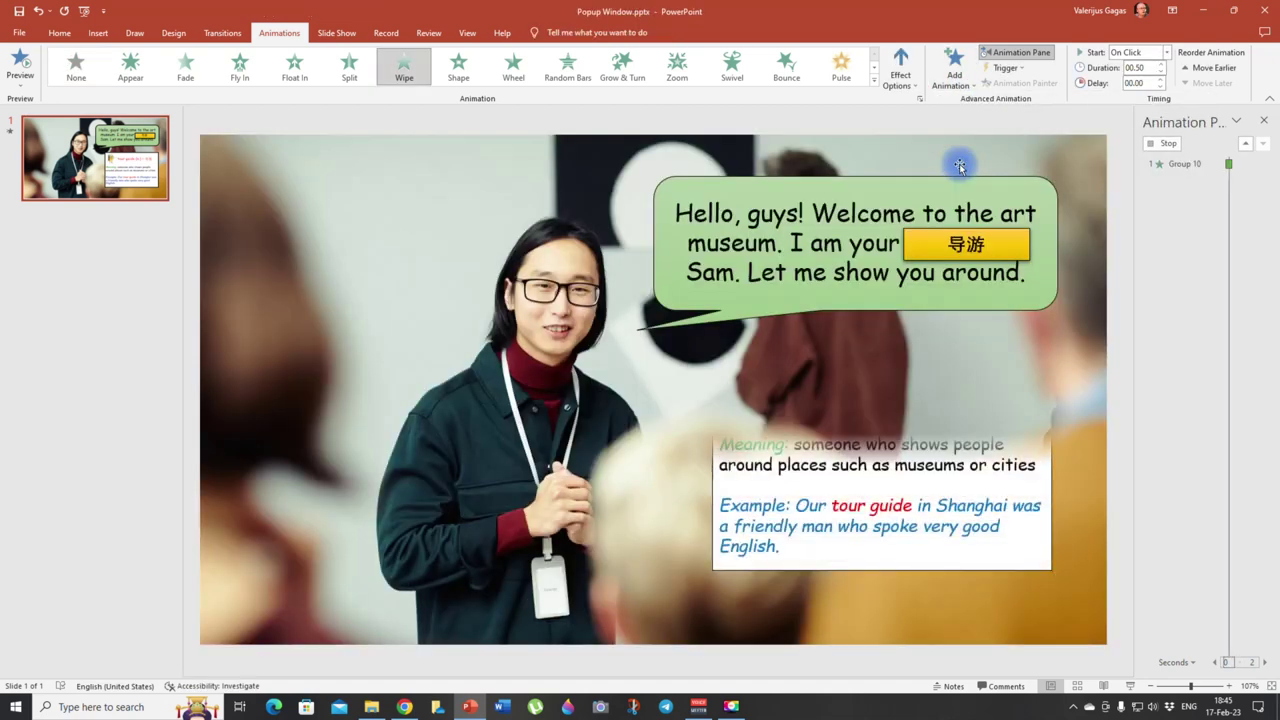
pyautogui.click(902, 80)
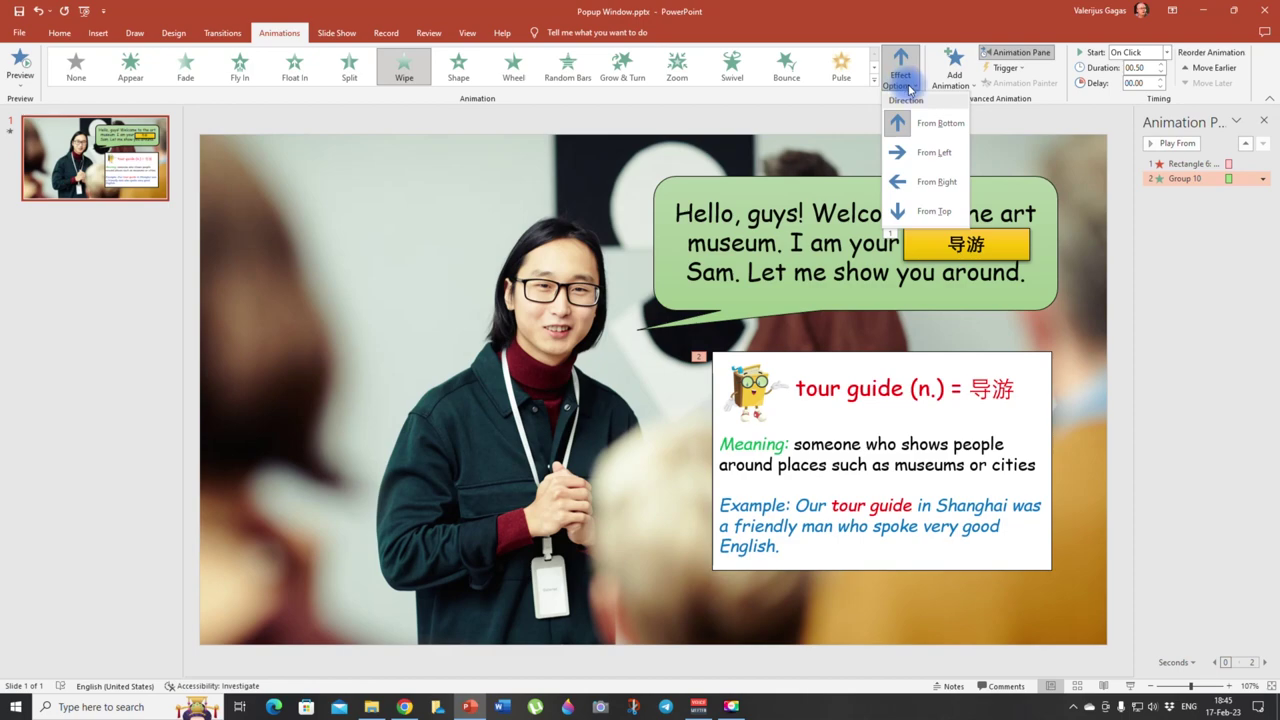
pyautogui.click(928, 211)
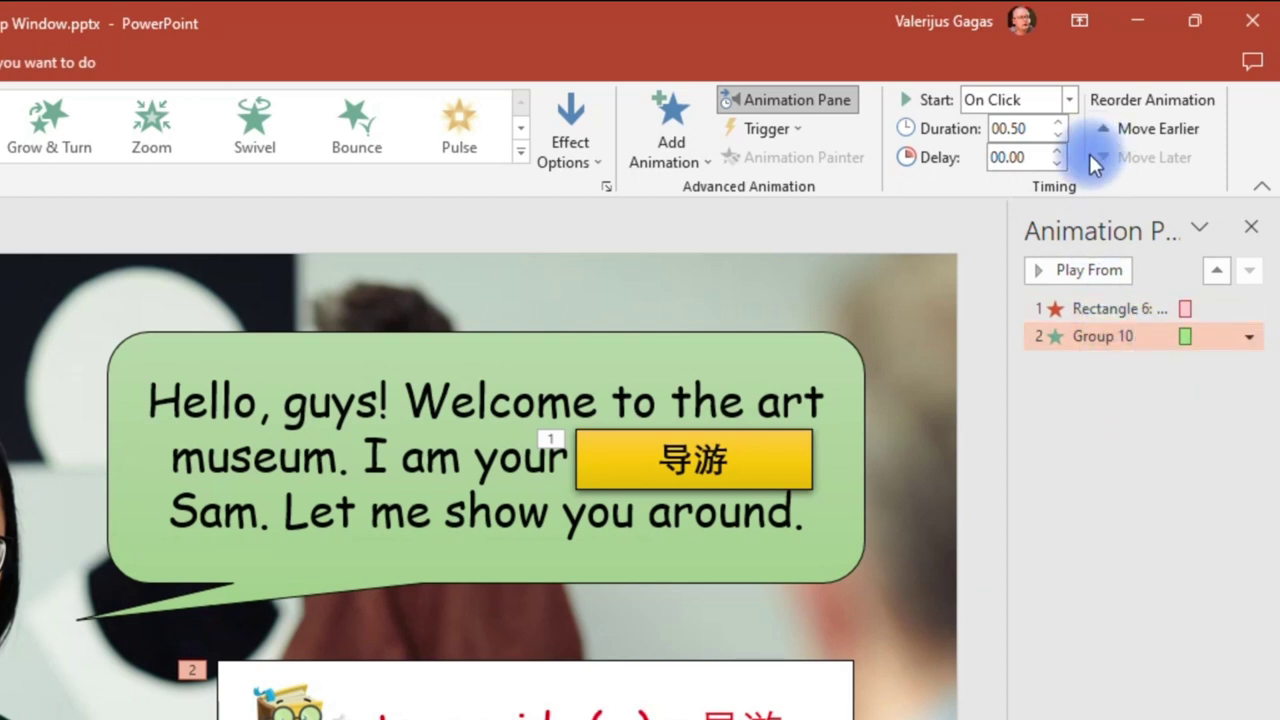
# Set the Group 10 animation to start After Previous.
pyautogui.click(1100, 350)
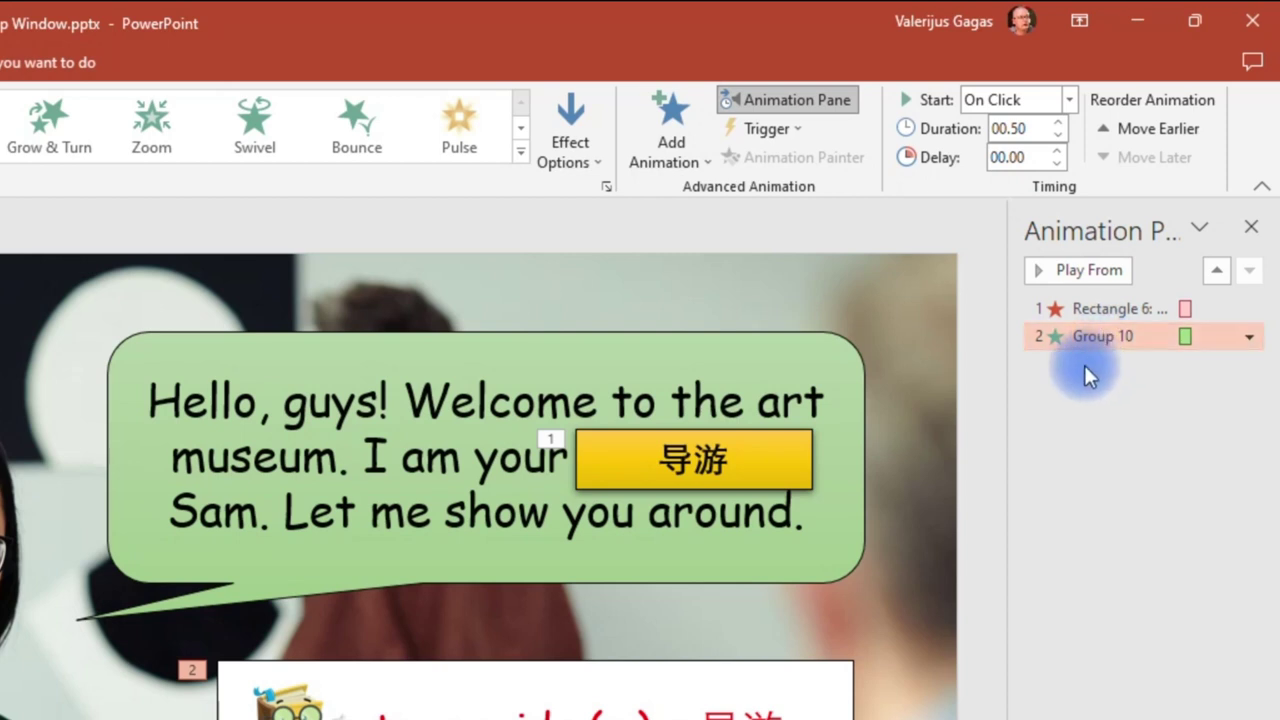
pyautogui.click(1072, 97)
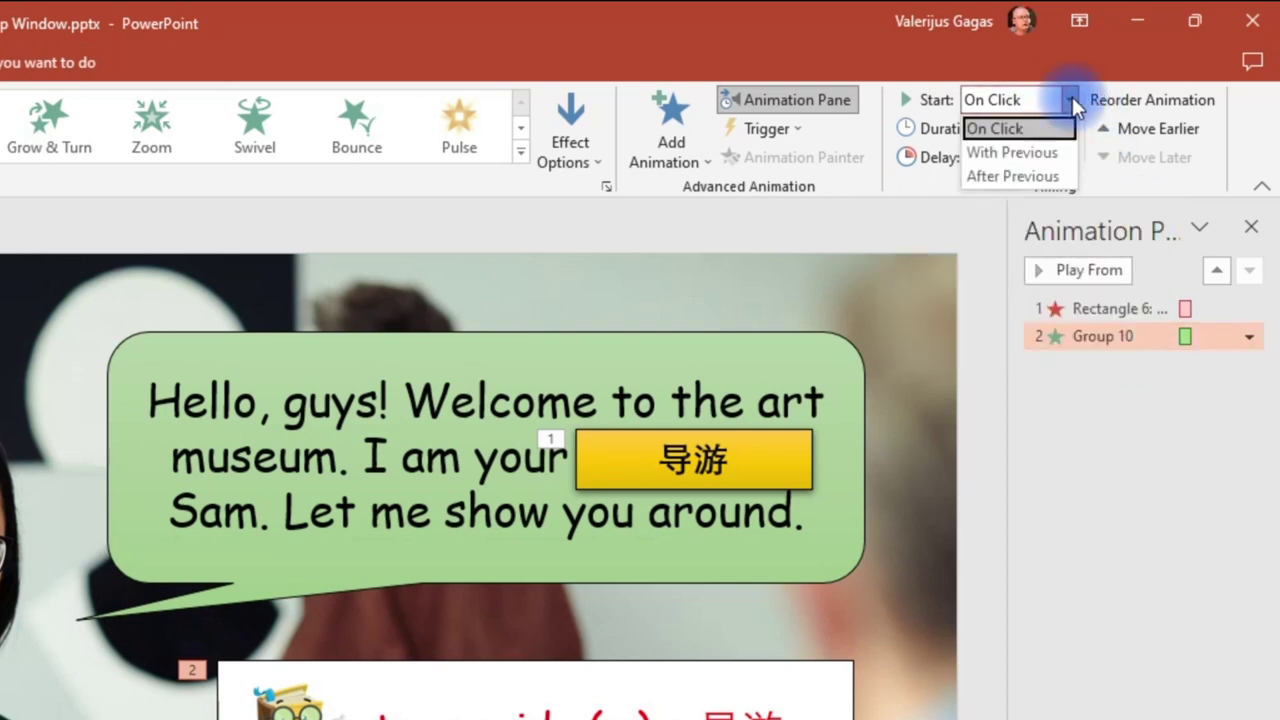
pyautogui.click(1052, 176)
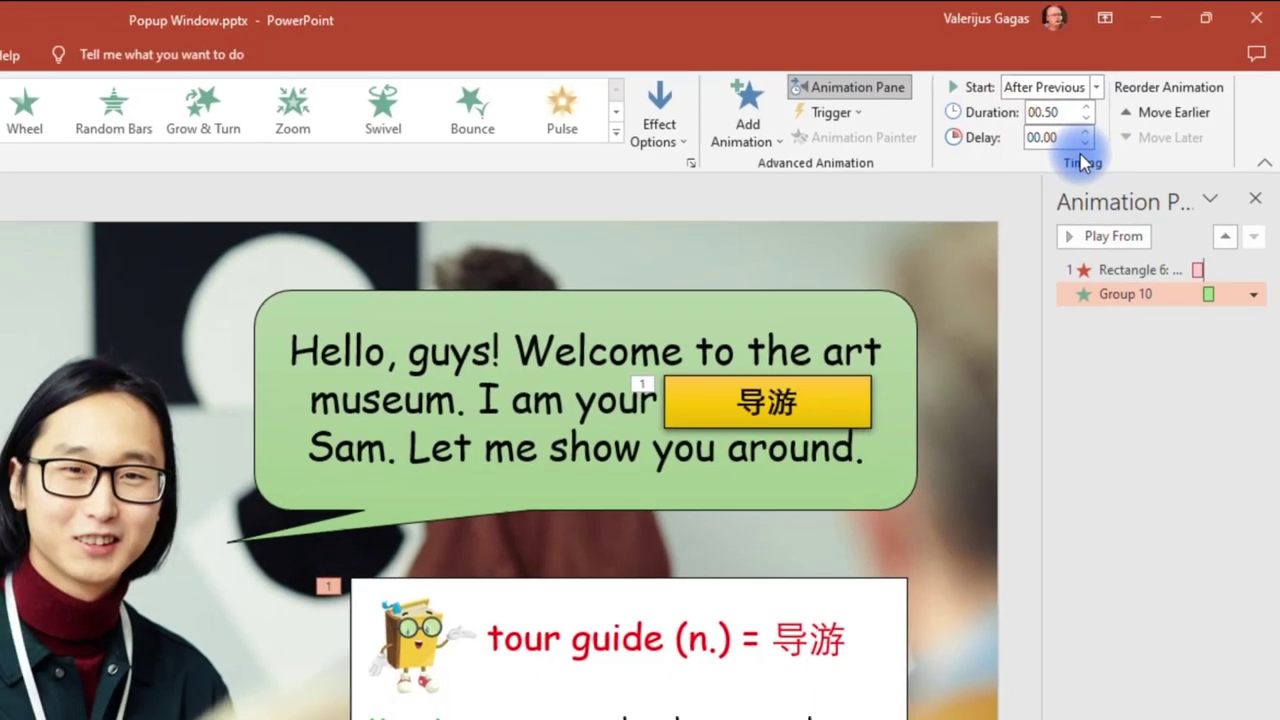